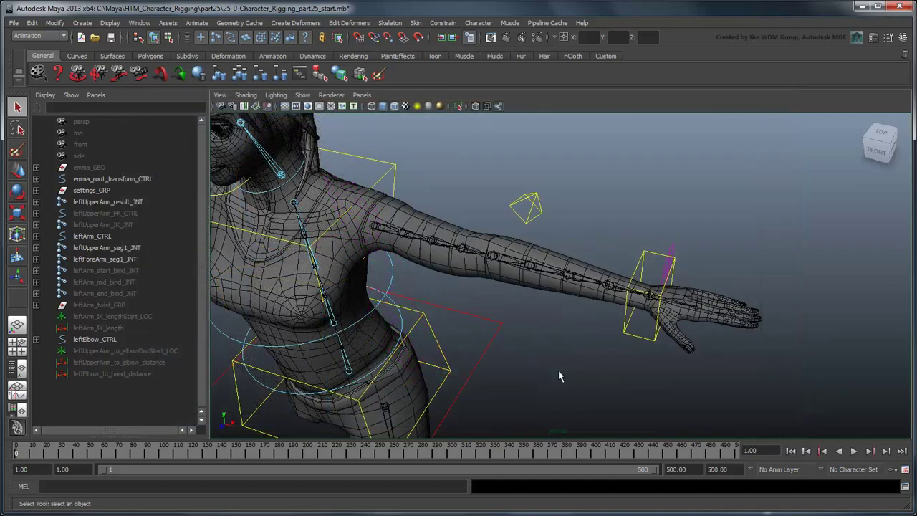
Switch the left arm to FK by setting leftArm_settings_CTRL's FK / IK Blend to 0.
left_click(674, 258)
left_click(901, 38)
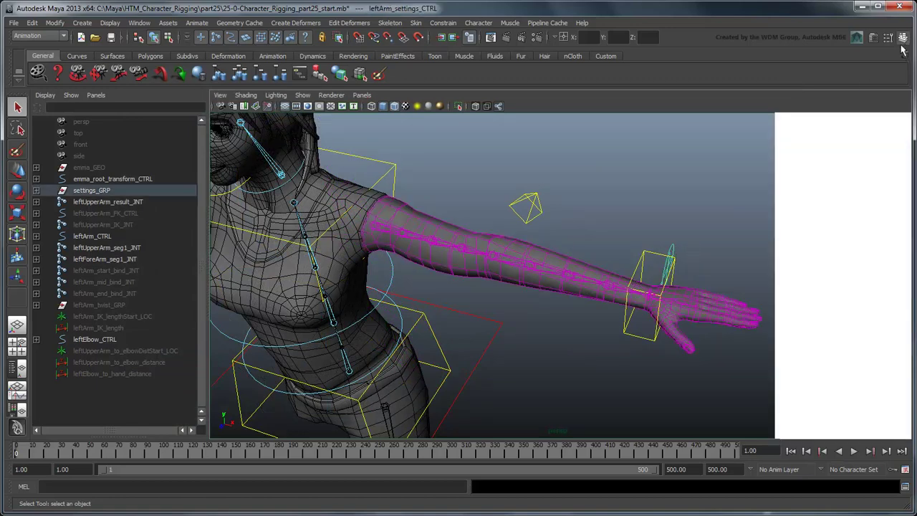
left_click(845, 140)
middle_click_drag(673, 207, 649, 210)
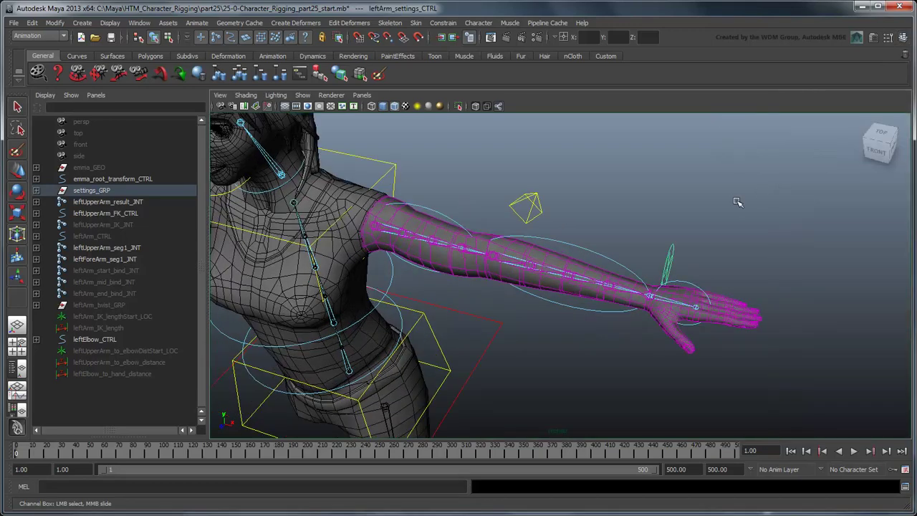
left_click(907, 94)
Duplicate leftForeArm_FK_CTRL and unparent the copy to the top level of the Outliner.
left_click(37, 214)
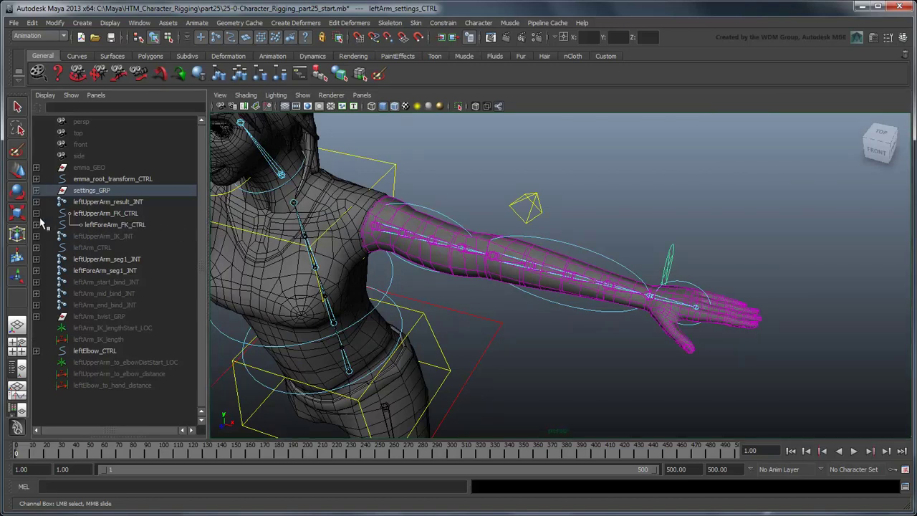
left_click(95, 225)
key("ctrl+d")
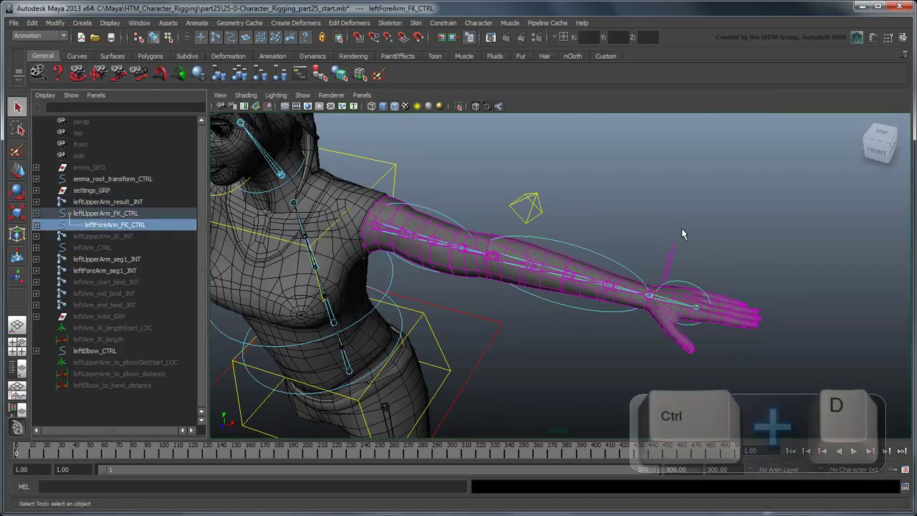
key("ctrl+d")
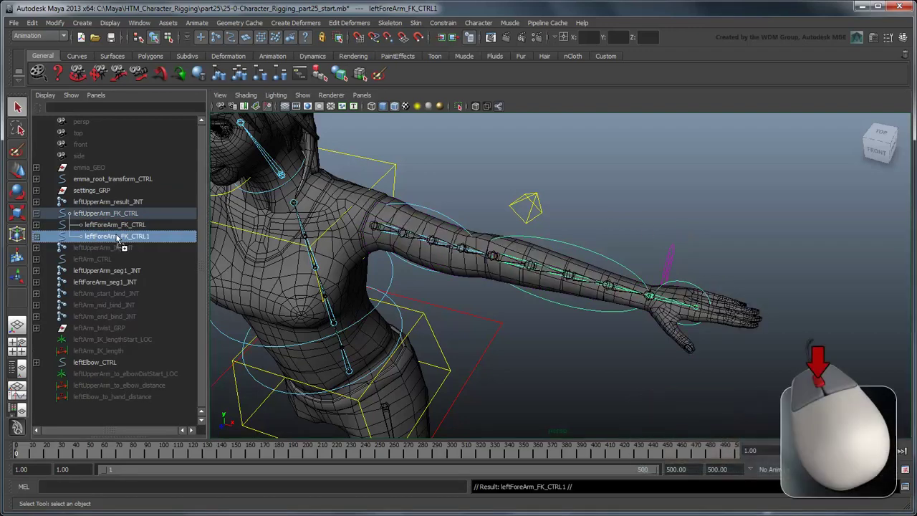
middle_click_drag(121, 239, 127, 412)
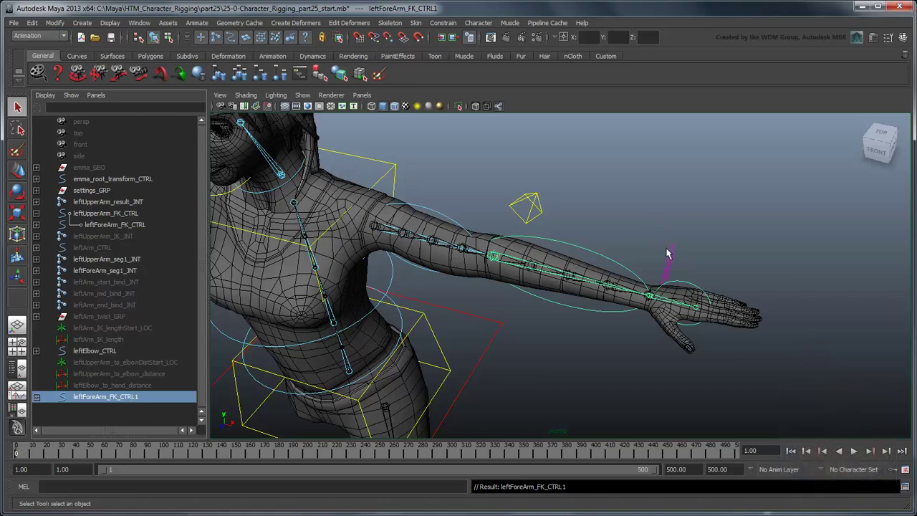
left_click(676, 268)
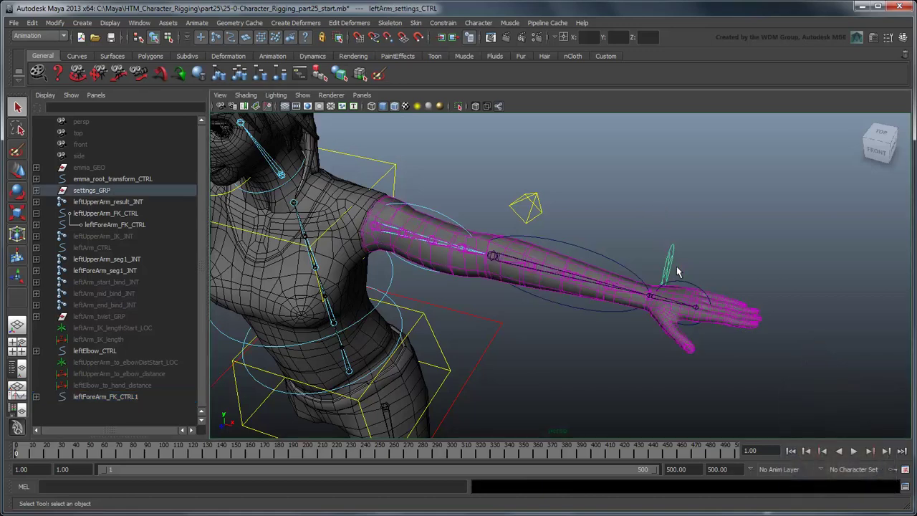
Set FK / IK Blend back to 1 to return the arm to IK.
left_click(902, 38)
left_click(845, 140)
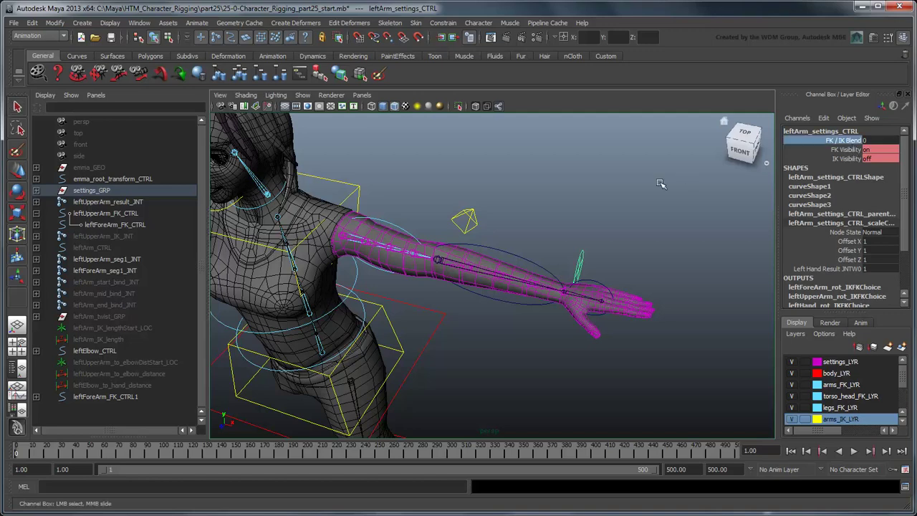
middle_click_drag(662, 185, 682, 189)
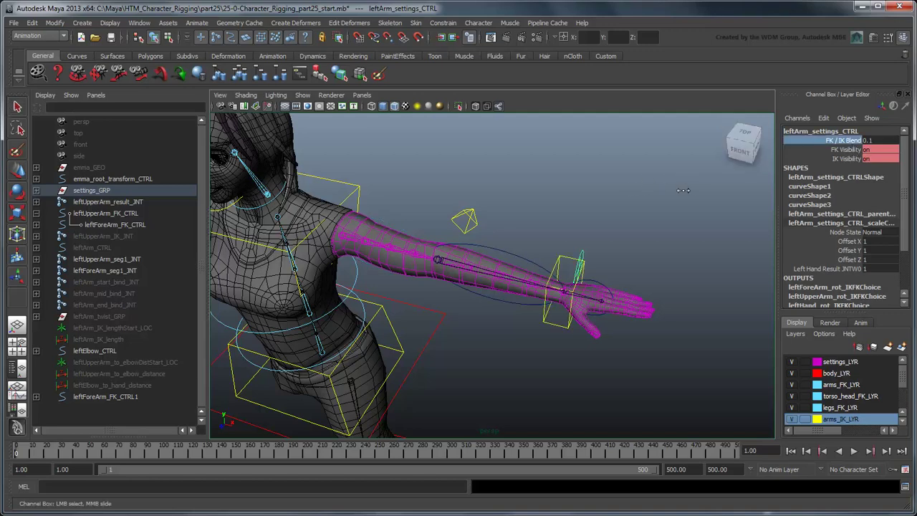
Set Elbow Snap to 1 on leftElbow_CTRL so the arm bends at the elbow.
left_click(471, 223)
left_click(851, 168)
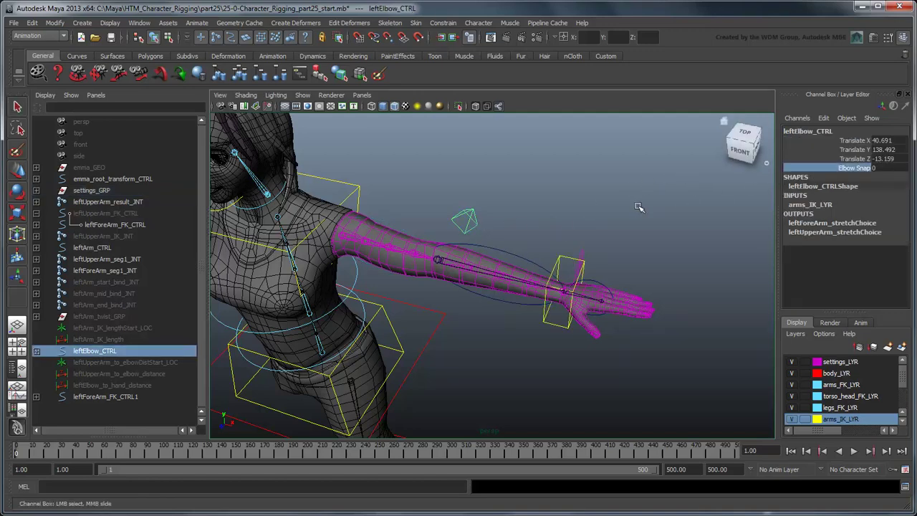
middle_click_drag(609, 199, 650, 199)
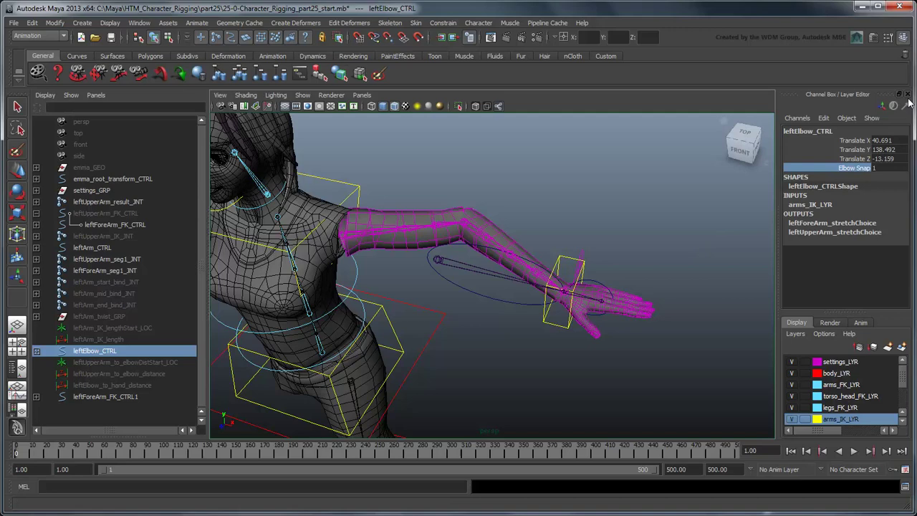
left_click_drag(907, 99, 901, 112)
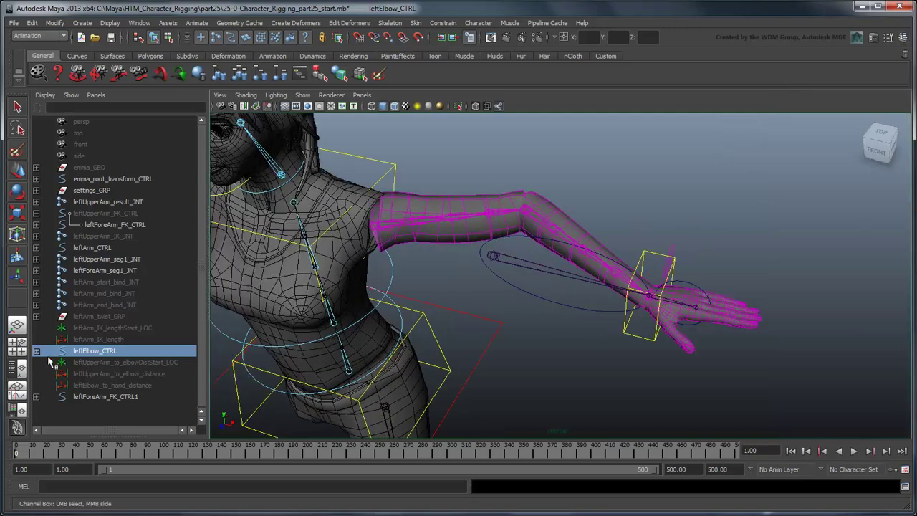
Unhide all objects and vertex-snap the copied forearm FK control onto leftElbow_LOC.
left_click(36, 351)
left_click(103, 362)
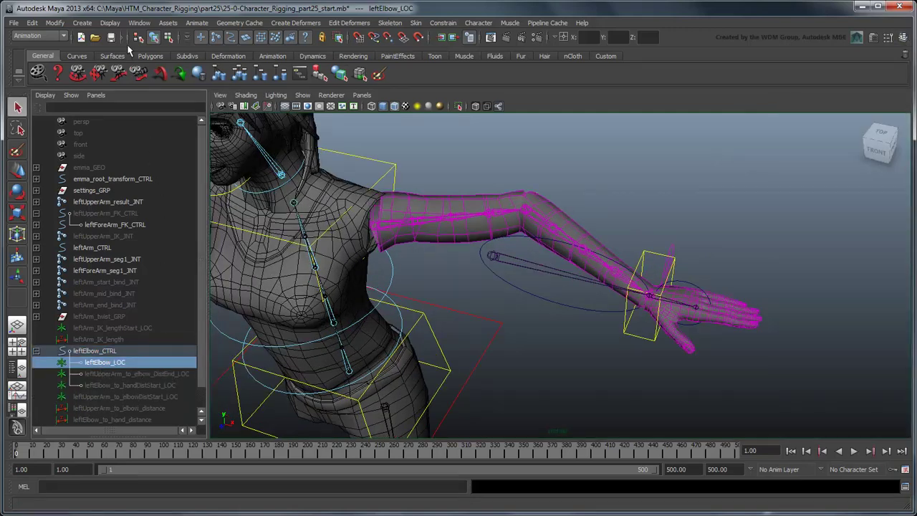
left_click(114, 23)
left_click(208, 93)
key("4")
key("w")
left_click(530, 238)
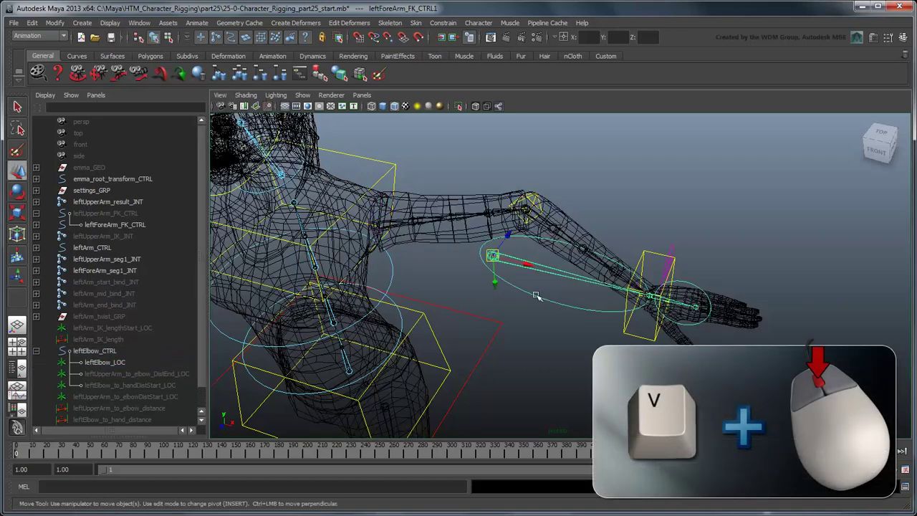
mouse_move(530, 238)
left_mouse_down()
mouse_move(572, 275)
mouse_move(497, 321)
mouse_move(542, 307)
mouse_move(552, 292)
left_mouse_up()
key("q")
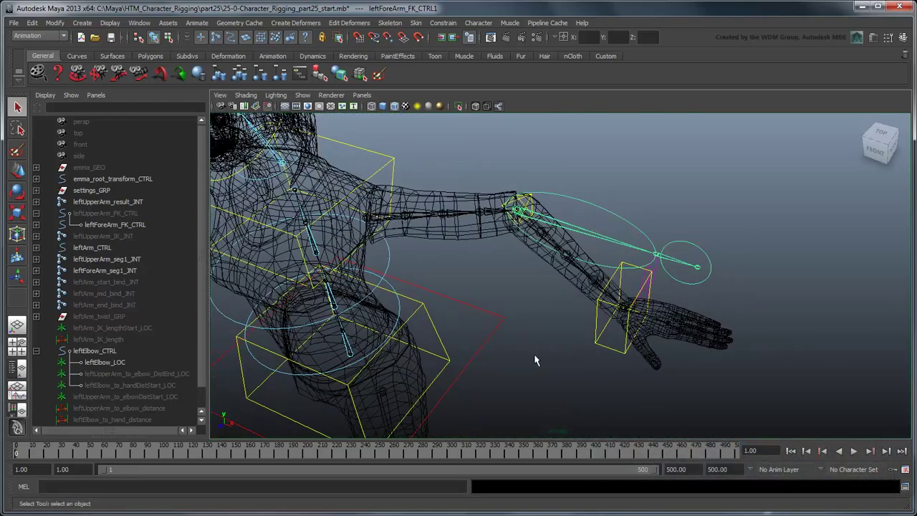
Hide leftElbow_LOC again with Ctrl+H.
left_click(115, 361)
key("ctrl+h")
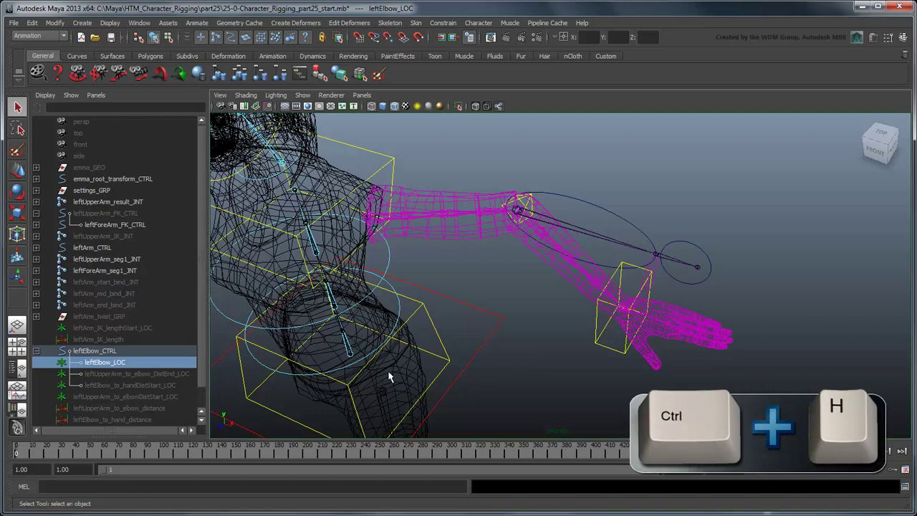
key("ctrl+h")
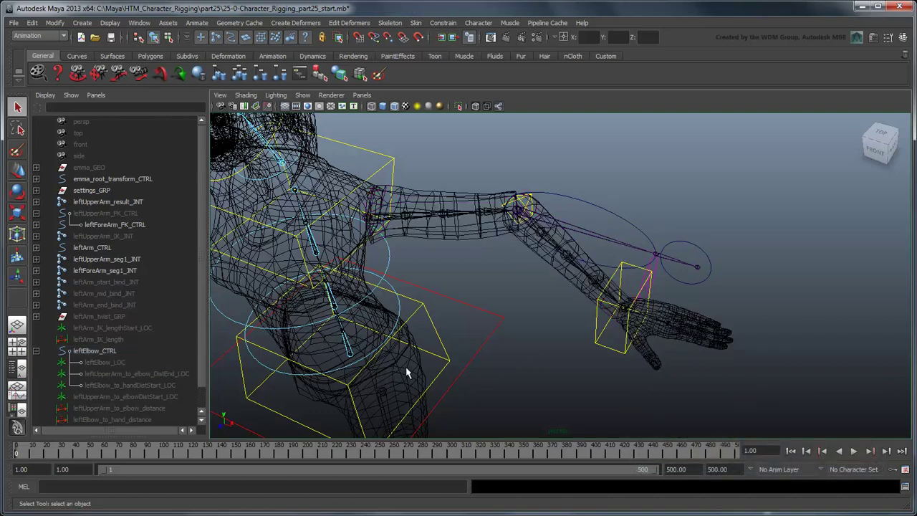
Rename the copied forearm control to leftElbowForeArm_FK_CTRL.
key("ctrl+d")
left_click(36, 408)
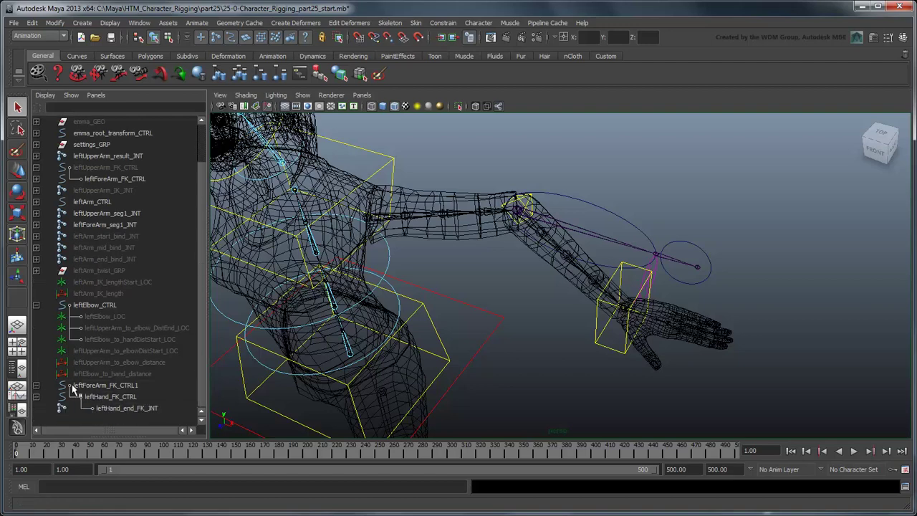
double_click(102, 386)
key("Right")
key("Left")
key("Left")
key("Left")
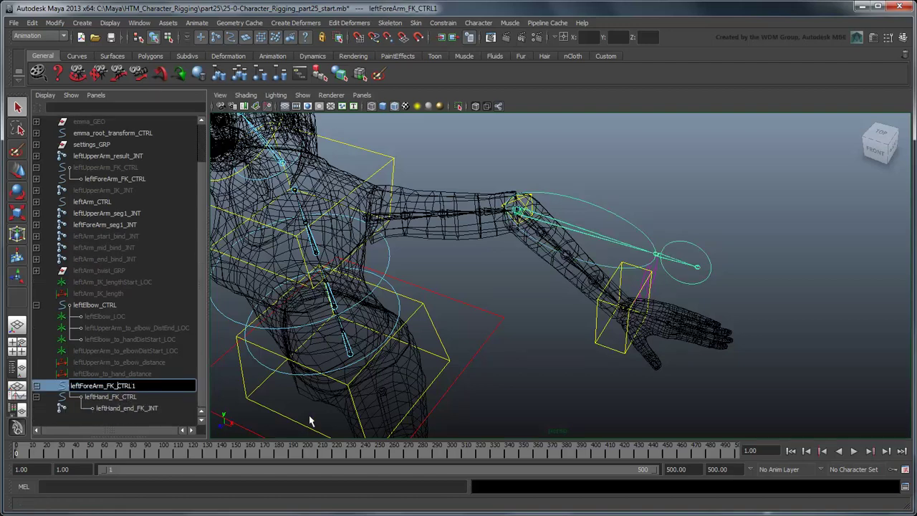
type("Elbow")
key("End")
key("BackSpace")
key("Return")
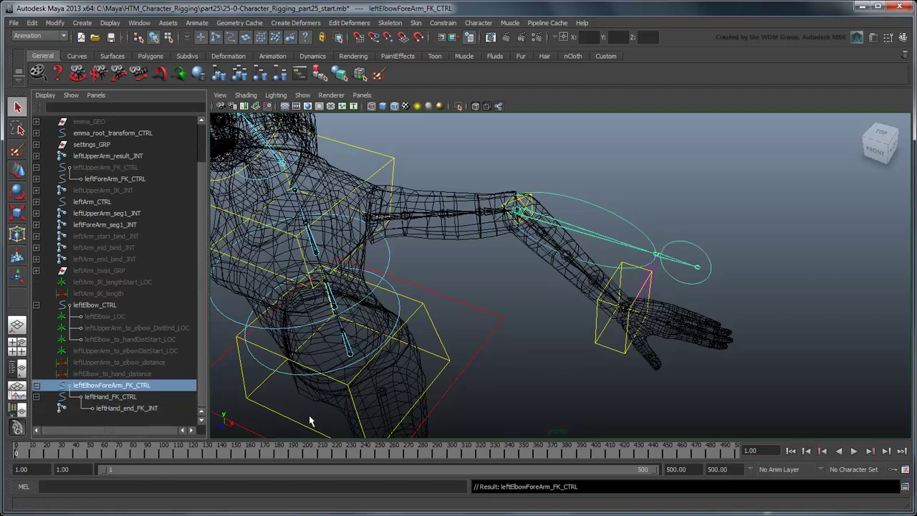
Rename its children to leftElbowHand_FK_CTRL and leftElbowHand_end_FK_JNT.
key("Tab")
key("Home")
key("Right")
key("Right")
key("Right")
type("Elbow")
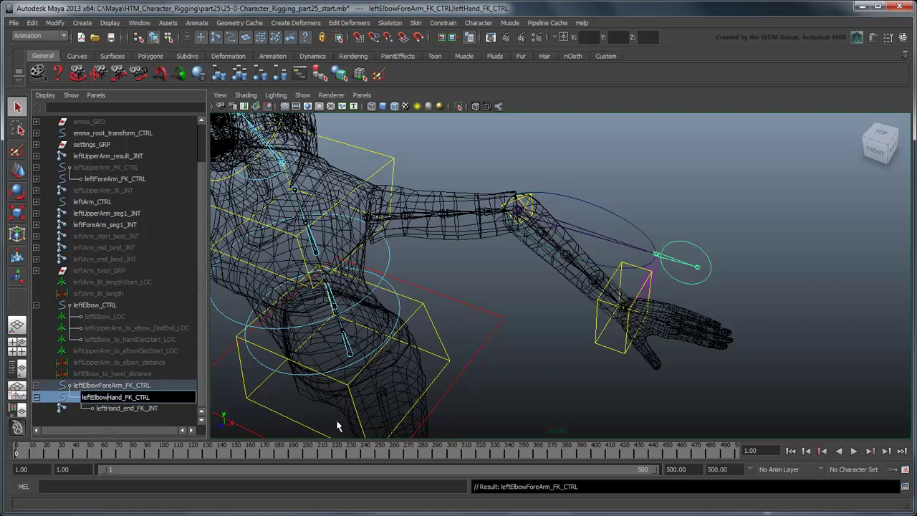
key("Return")
double_click(113, 410)
key("Home")
key("Right")
key("Right")
key("Right")
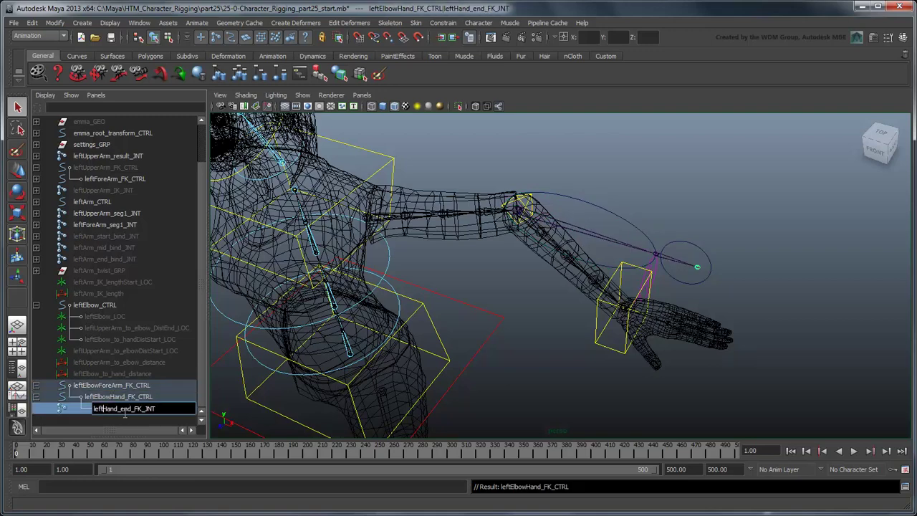
type("Elbow")
key("Return")
Parent leftElbowForeArm_FK_CTRL under leftElbow_CTRL and move the elbow to confirm it follows.
middle_click_drag(108, 386, 115, 304)
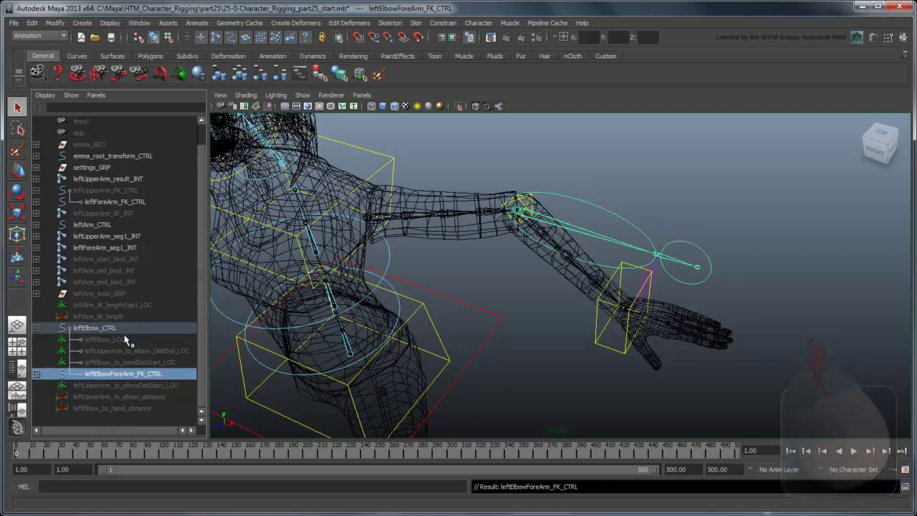
left_click(94, 327)
key("w")
mouse_move(534, 233)
middle_mouse_down()
mouse_move(510, 264)
mouse_move(515, 210)
middle_mouse_up()
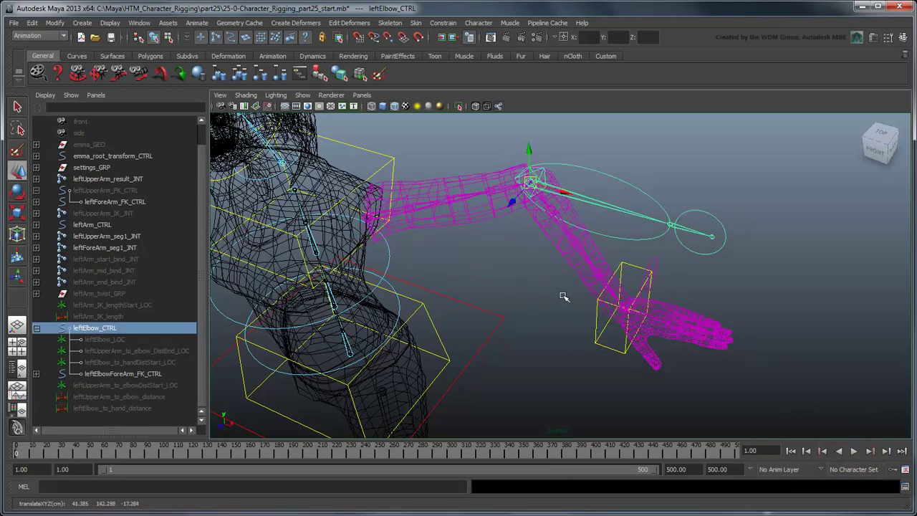
Return to shaded display with nothing selected and orbit around the character's arm.
key("q")
left_click(524, 335)
mouse_move(524, 335)
left_mouse_down("alt")
mouse_move(495, 337)
mouse_move(475, 294)
mouse_move(587, 330)
left_mouse_up("alt")
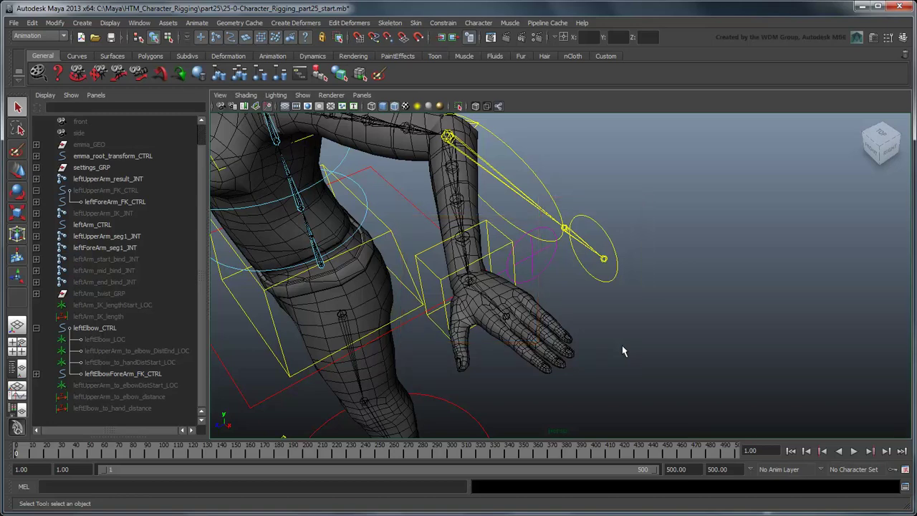
Group leftArm_HDL with the arm's other handles and locators under leftArm_CTRL.
left_click(448, 287)
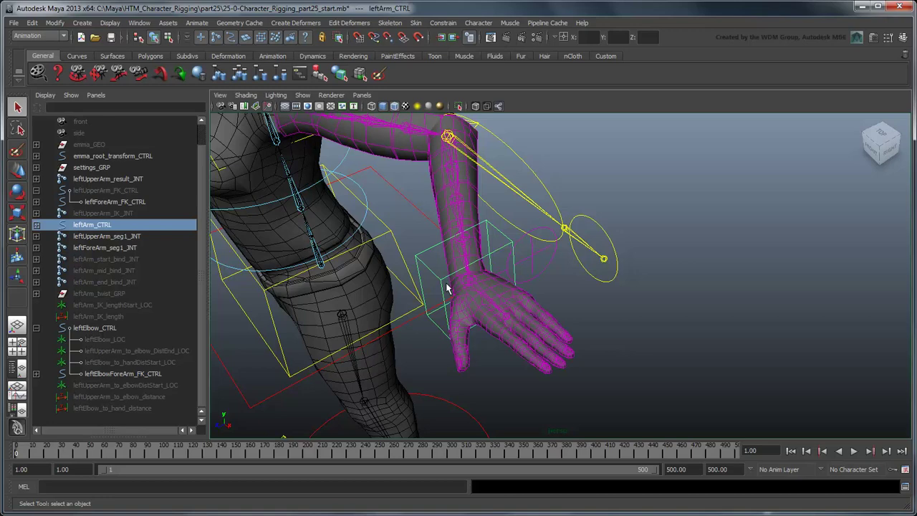
left_click(36, 224)
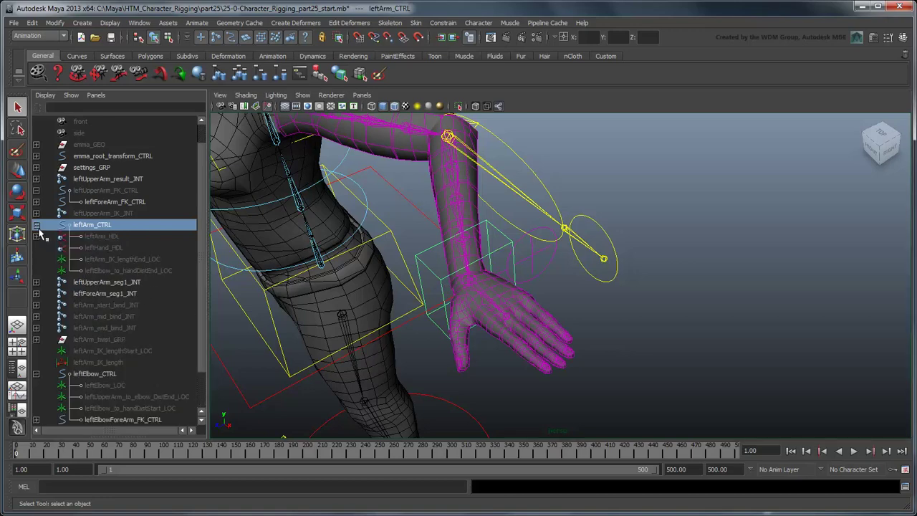
left_click(93, 236)
left_click(114, 270, "shift")
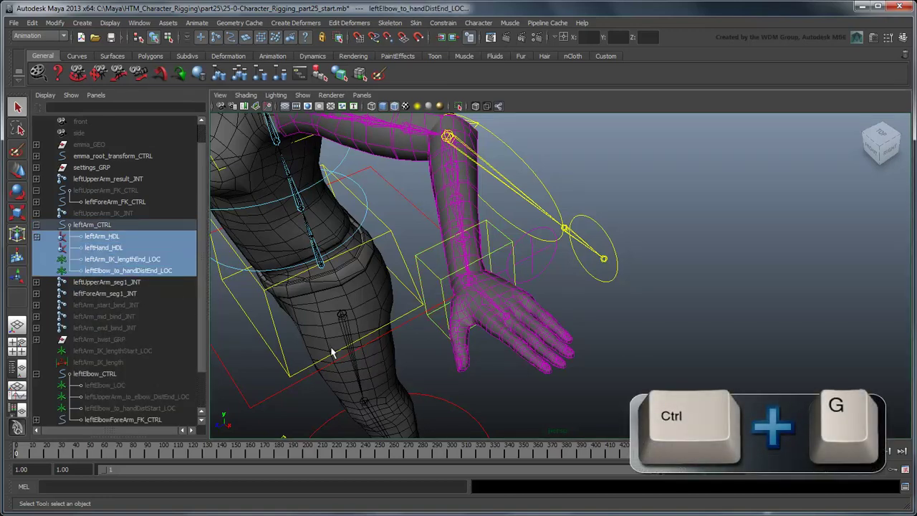
key("ctrl+g")
Name the group leftArm_IKConst_GRP and move it to the top level of the hierarchy.
double_click(114, 236)
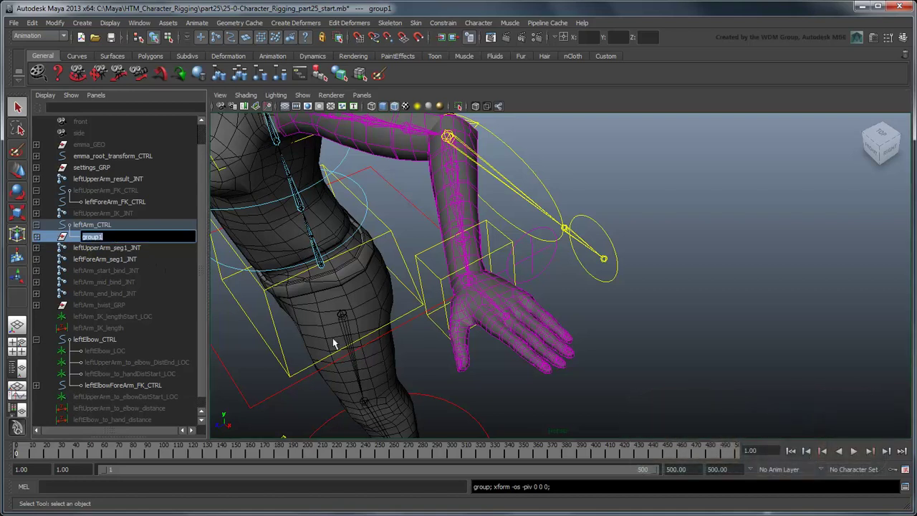
type("leftArm_IKCons")
type("t_GRP")
key("Return")
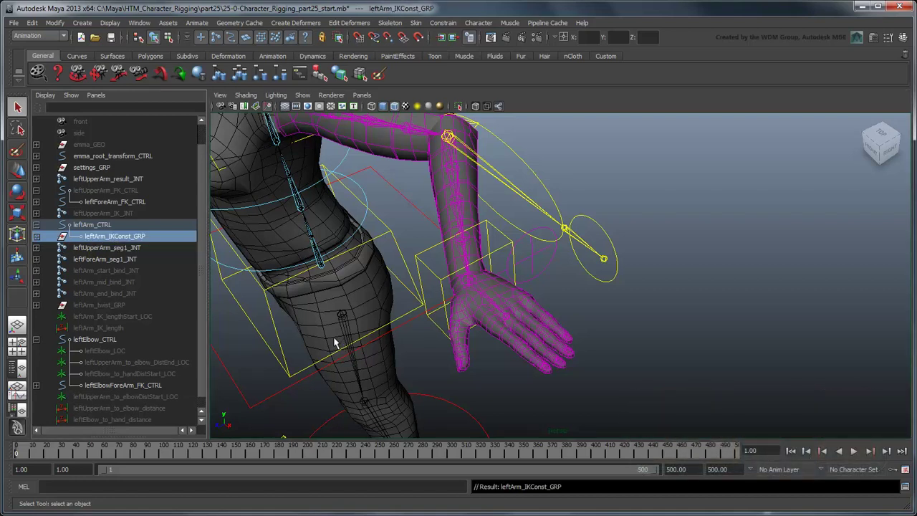
key("w")
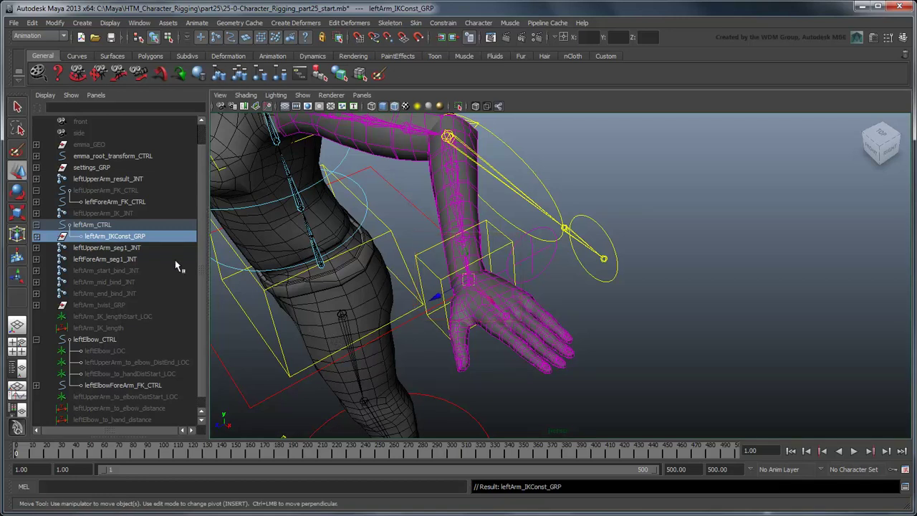
scroll(123, 238, "down", 1)
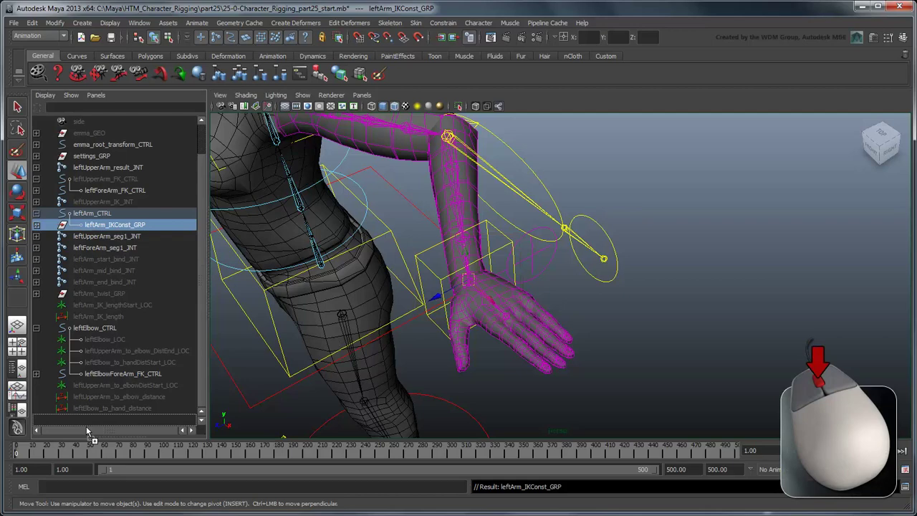
middle_click_drag(88, 421, 89, 421)
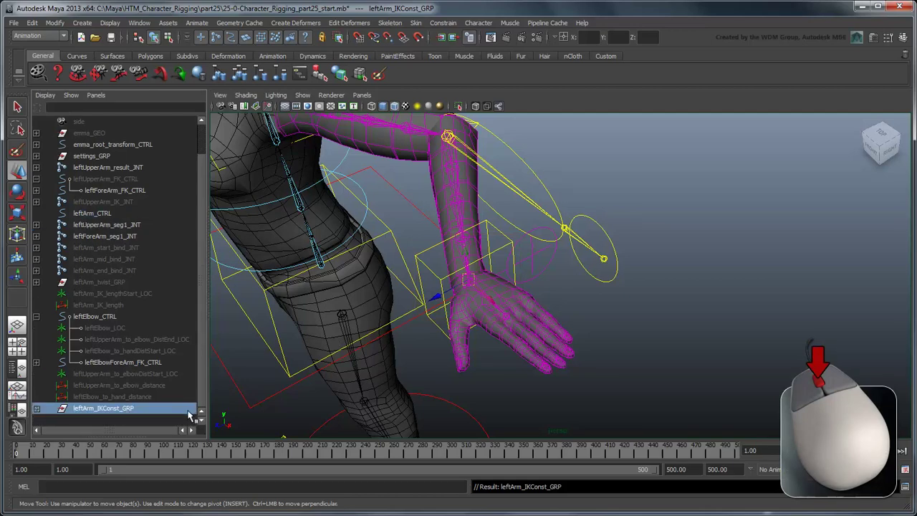
Parent-constrain leftArm_IKConst_GRP to leftArm_CTRL and test it by moving the wrist control.
left_click(446, 280)
left_click_drag(471, 290, 501, 276)
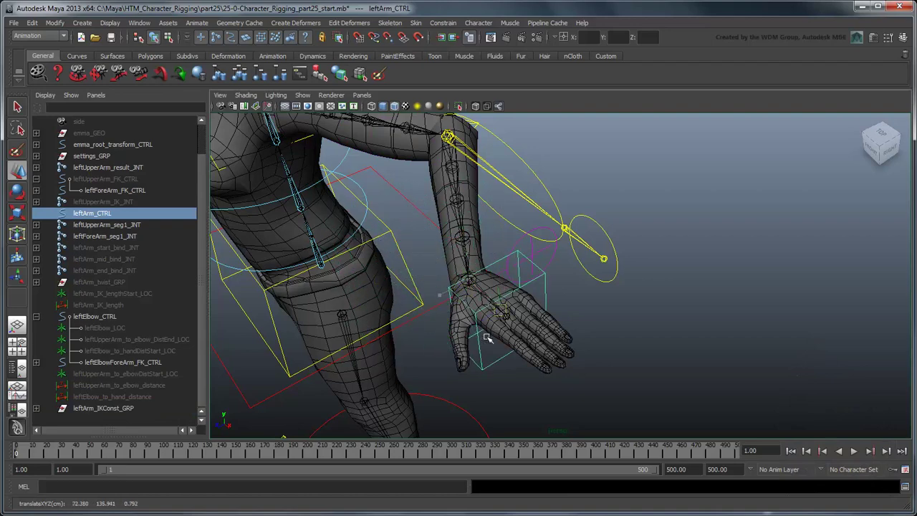
key("ctrl+z")
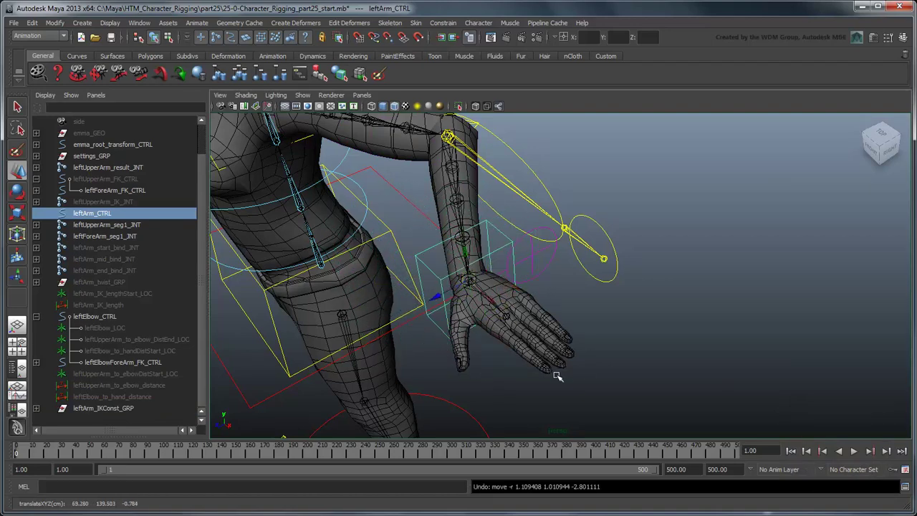
left_click(128, 409, "ctrl")
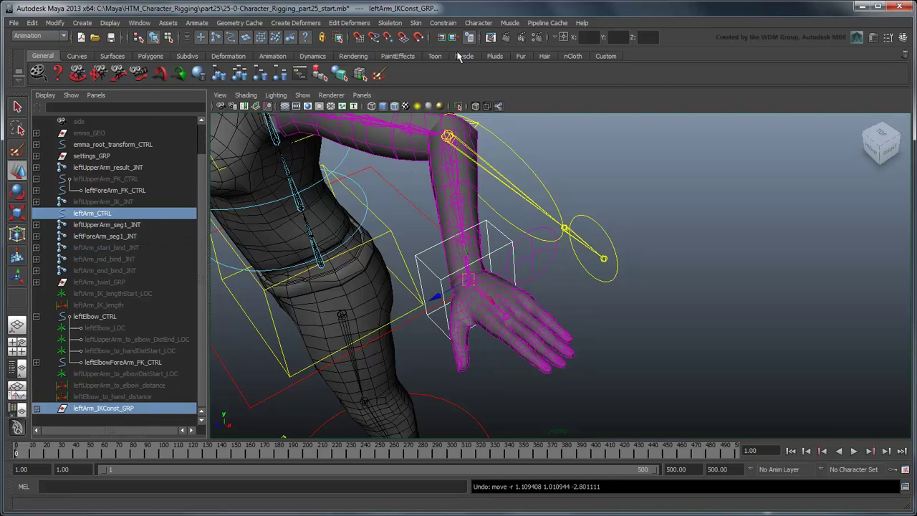
left_click(443, 23)
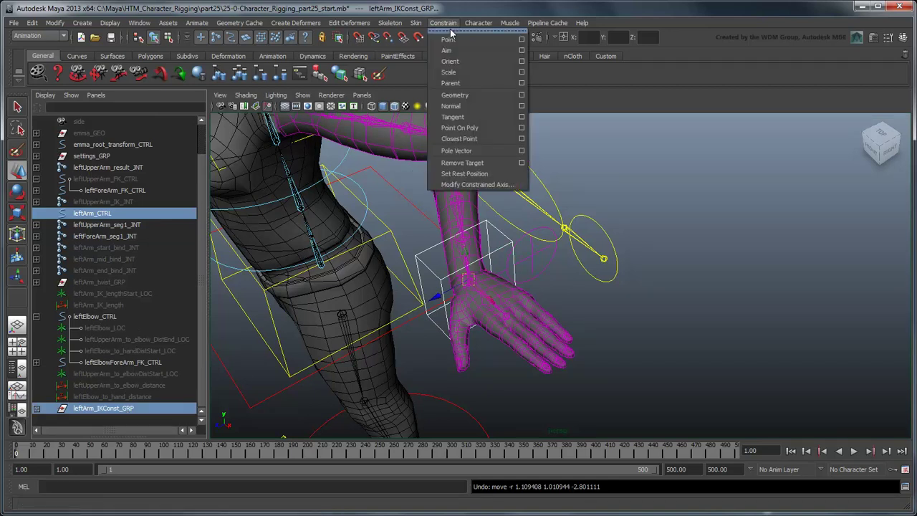
left_click(482, 82)
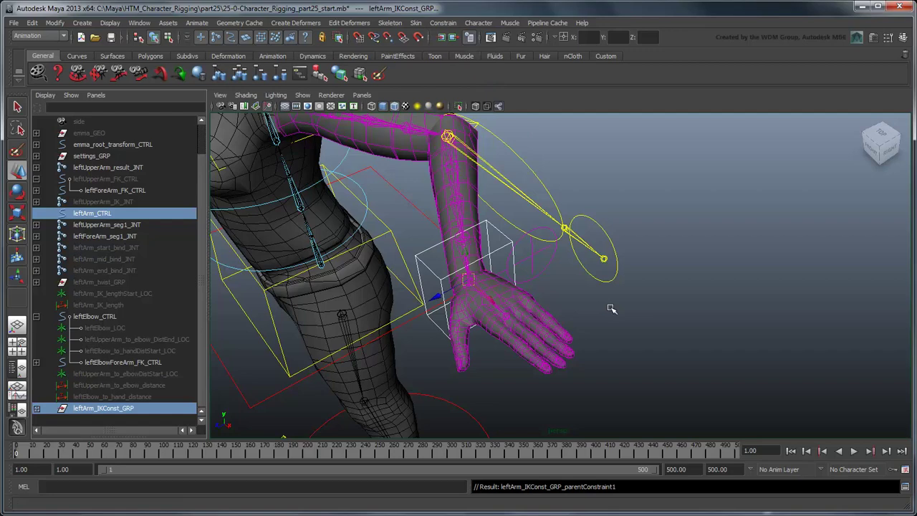
left_click(185, 214)
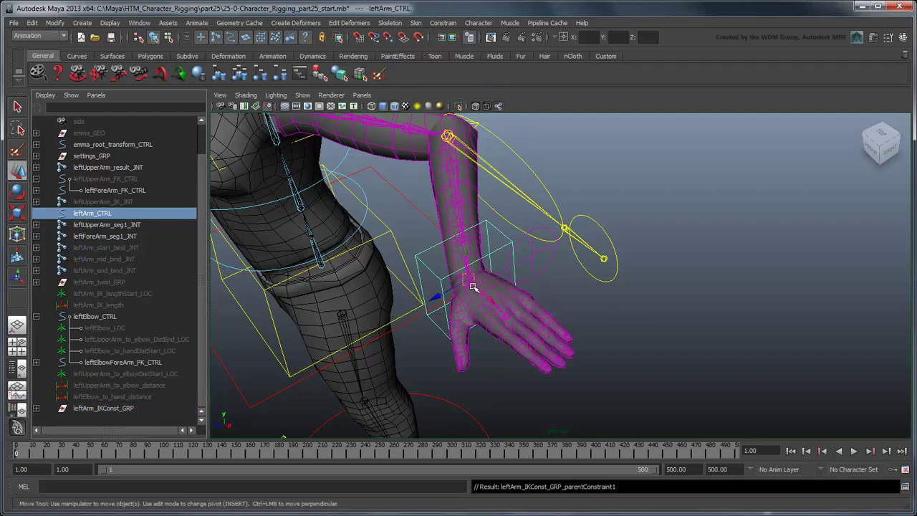
left_click_drag(472, 286, 497, 322)
key("q")
left_click(514, 288)
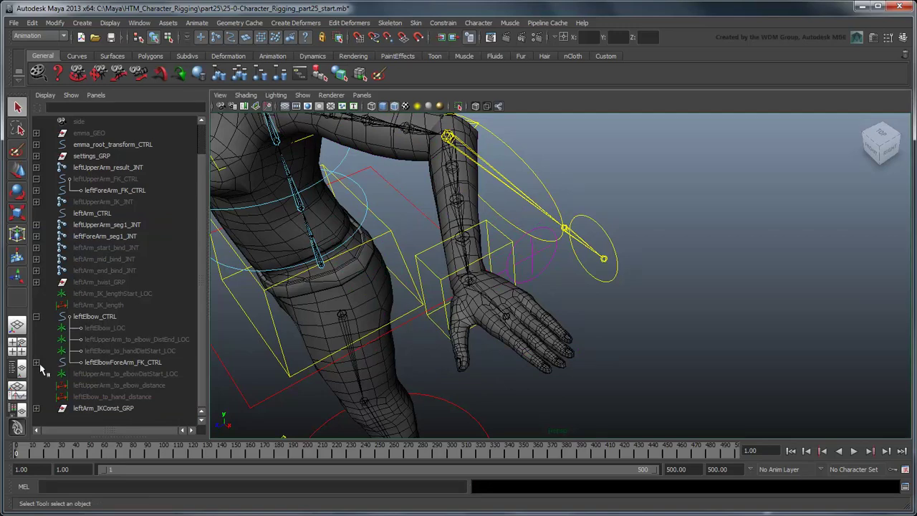
Add a second parent constraint from leftElbowHand_FK_CTRL to leftArm_IKConst_GRP via Parent Constraint options.
left_click(37, 362)
left_click(149, 376)
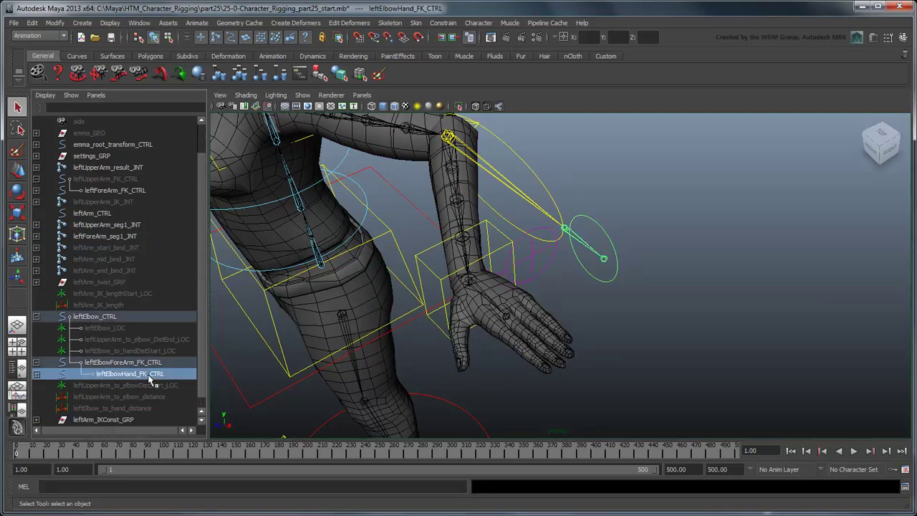
scroll(149, 379, "down", 1)
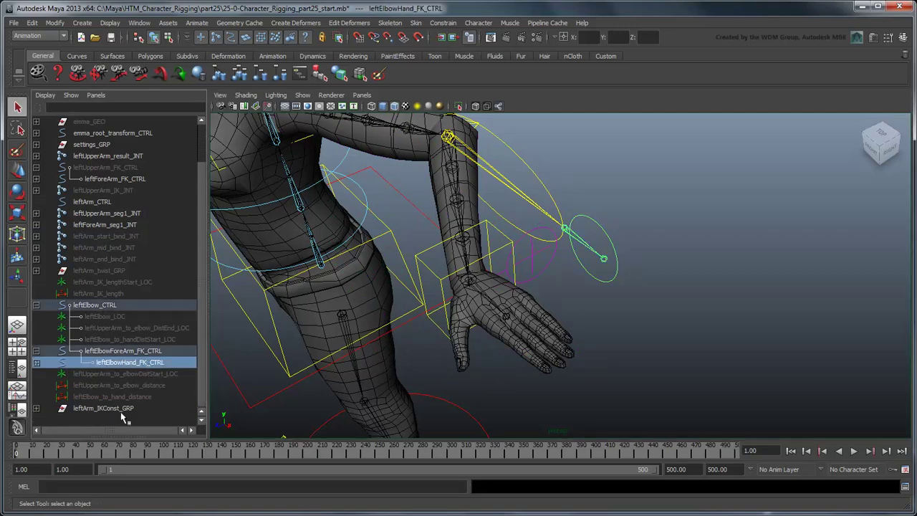
left_click(123, 408, "ctrl")
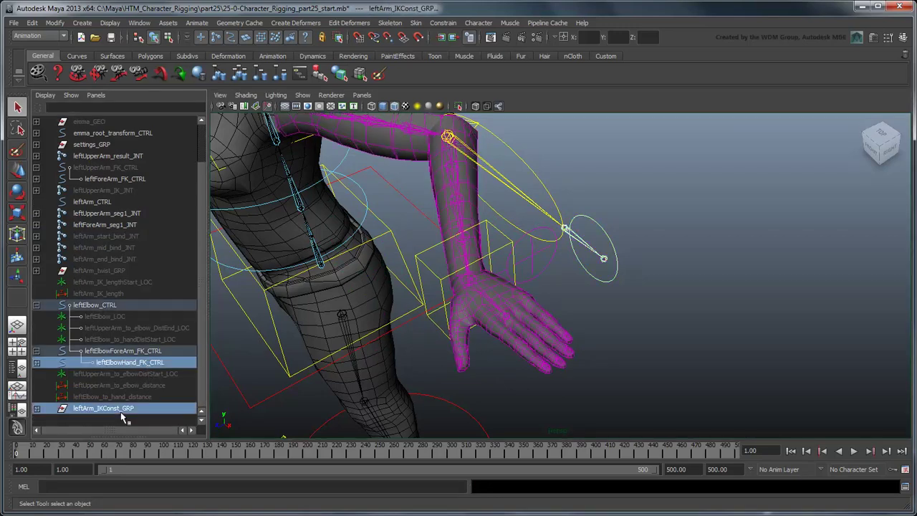
left_click(442, 22)
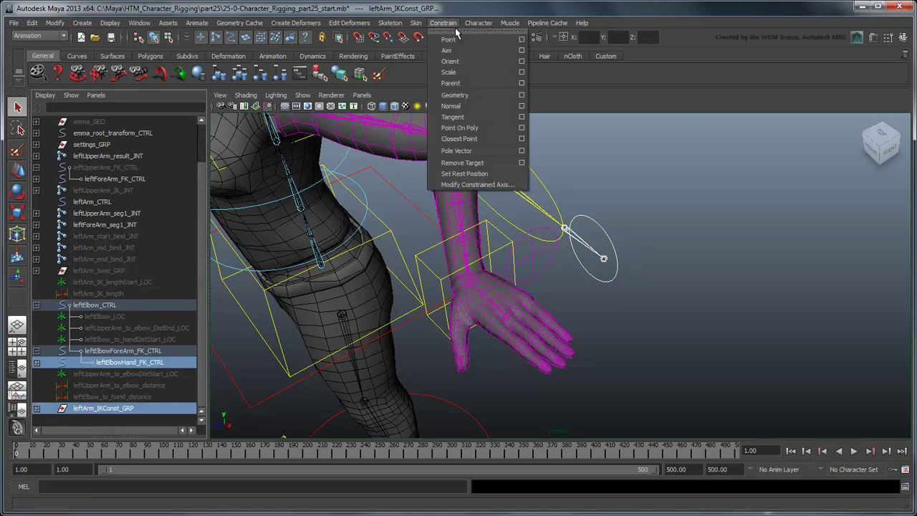
left_click(522, 83)
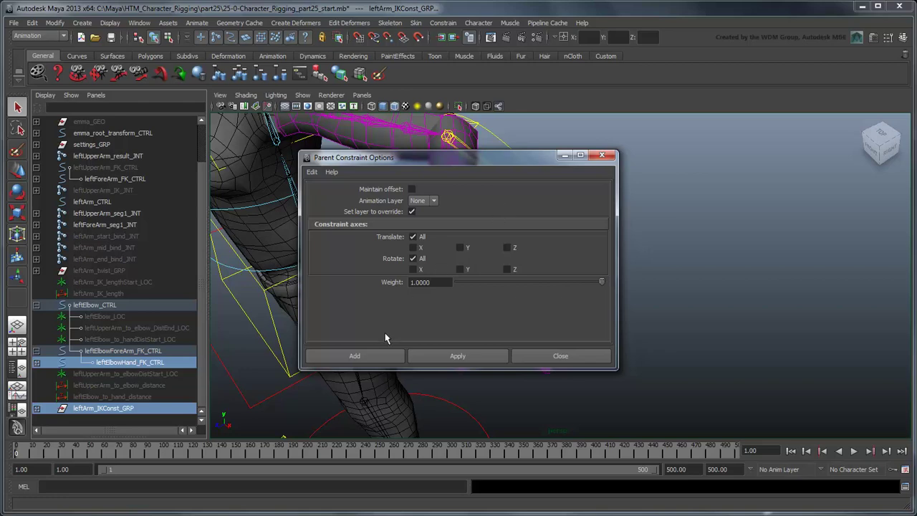
left_click(356, 356)
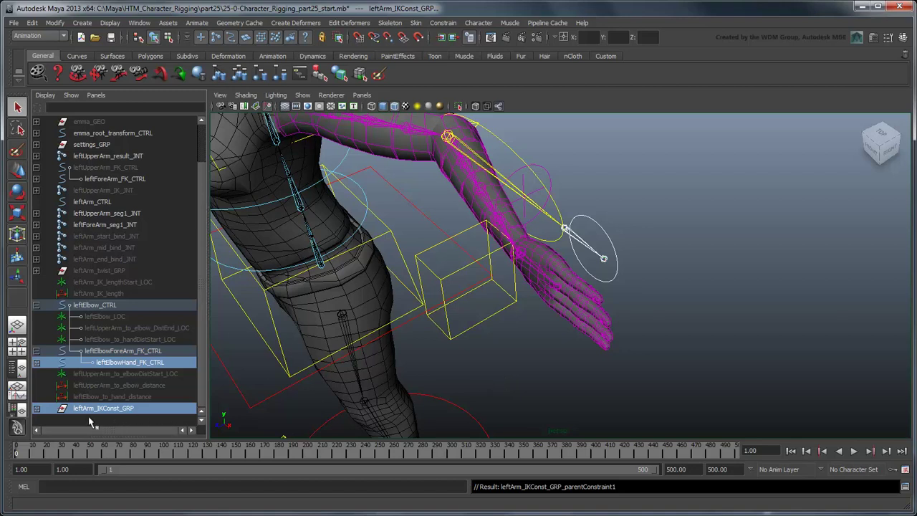
left_click(37, 407)
scroll(103, 372, "down", 3)
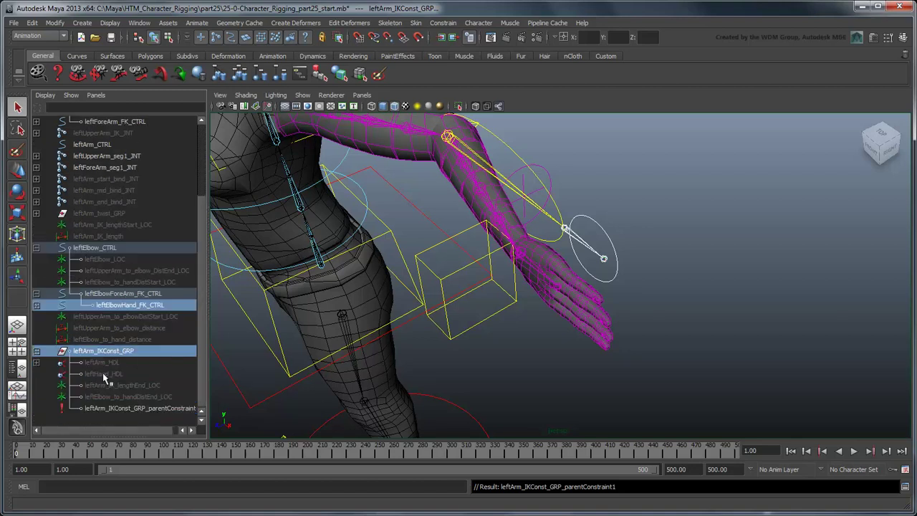
Set parentConstraint1's Left Arm CTRL weight to 0 so the arm follows the FK hand.
left_click(143, 413)
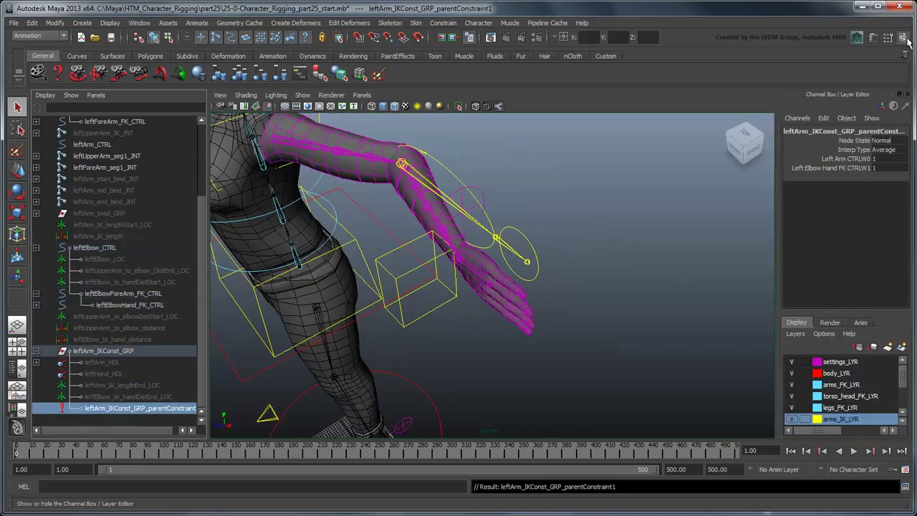
left_click(901, 38)
left_click(888, 159)
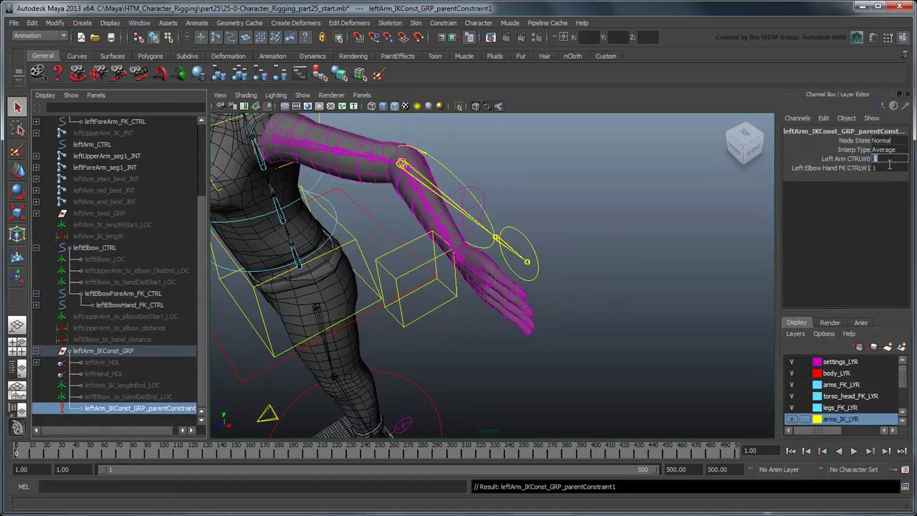
type("0")
key("Return")
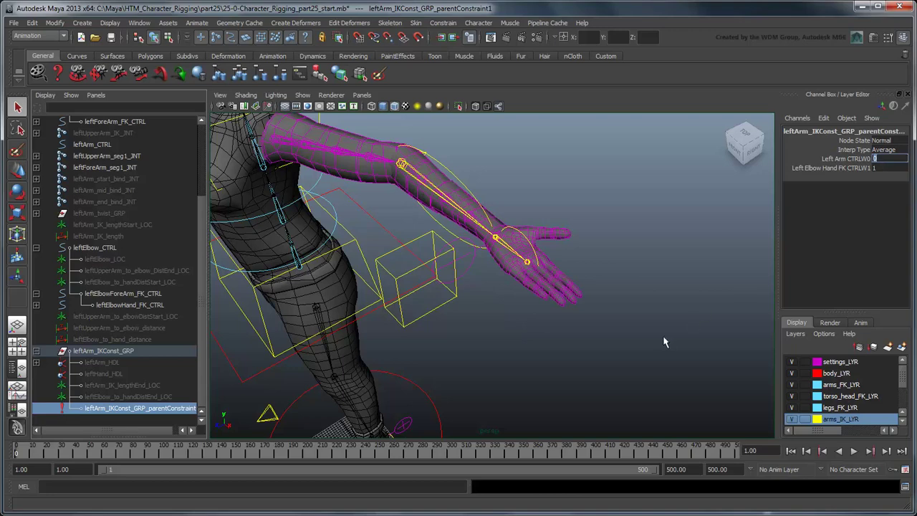
scroll(667, 343, "up", 2)
left_click_drag(652, 288, 630, 308, "alt")
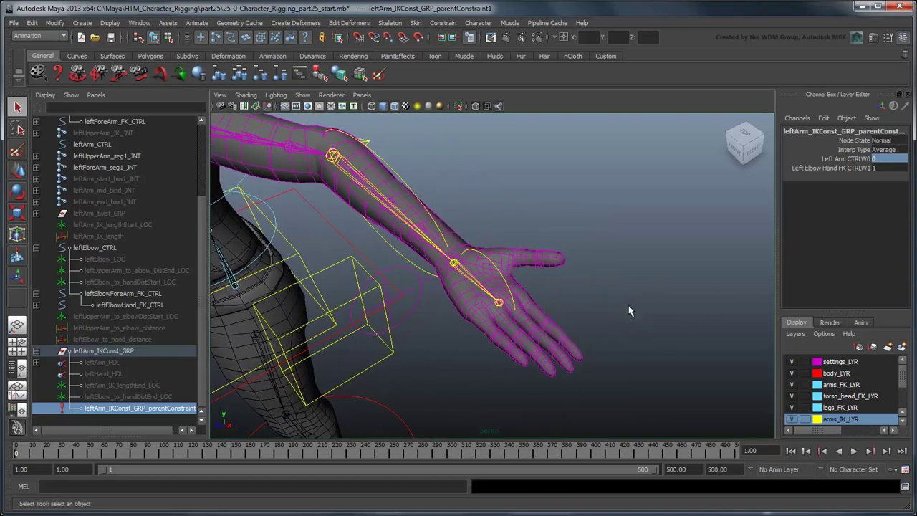
Test-rotate leftElbowHand_FK_CTRL into several poses, undoing each rotation.
left_click(509, 288)
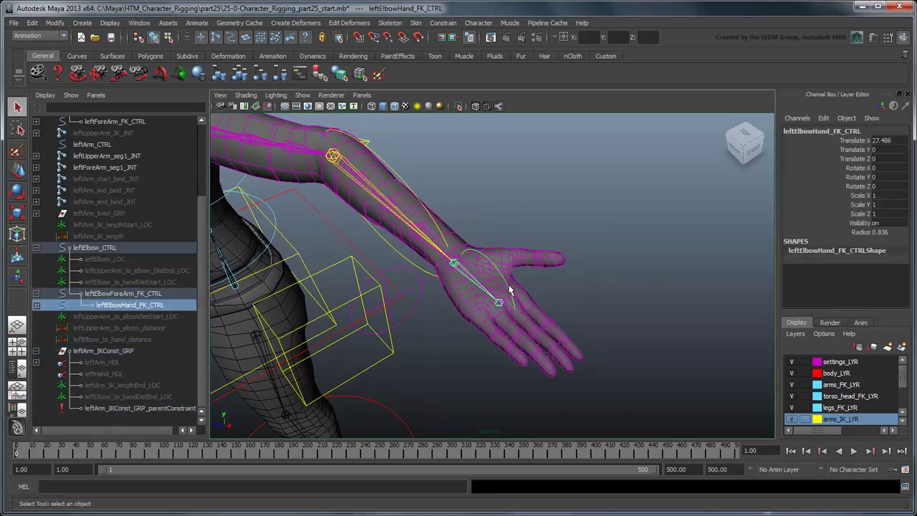
key("e")
left_click_drag(479, 245, 469, 245)
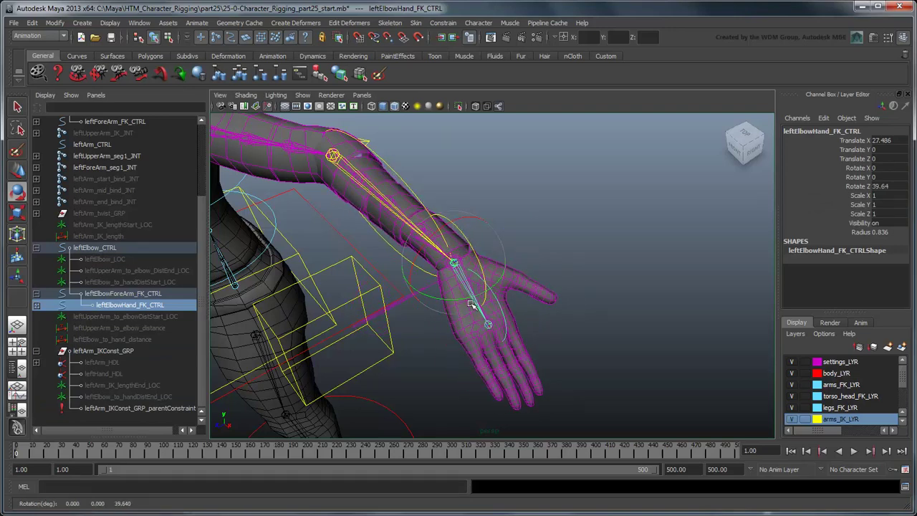
key("ctrl+z")
left_click_drag(466, 315, 407, 304)
key("ctrl+z")
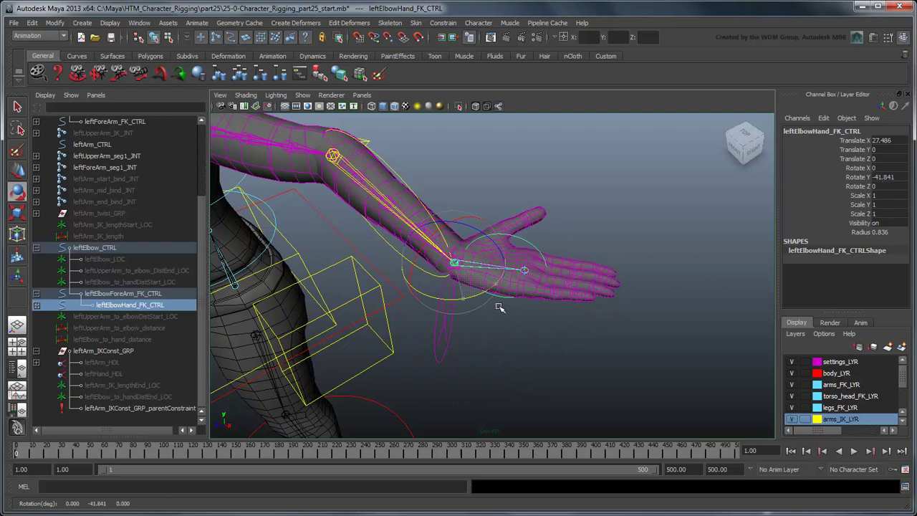
left_click_drag(463, 303, 430, 308)
key("ctrl+z")
key("q")
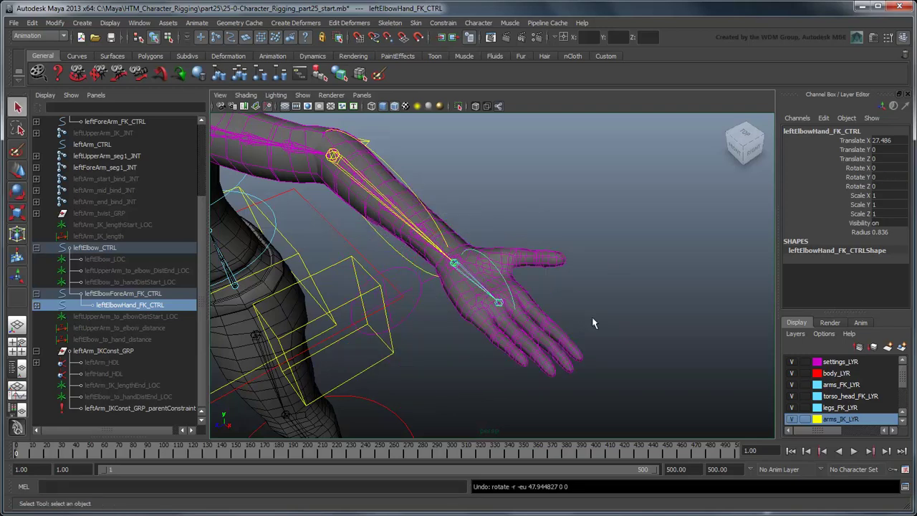
Check leftArm_IKConst_GRP's rotation, set a constraint weight to 0, and frame the arm controls.
left_click(565, 286)
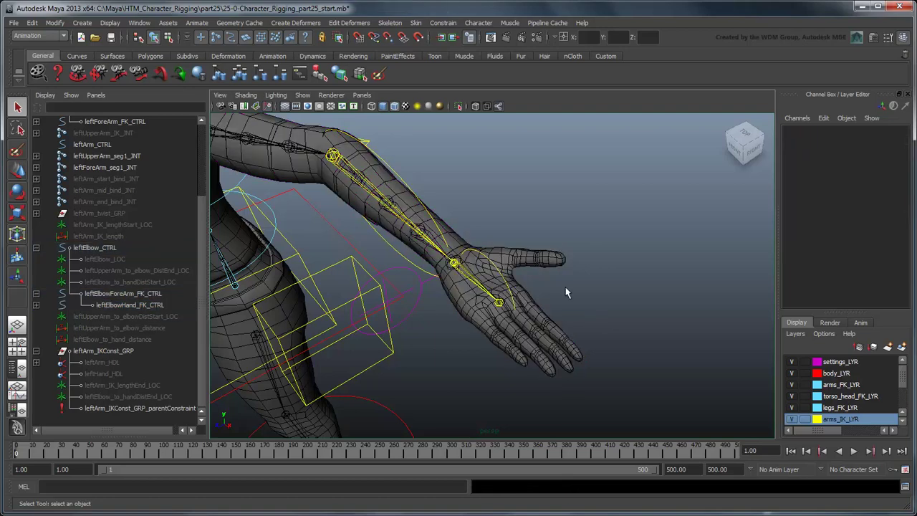
left_click(134, 352)
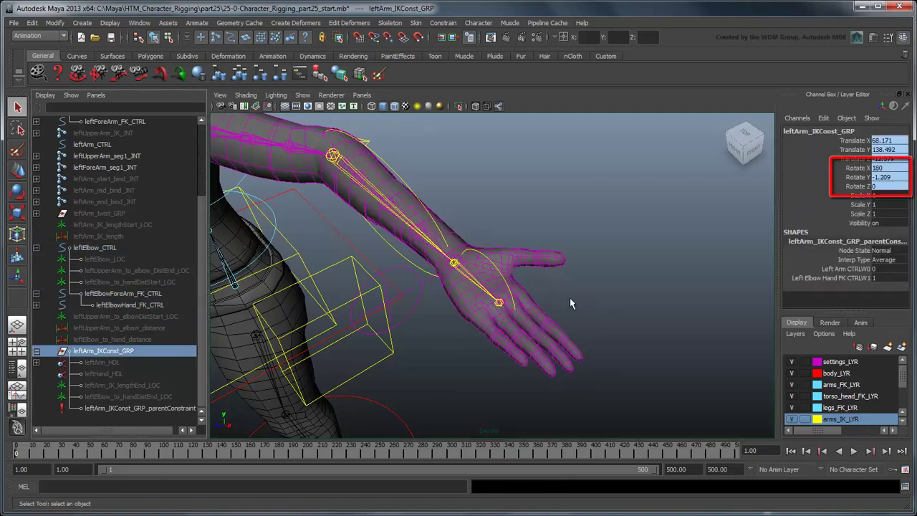
left_click(165, 408)
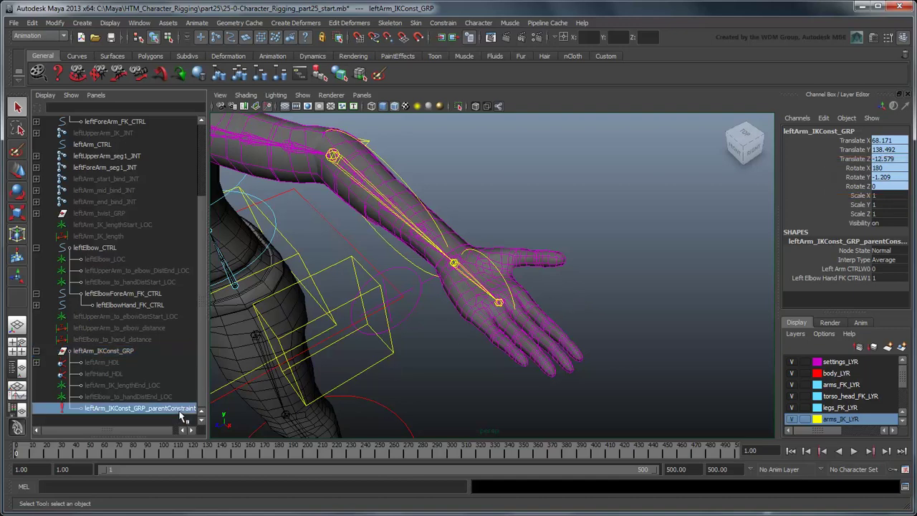
left_click(888, 168)
type("0")
key("Return")
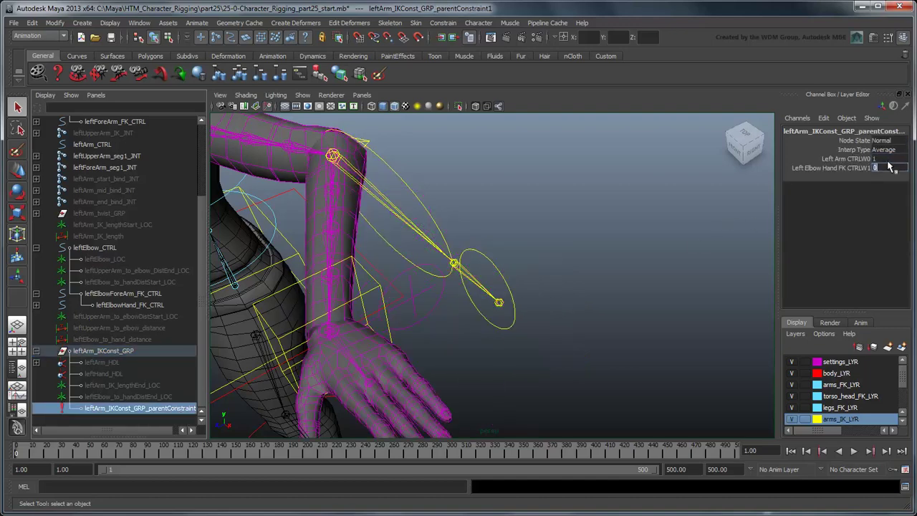
left_click(165, 353)
key("f")
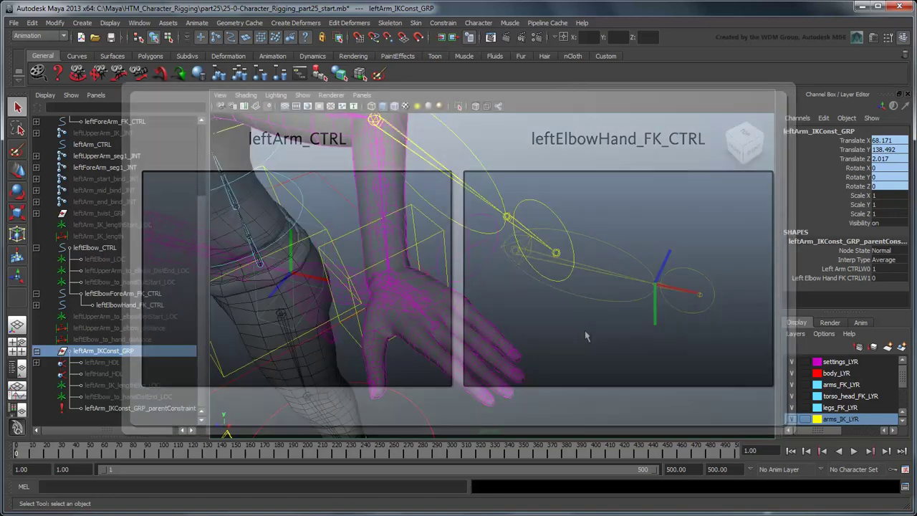
Set constraint weights to Left Arm 0 and FK hand 1, then inspect leftArm_IKConst_GRP's rotation.
left_click(136, 408)
type("0")
key("Tab")
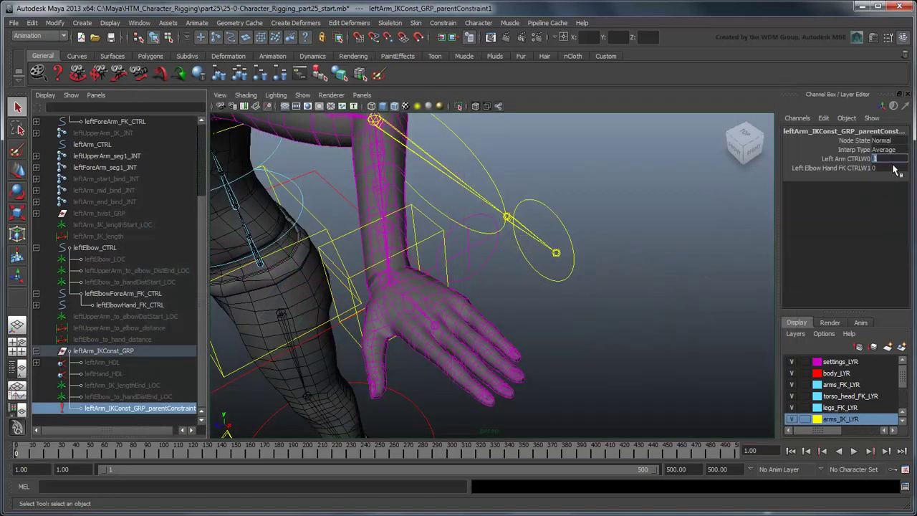
type("1")
key("Return")
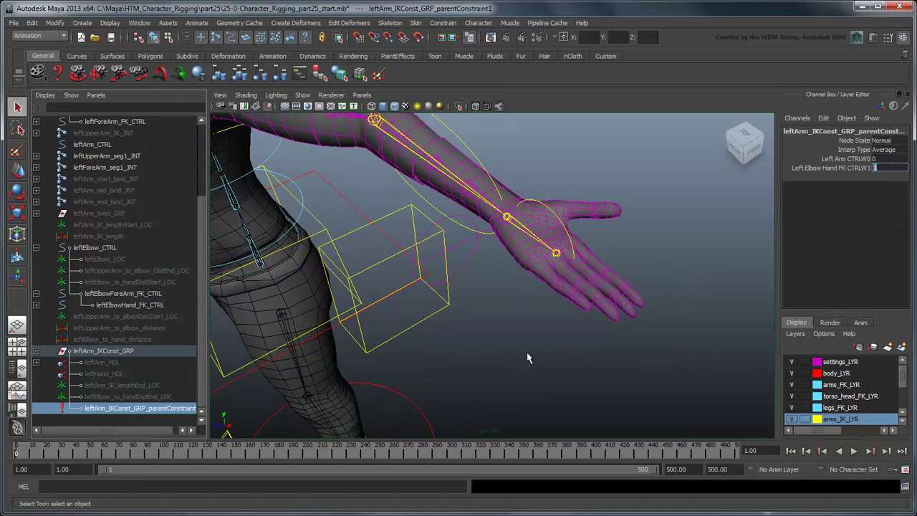
left_click(172, 351)
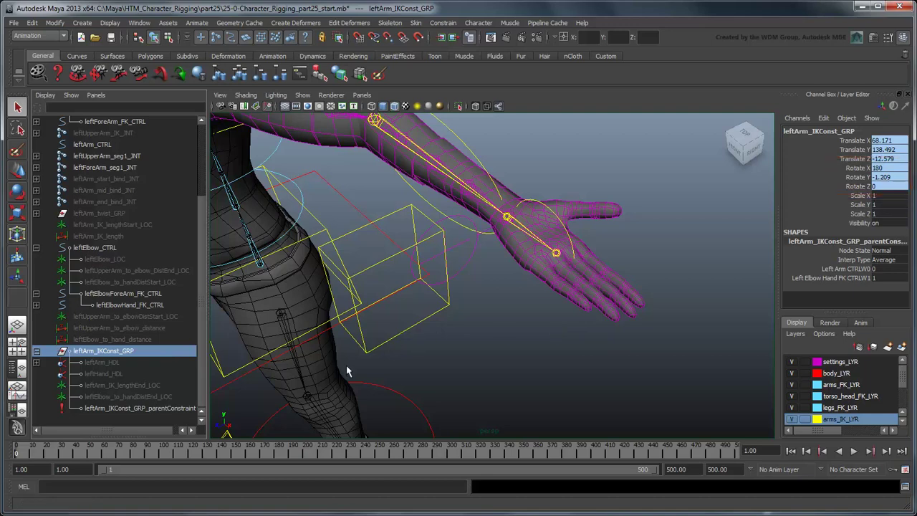
Restore constraint weights to Left Arm CTRL 1 and Left Elbow Hand FK CTRL 0.
left_click(175, 408)
left_click(875, 158)
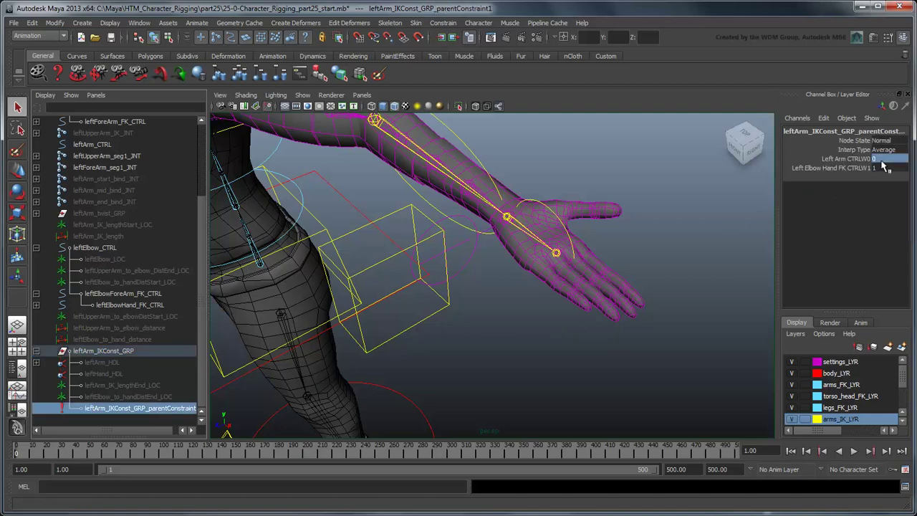
type("1")
key("Tab")
type("0")
key("Return")
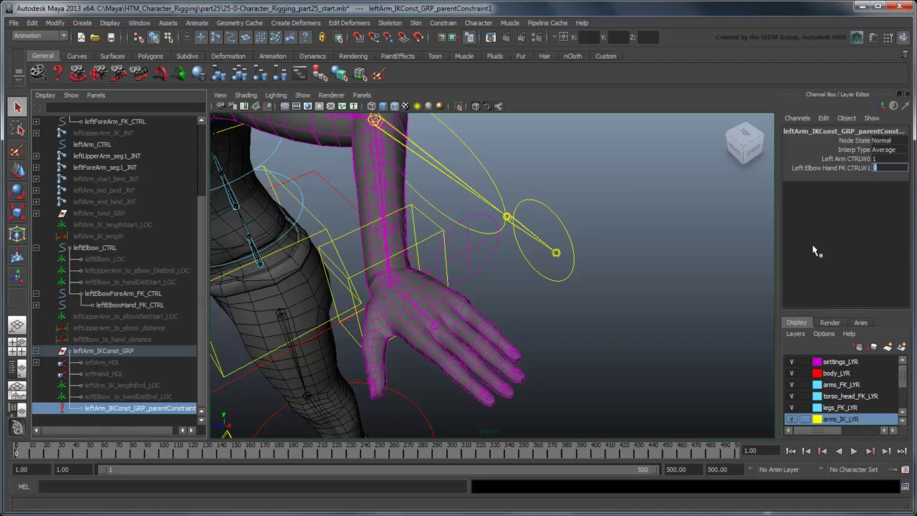
key("Up")
left_click(133, 408)
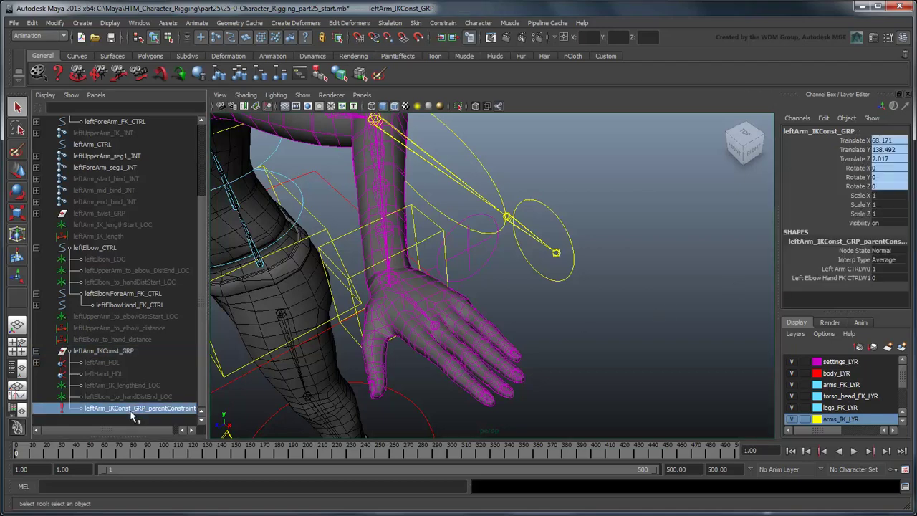
Delete the old parent constraint and move the IK handle and three locators out of leftArm_IKConst_GRP.
key("Delete")
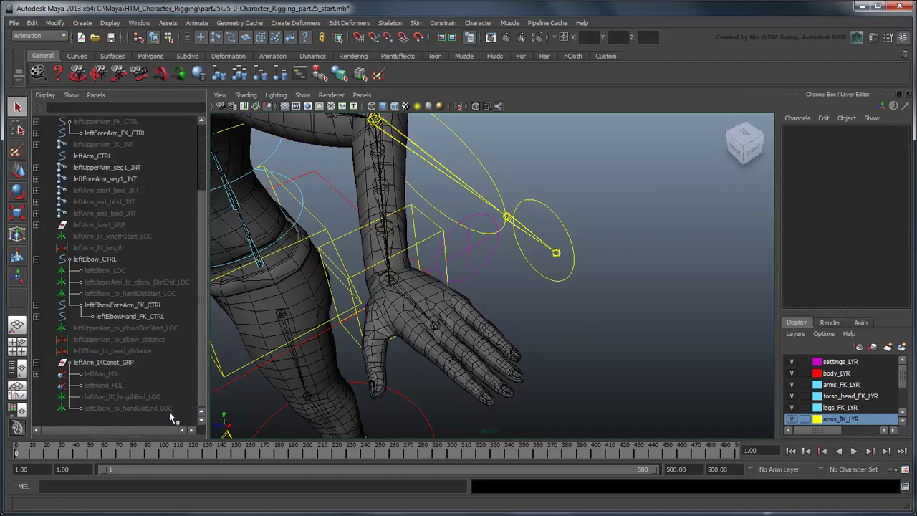
left_click(102, 374)
left_click(120, 407, "shift")
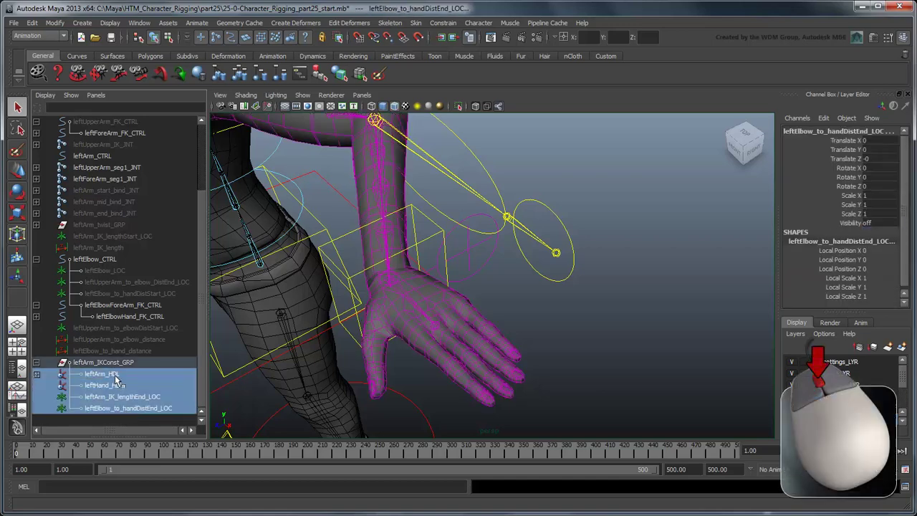
middle_click_drag(120, 407, 122, 426)
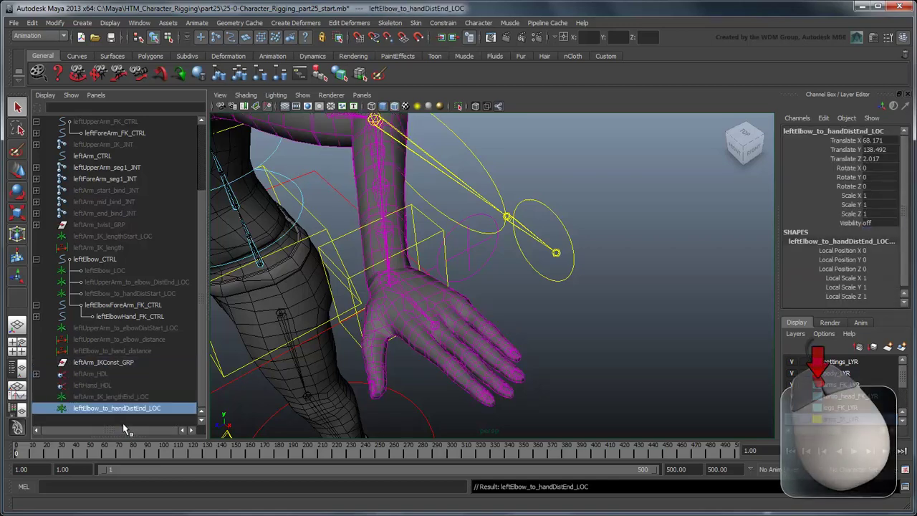
Rotate leftArm_IKConst_GRP to X 180, Y -1.209 and reparent the four items under it.
left_click(124, 363)
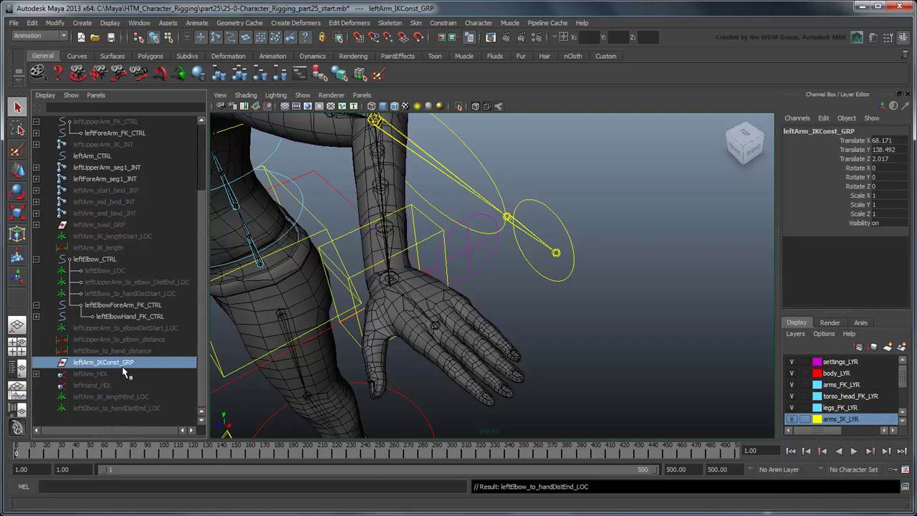
left_click(879, 167)
key("Tab")
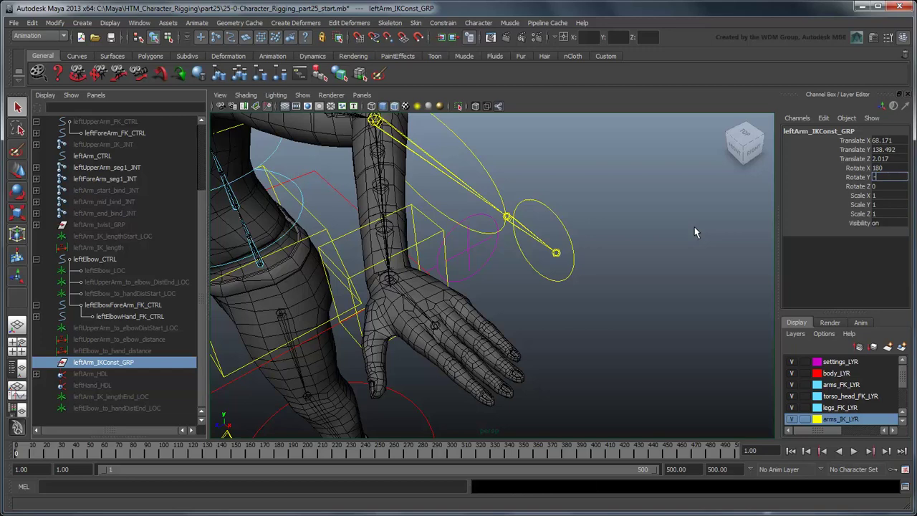
type("9")
key("Return")
left_click(106, 374)
left_click(113, 409, "shift")
middle_click_drag(114, 417, 118, 366)
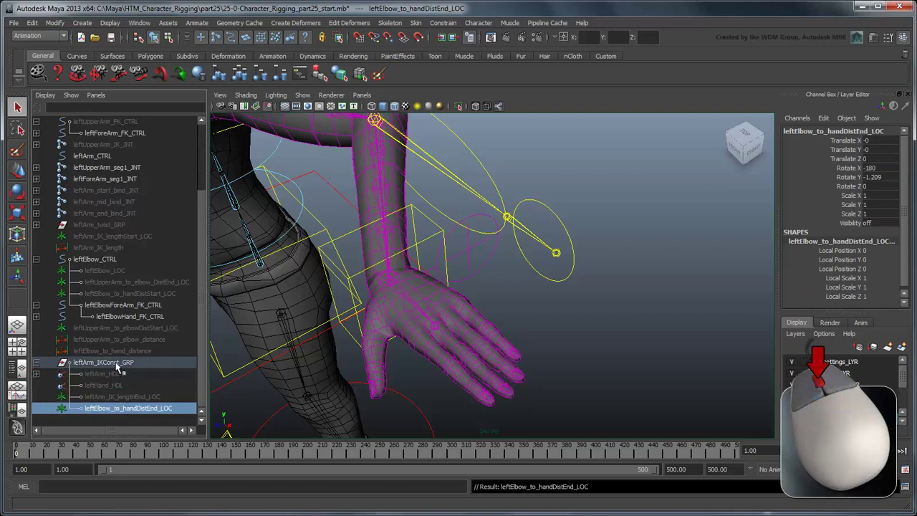
Parent-constrain leftArm_IKConst_GRP to leftArm_CTRL with Maintain Offset on.
left_click(365, 285)
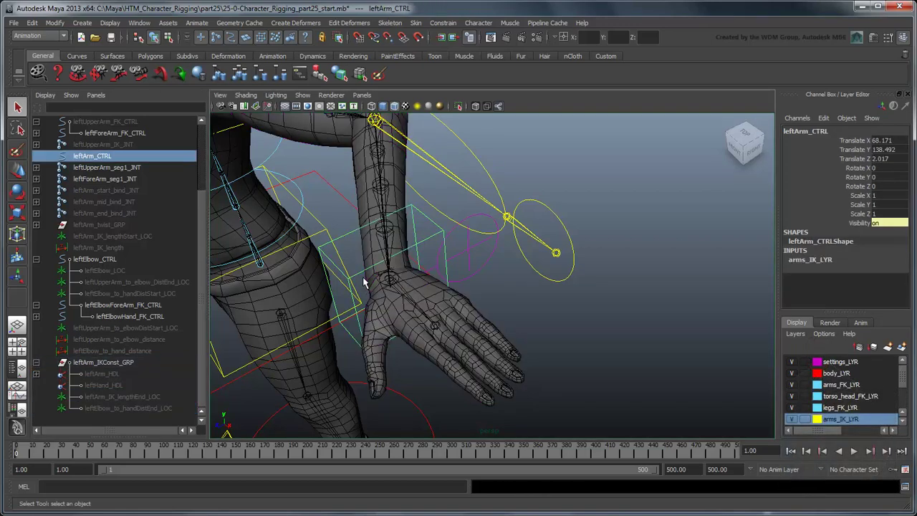
left_click(136, 362, "ctrl")
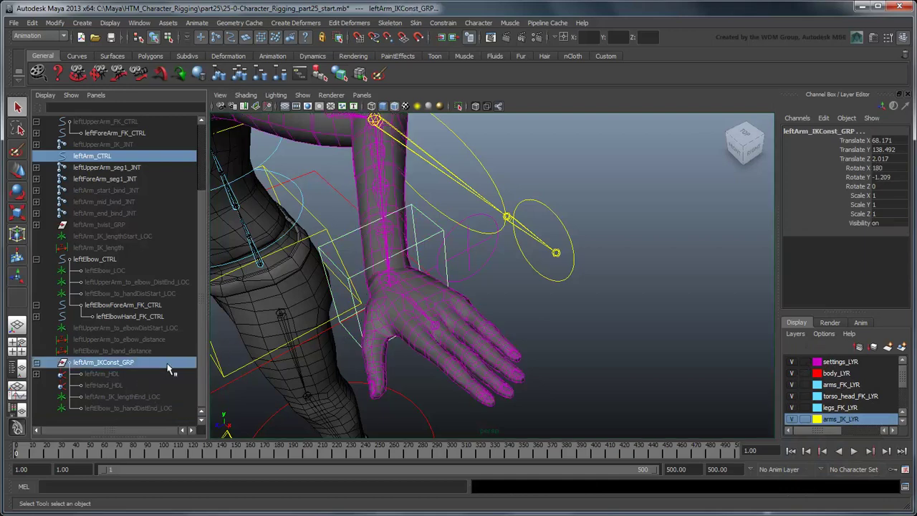
left_click(442, 22)
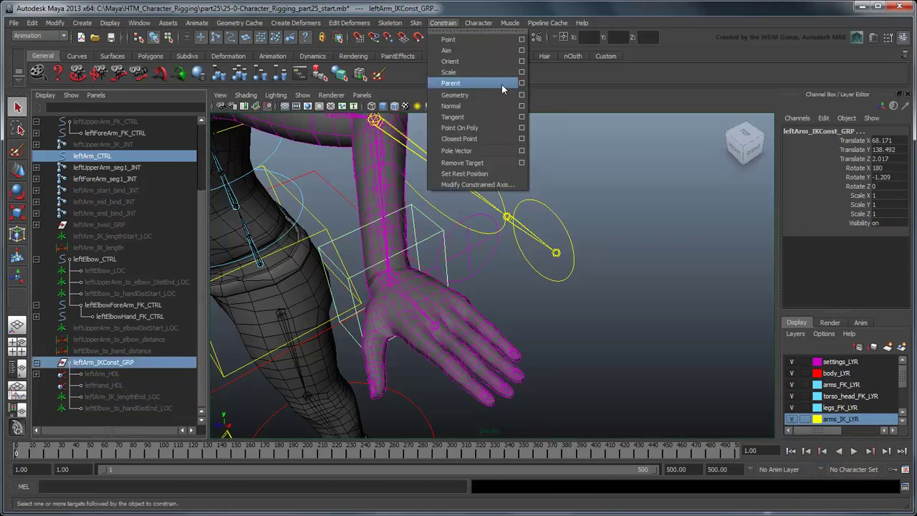
left_click(524, 84)
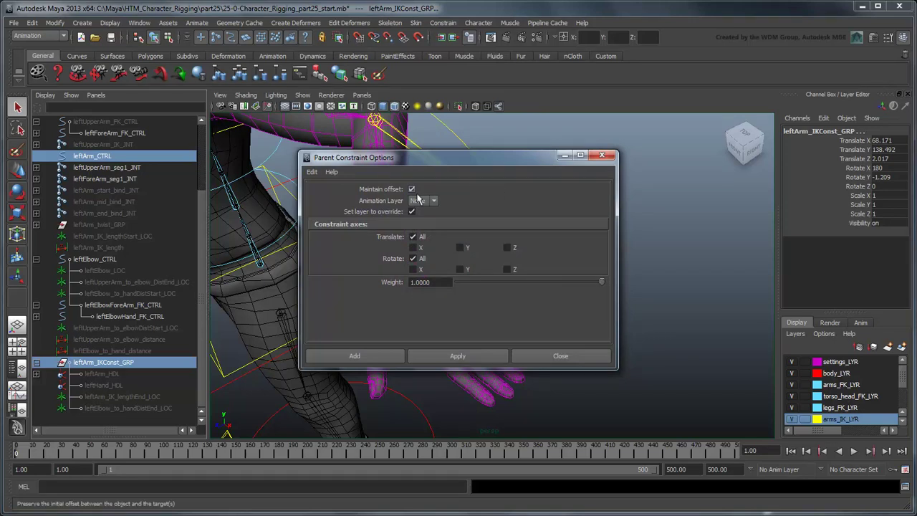
left_click(353, 356)
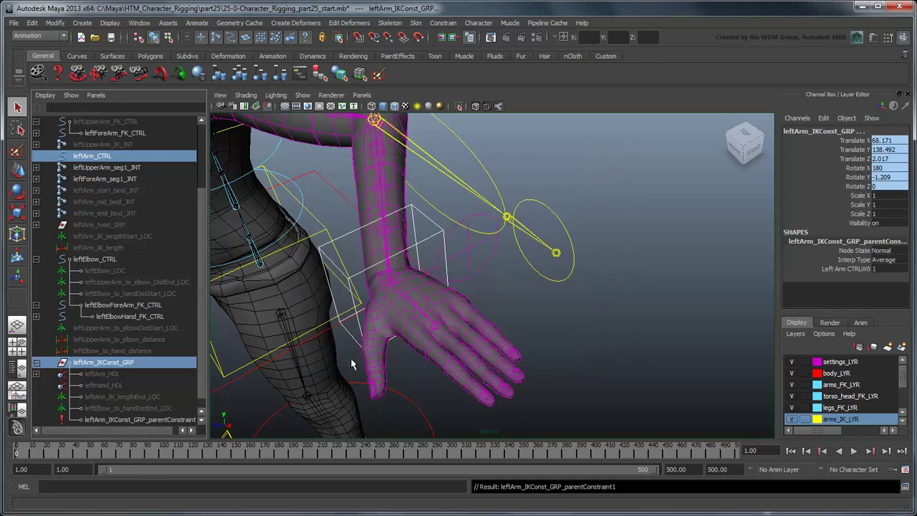
Add leftElbowHand_FK_CTRL as a second parent-constraint target without maintaining offset.
left_click(548, 215)
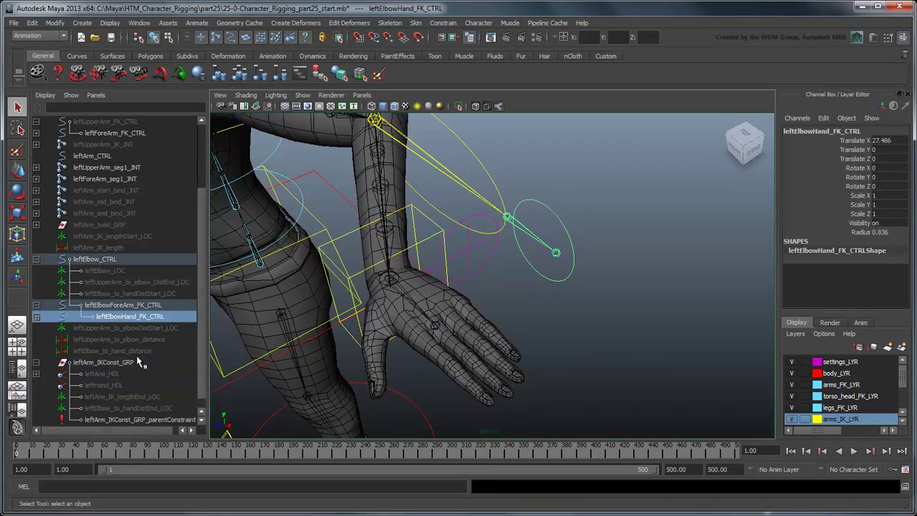
left_click(135, 362)
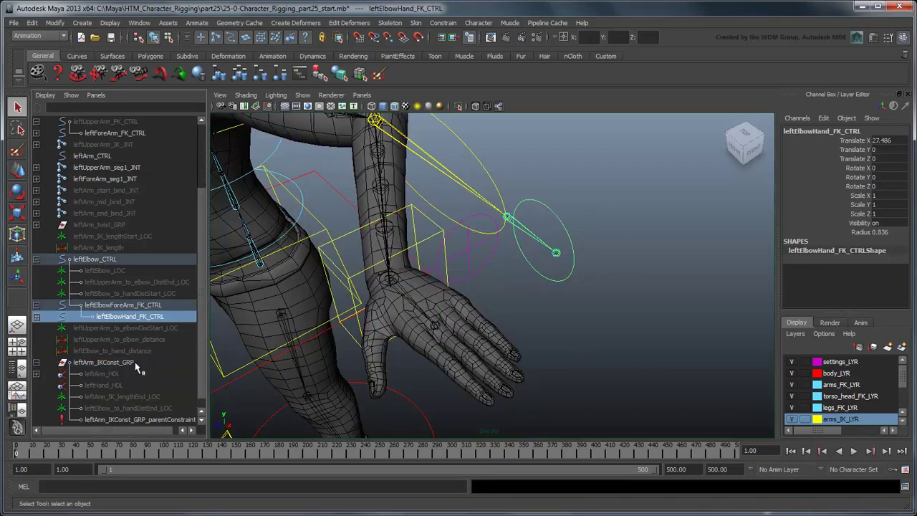
left_click(444, 23)
left_click(522, 84)
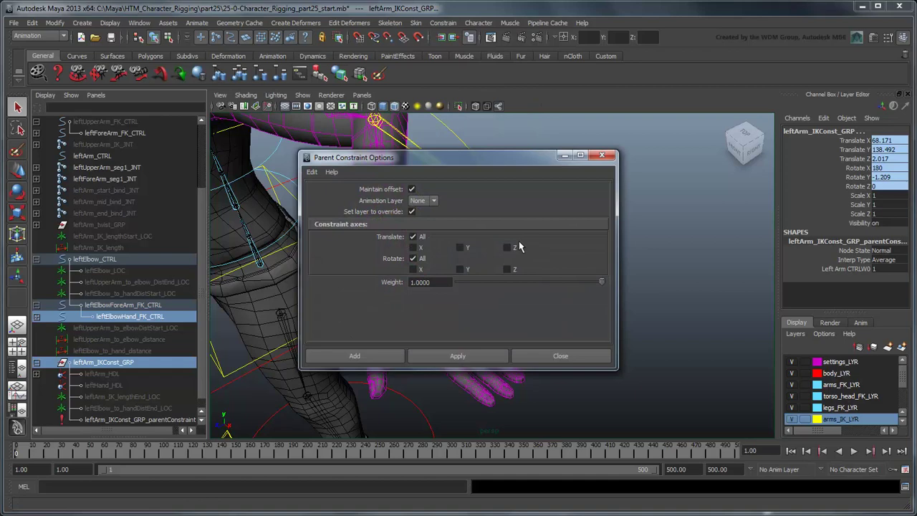
left_click(411, 189)
left_click(365, 358)
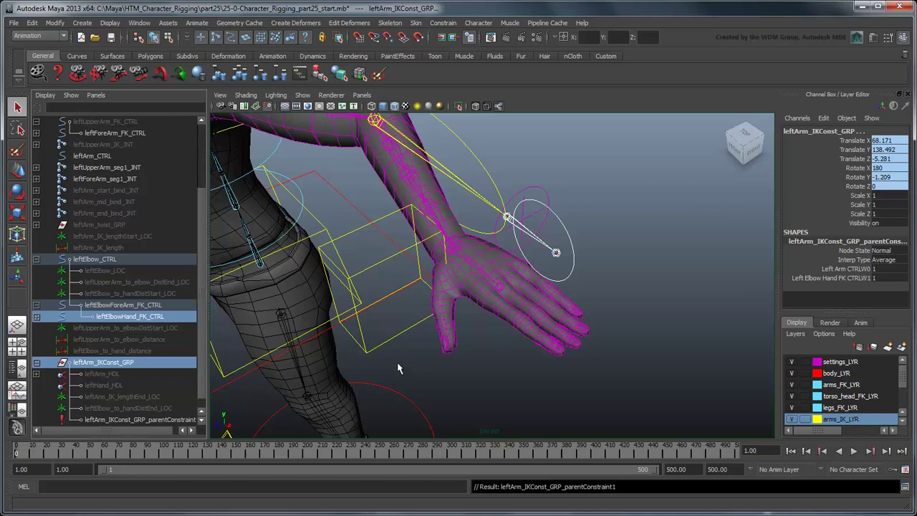
Set the Left Arm CTRLW0 weight to 0, test-rotate the FK hand control, then undo.
left_click(175, 421)
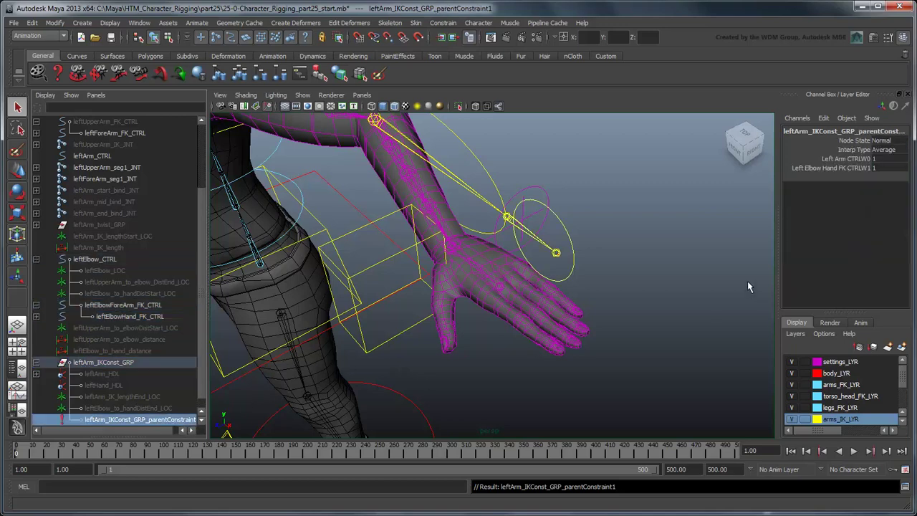
left_click(885, 160)
type("0")
key("Return")
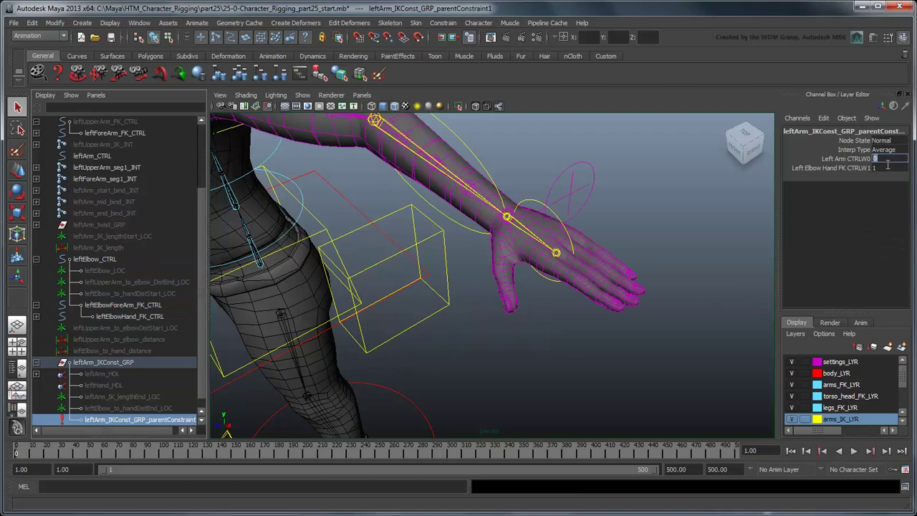
left_click(551, 222)
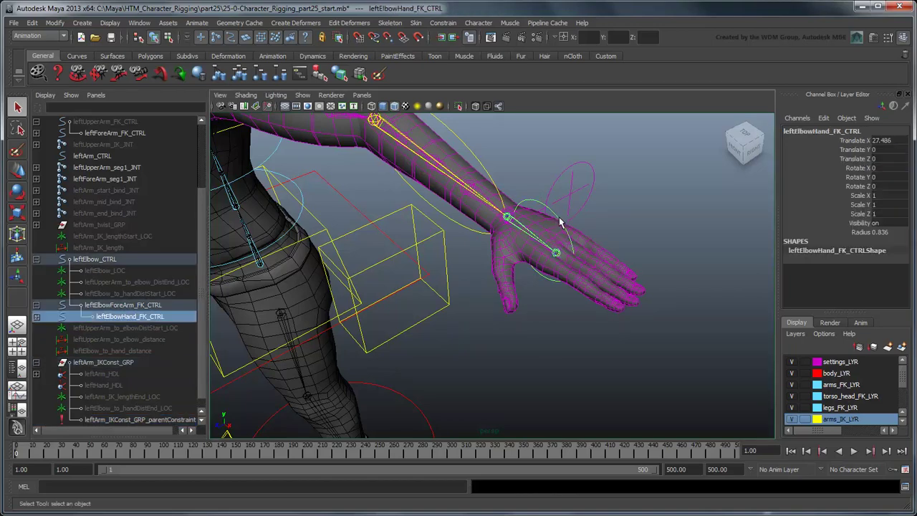
key("e")
mouse_move(533, 204)
left_mouse_down()
mouse_move(528, 256)
mouse_move(501, 264)
left_mouse_up()
key("ctrl+z")
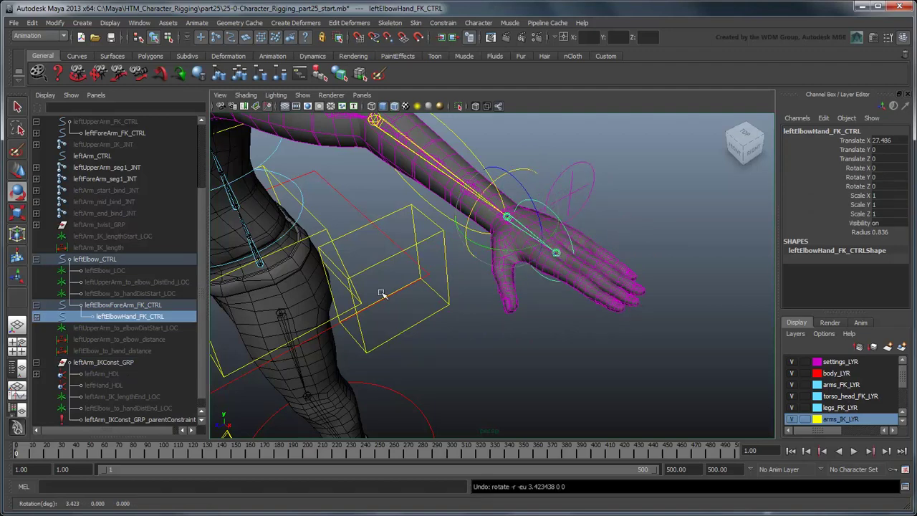
Restore the constraint weights to leftArm_CTRL 1 and FK hand 0.
left_click(164, 419)
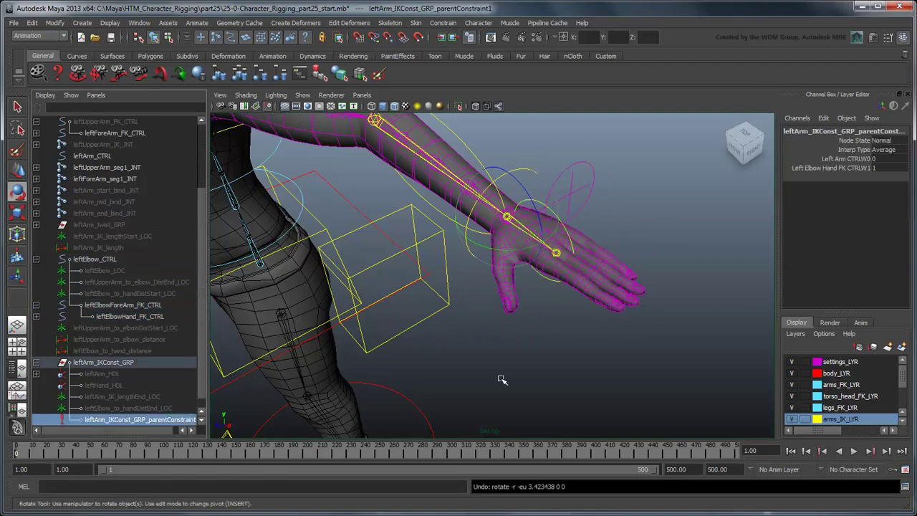
left_click(883, 160)
type("1")
left_click(885, 167)
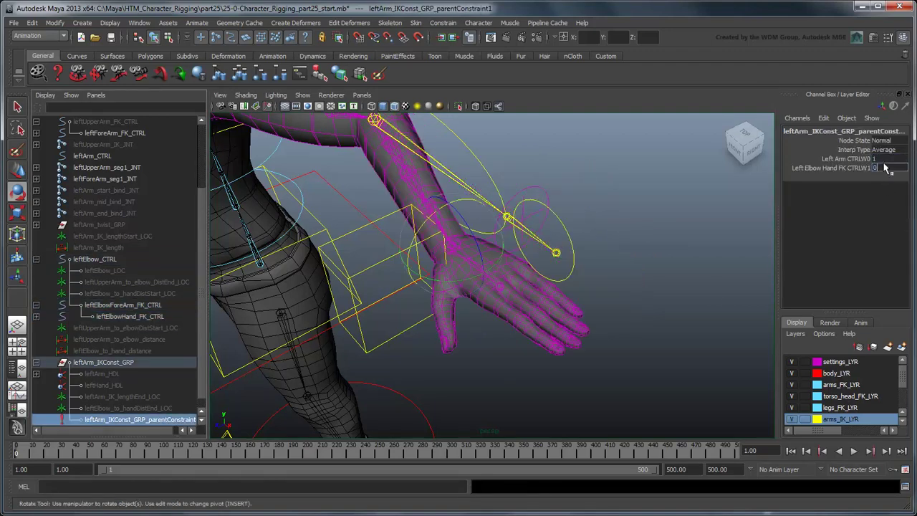
type("1")
key("Return")
key("q")
left_click(421, 384)
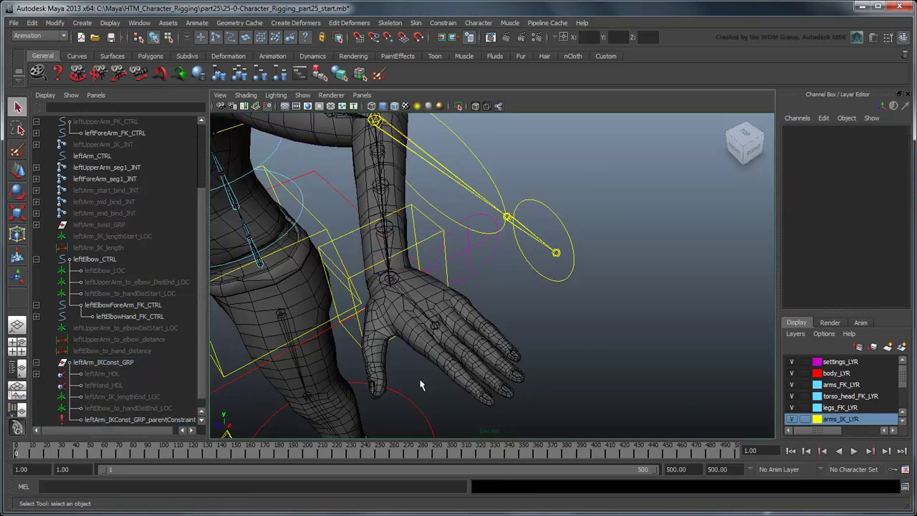
left_click_drag(420, 385, 402, 298, "alt")
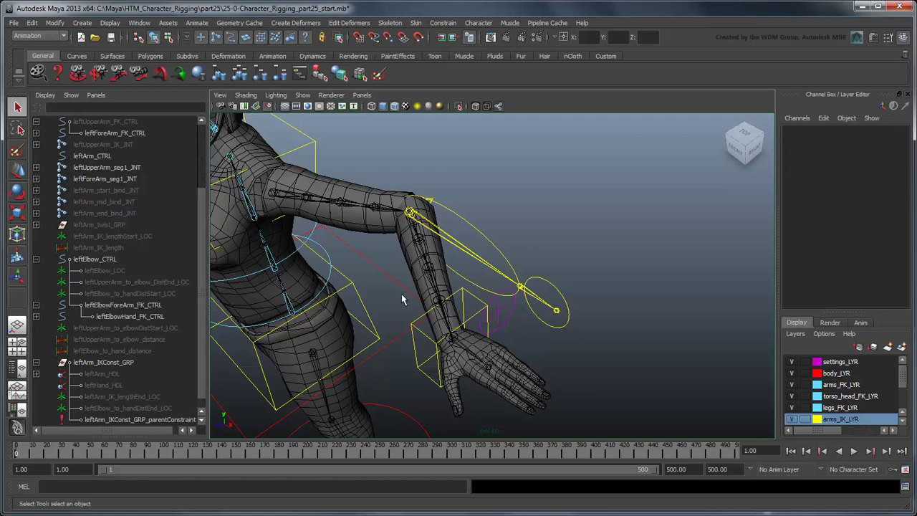
Add a float attribute FK_forearmBlend (minimum 0) to leftElbow_CTRL via Add Attribute.
left_click(119, 260)
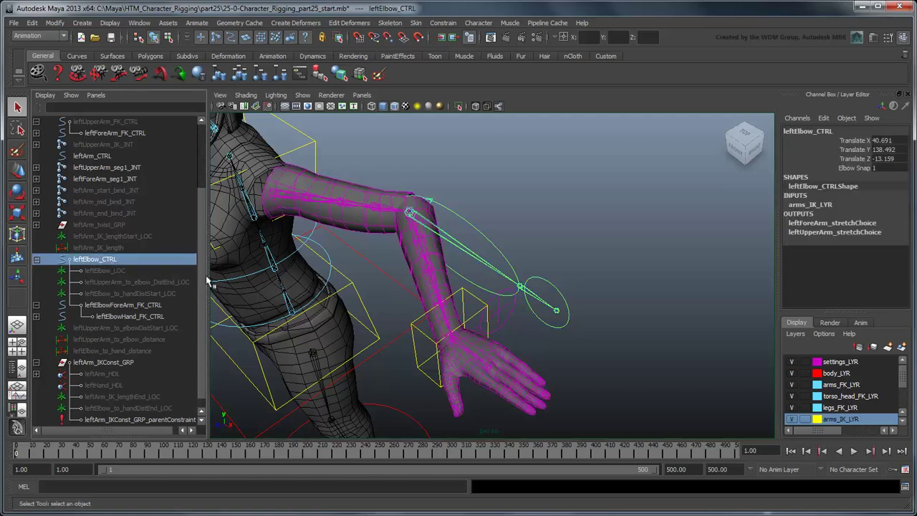
left_click(825, 119)
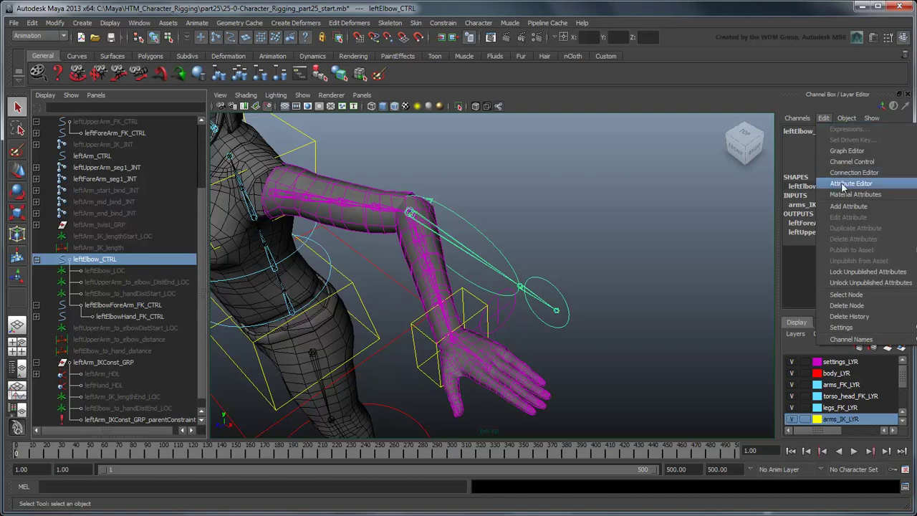
left_click(845, 206)
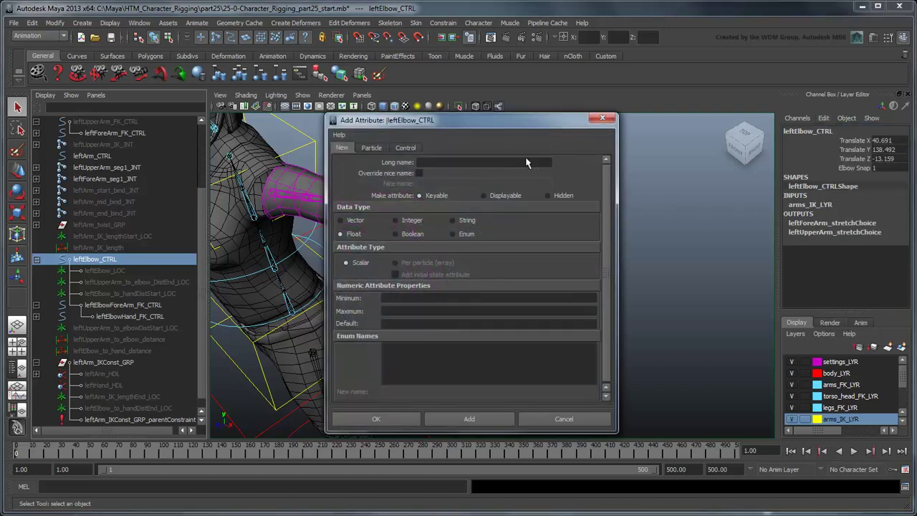
left_click(516, 164)
type("FK_forearm")
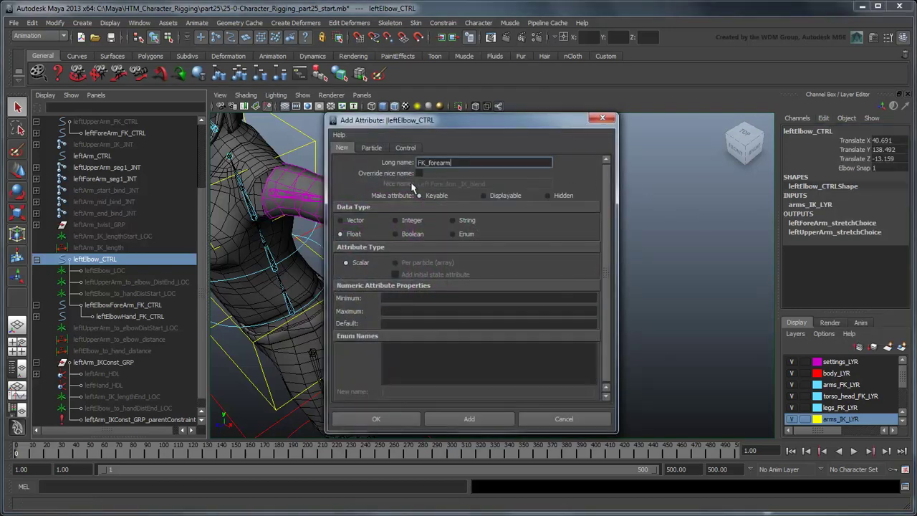
type("Blend")
left_click(410, 299)
type("0")
key("Tab")
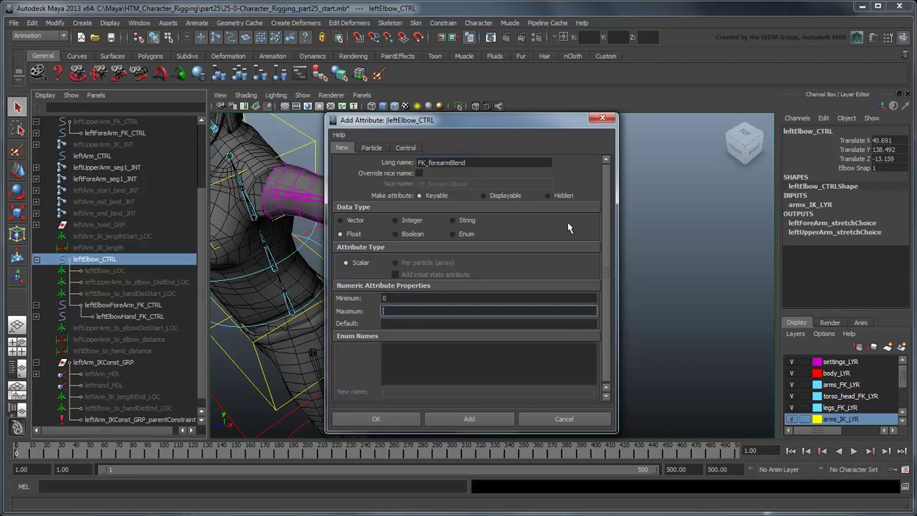
type("1")
left_click(408, 420)
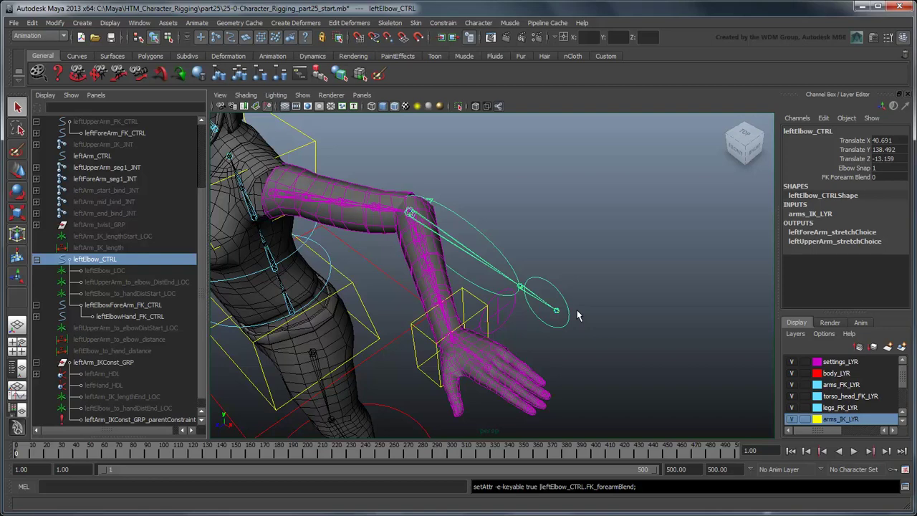
Set driven keys from FK Forearm Blend to both constraint weights at blend 0.
left_click(197, 22)
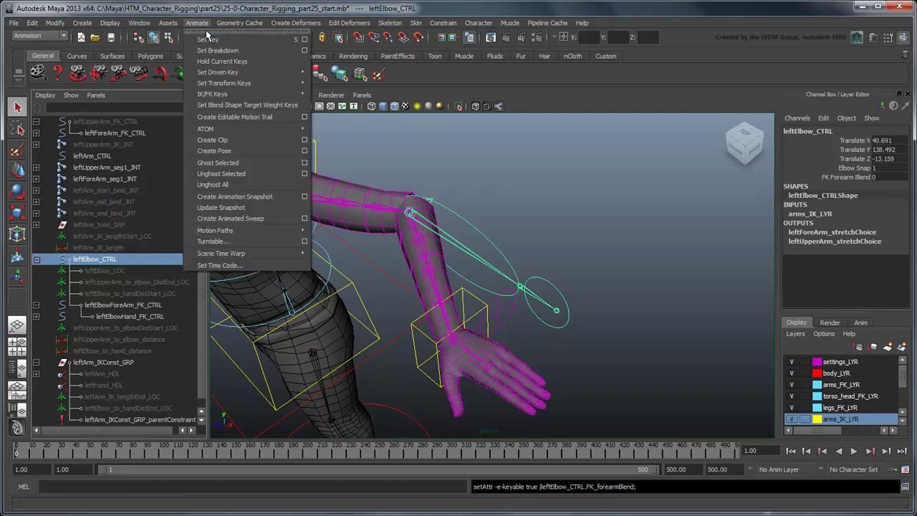
mouse_move(217, 72)
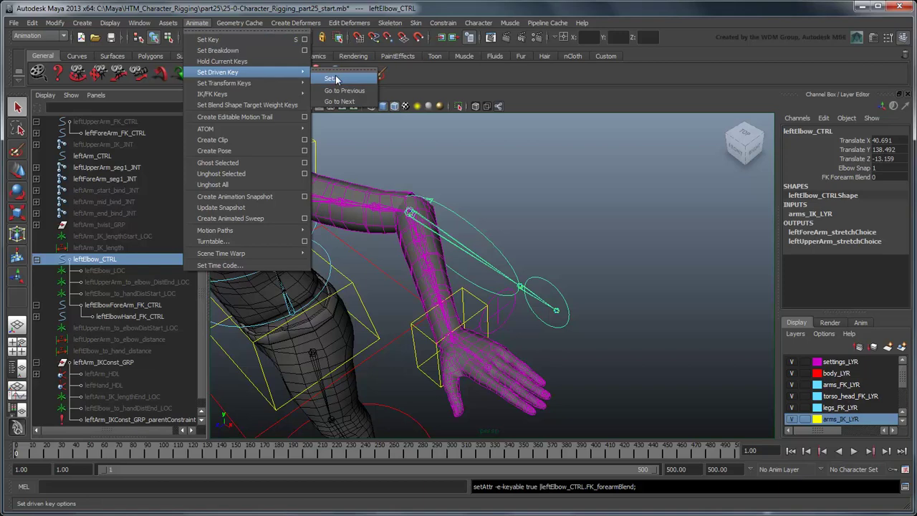
left_click(346, 80)
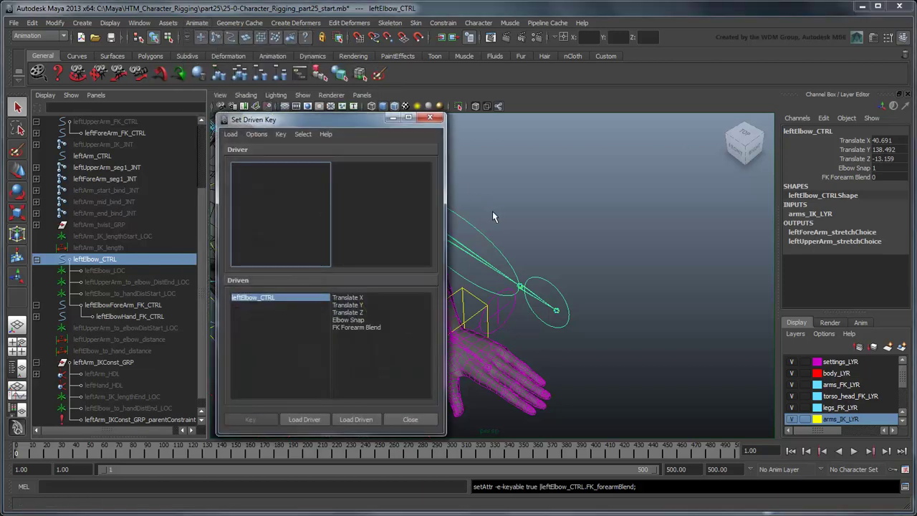
left_click(321, 422)
left_click(181, 420)
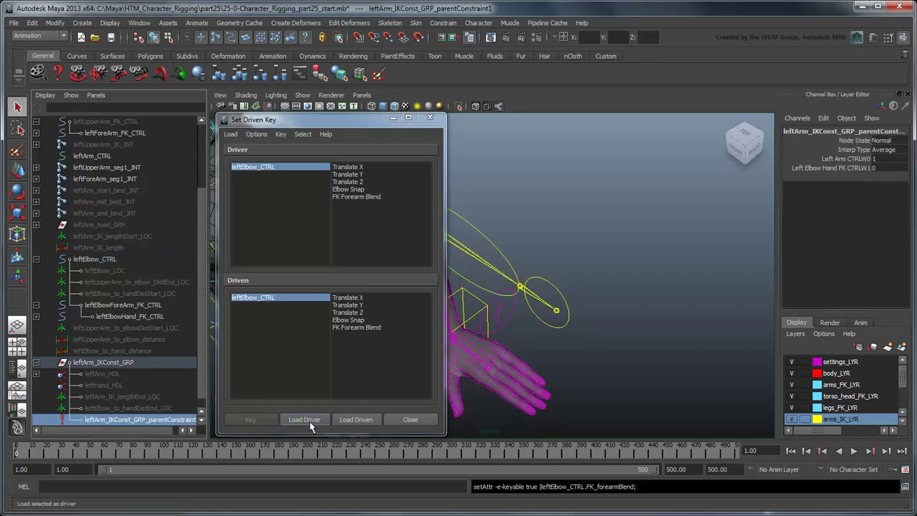
left_click(354, 420)
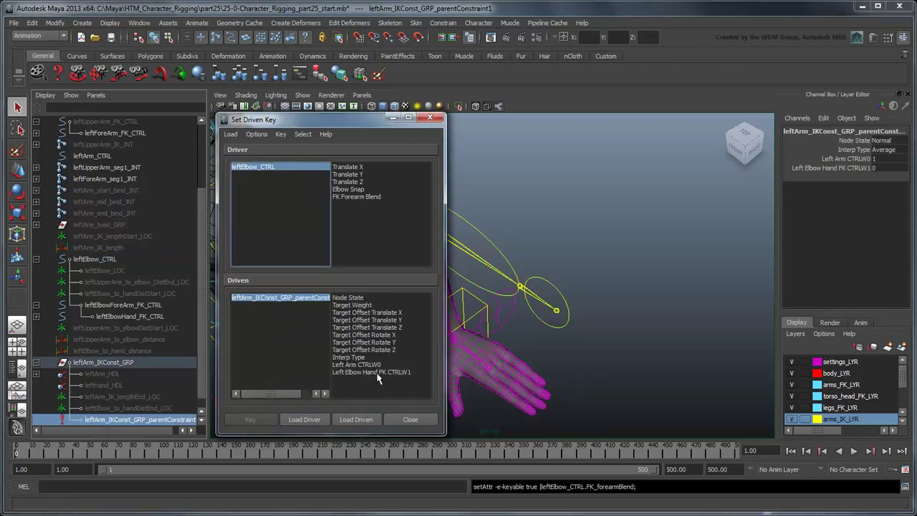
left_click(367, 198)
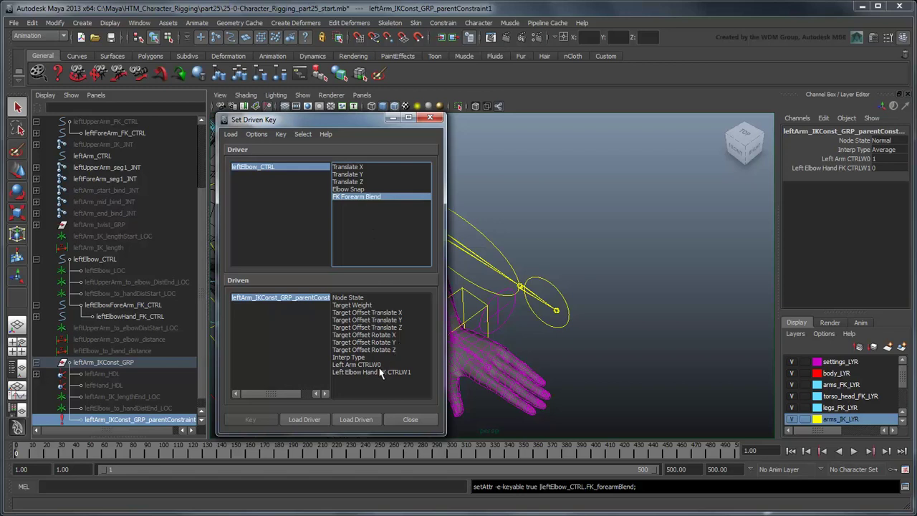
left_click_drag(372, 365, 380, 373)
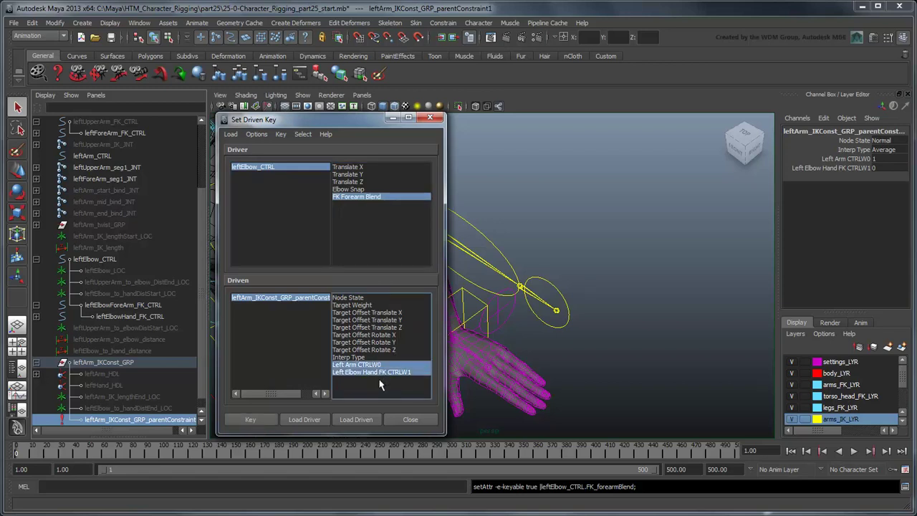
left_click(260, 425)
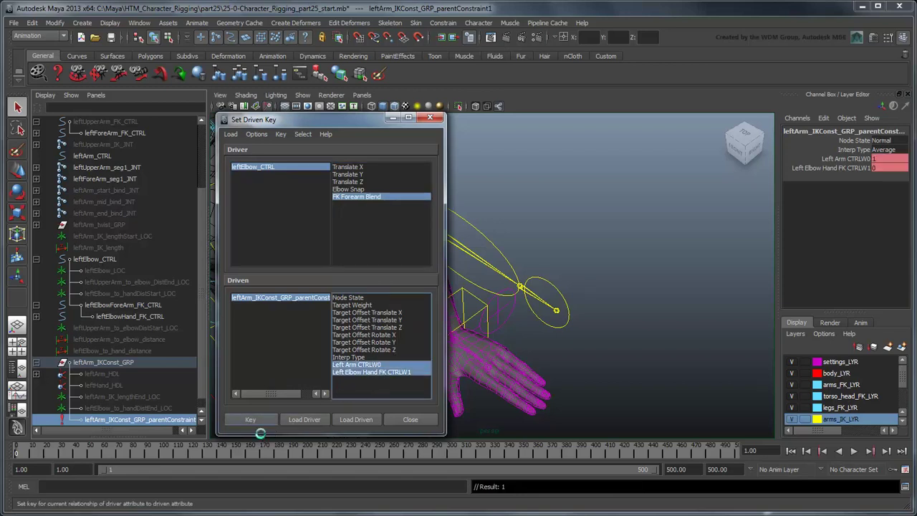
At full blend, key the constraint weights to IK 0 and FK 1.
left_click(280, 176)
left_click(891, 180)
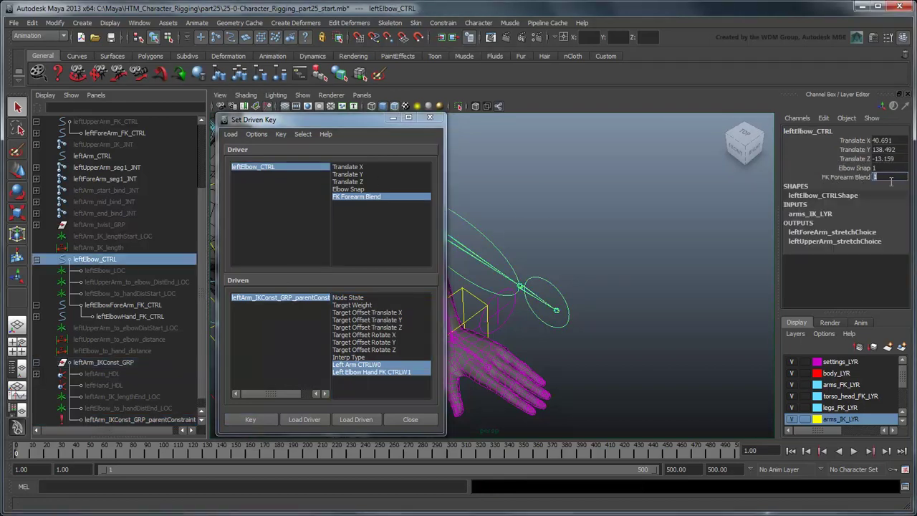
left_click(325, 300)
left_click(898, 159)
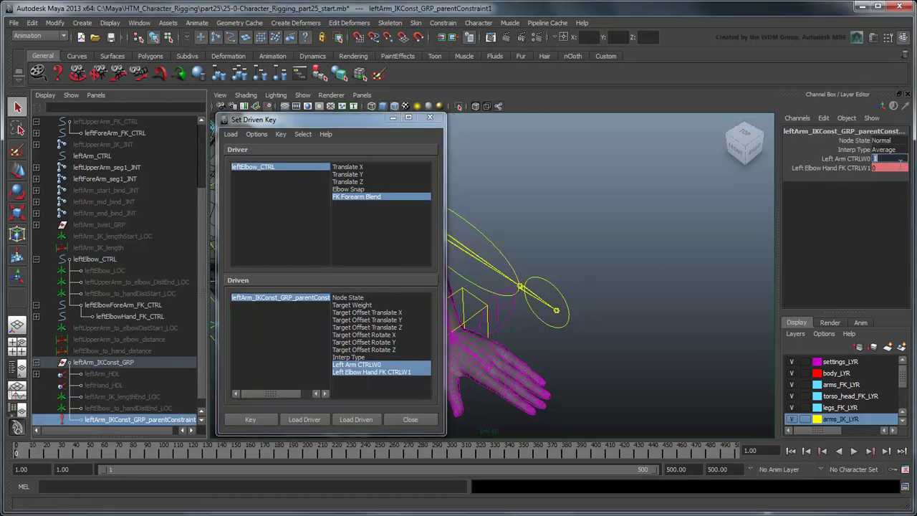
type("0")
key("Tab")
type("1")
key("Return")
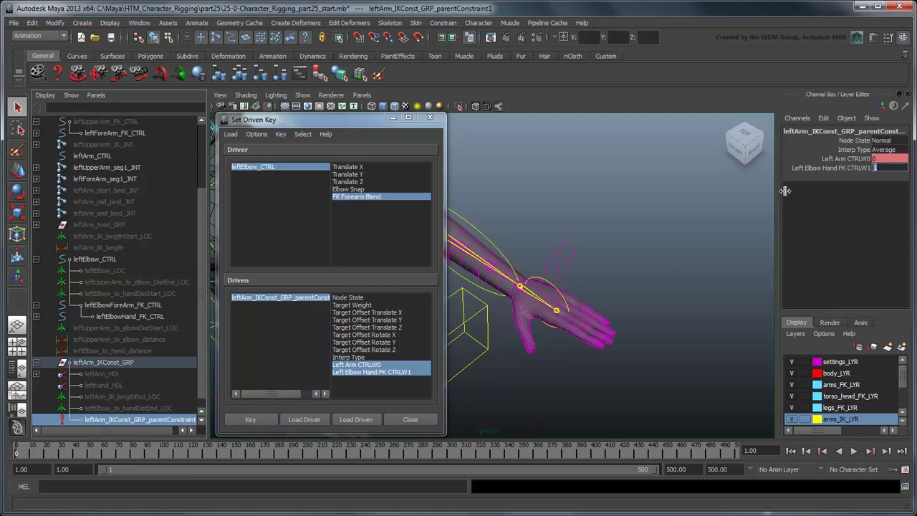
left_click(259, 423)
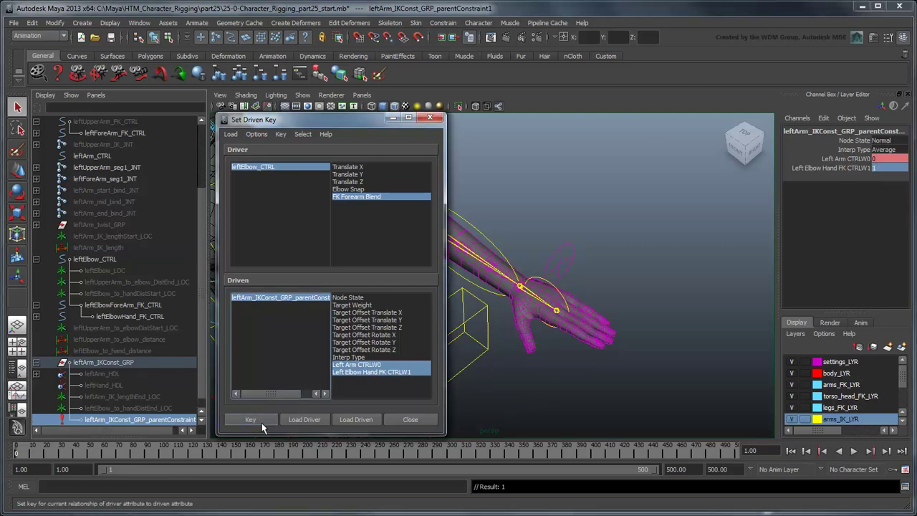
left_click(410, 419)
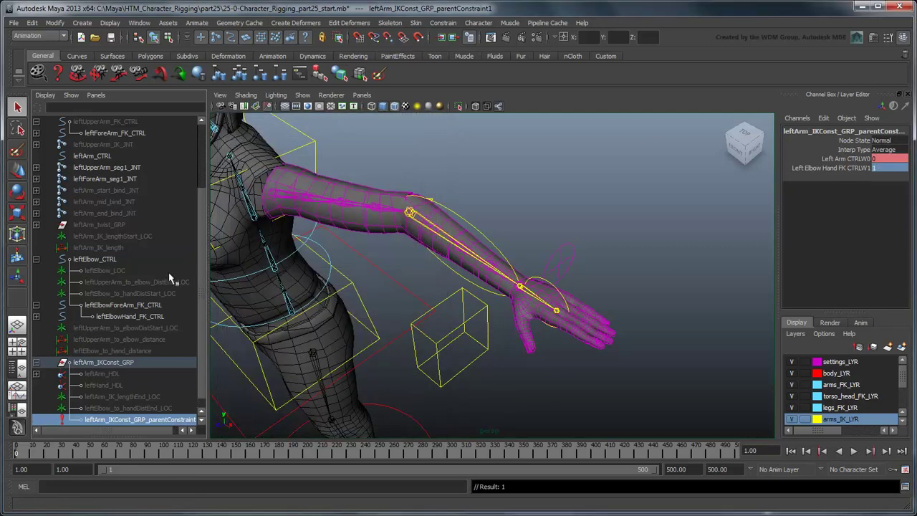
Drag FK Forearm Blend on leftElbow_CTRL to test the IK/FK arm switch.
left_click(126, 266)
left_click(852, 177)
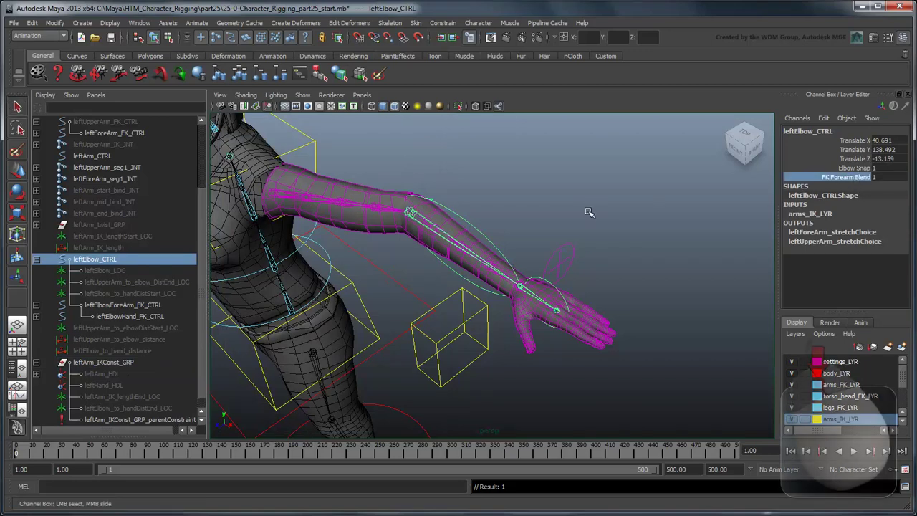
mouse_move(573, 201)
middle_mouse_down()
mouse_move(604, 203)
mouse_move(586, 206)
middle_mouse_up()
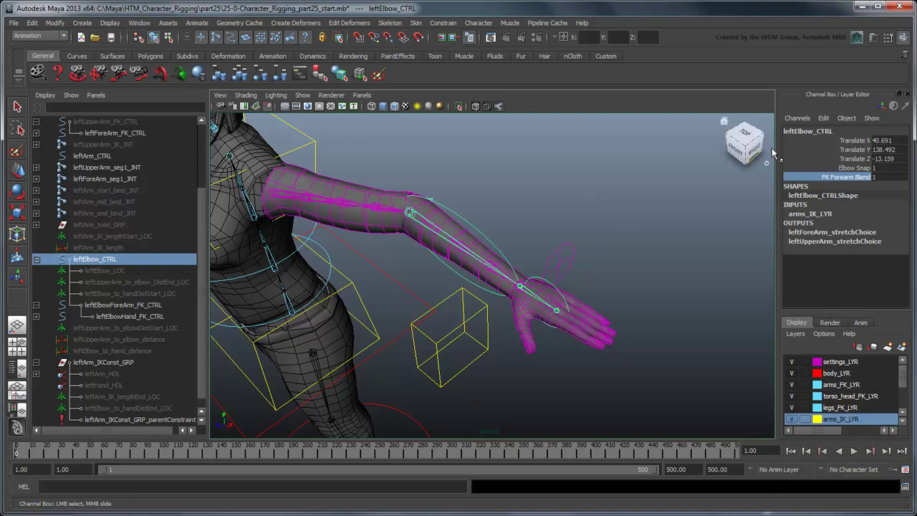
Add a Boolean attribute forearm_FK_visibility to leftElbow_CTRL.
left_click(824, 120)
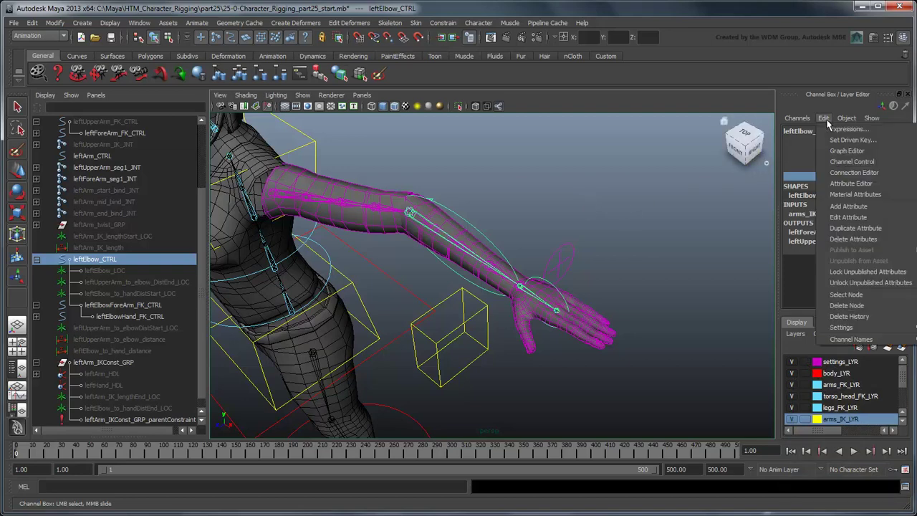
left_click(847, 206)
left_click(475, 165)
type("forearm_FK_visibility")
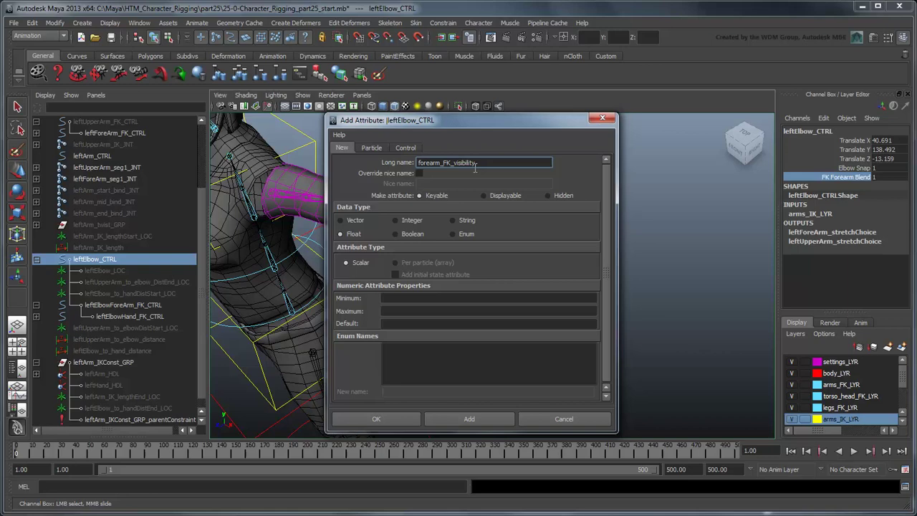
left_click(414, 235)
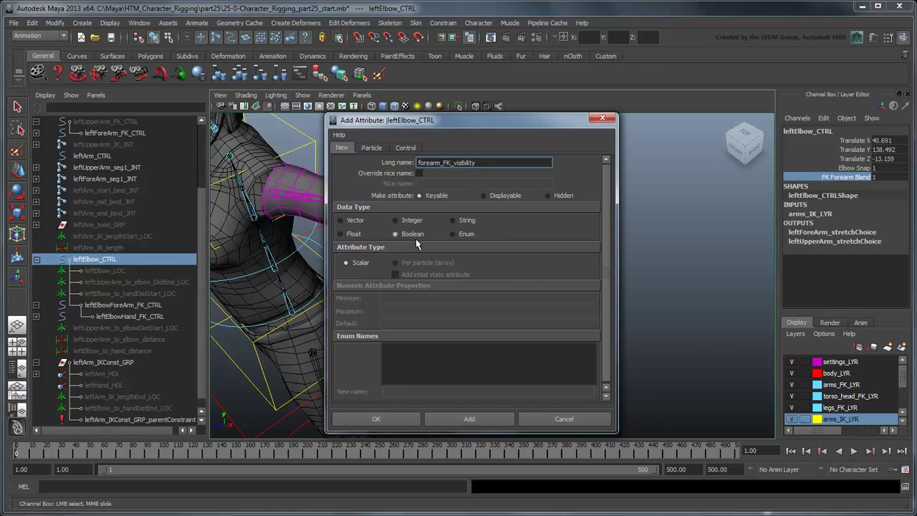
left_click(409, 418)
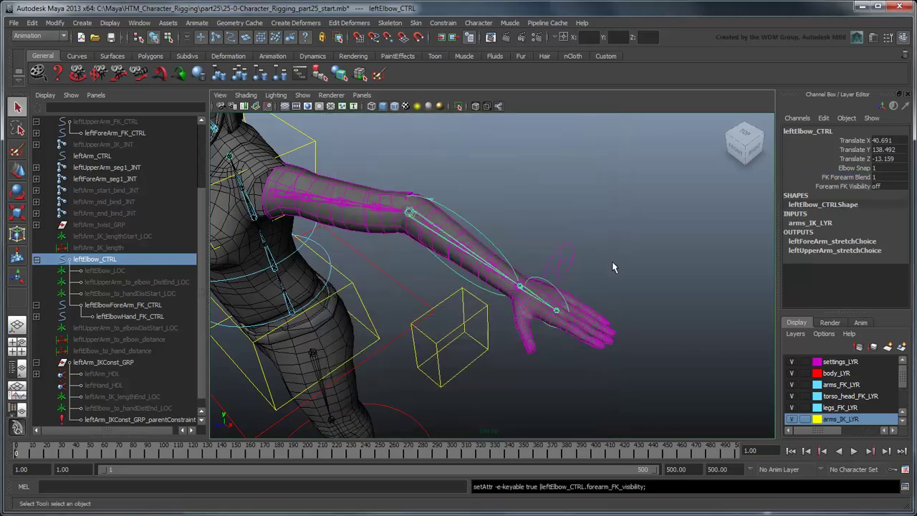
Connect leftElbow_CTRL.forearm_FK_visibility to leftElbowForeArm_FK_CTRL.visibility in the Connection Editor.
left_click(139, 22)
mouse_move(160, 39)
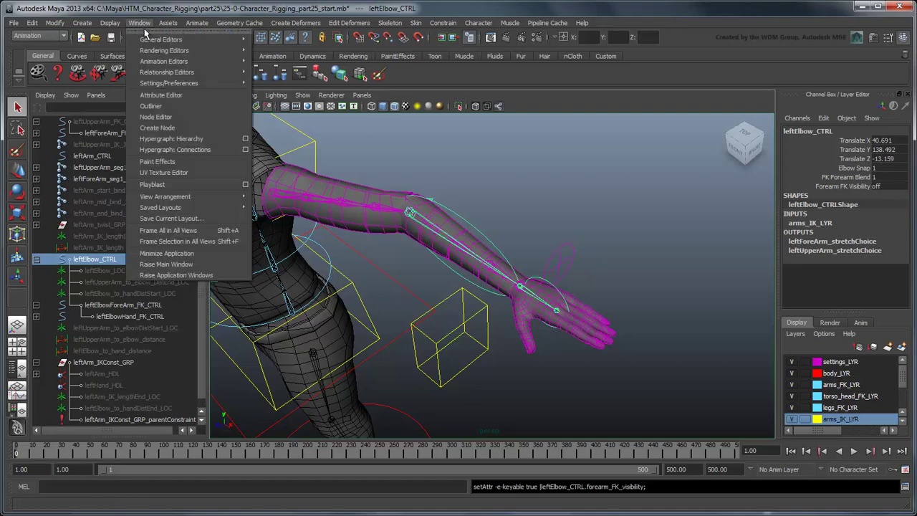
left_click(292, 68)
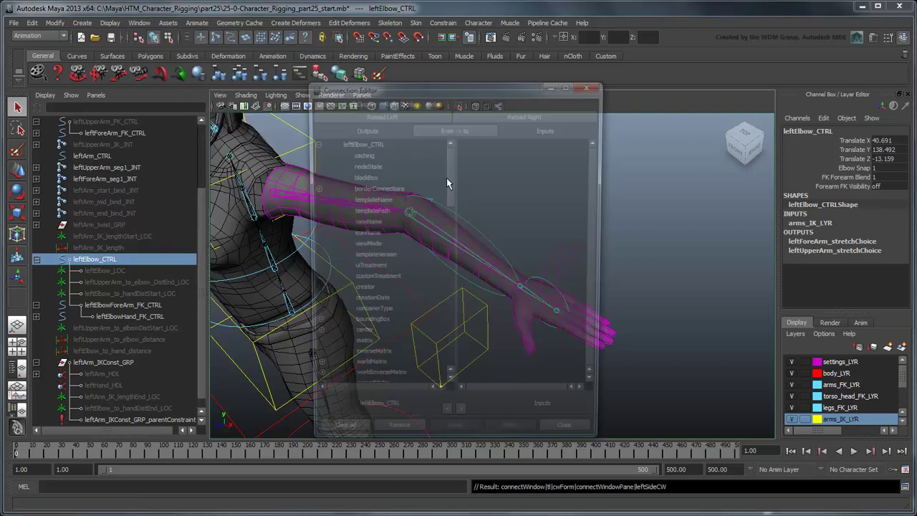
left_click_drag(459, 179, 453, 359)
left_click(378, 382)
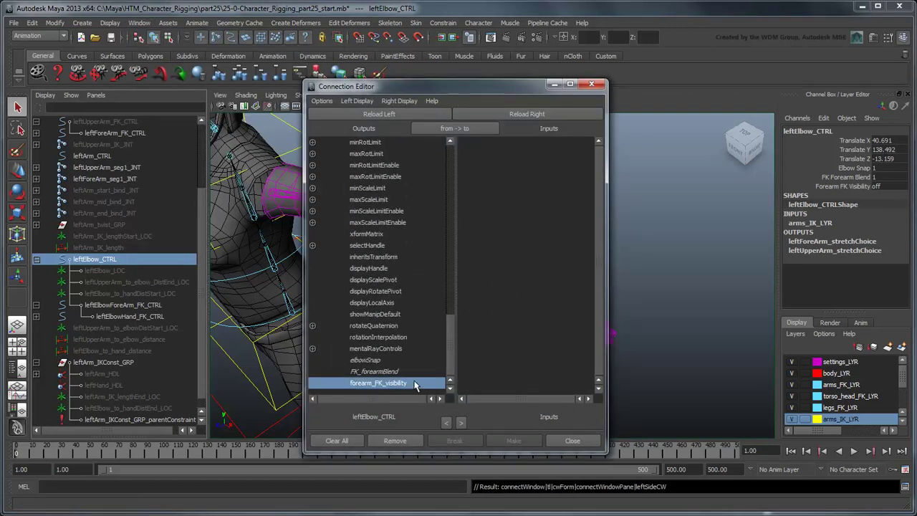
left_click(136, 306)
left_click(527, 114)
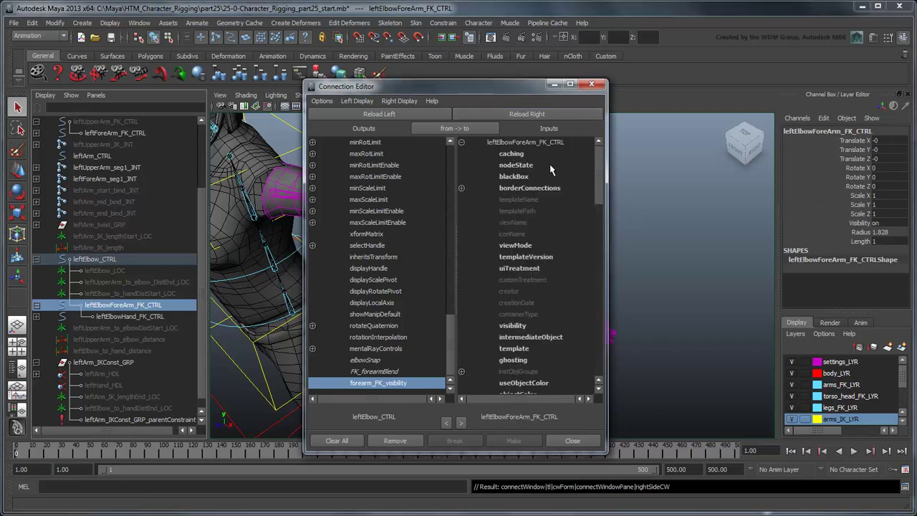
left_click(515, 326)
left_click(572, 439)
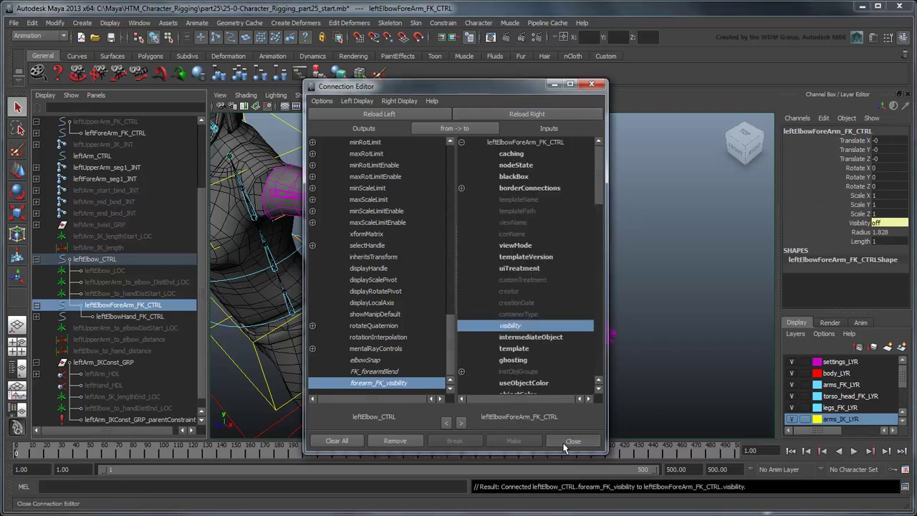
Set Forearm FK Visibility to 1 to test the connection.
double_click(876, 186)
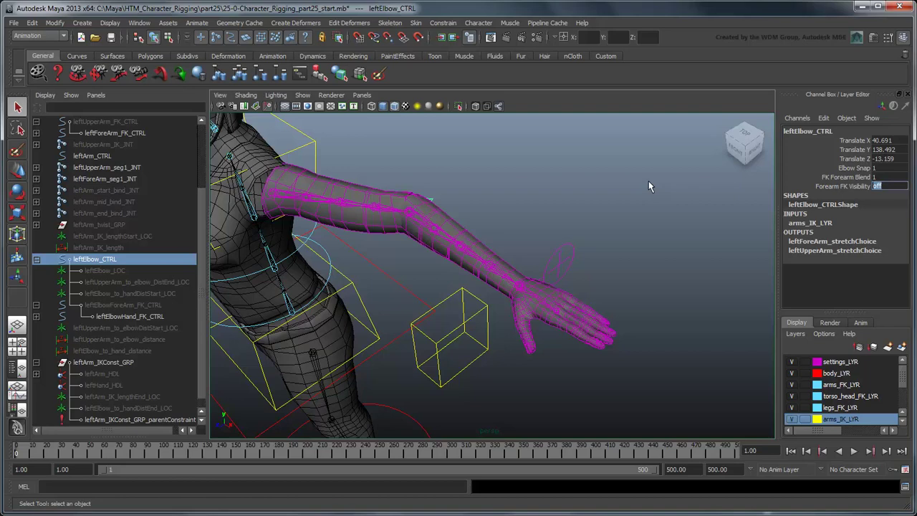
type("1")
key("Return")
key("Return")
type("1")
key("Return")
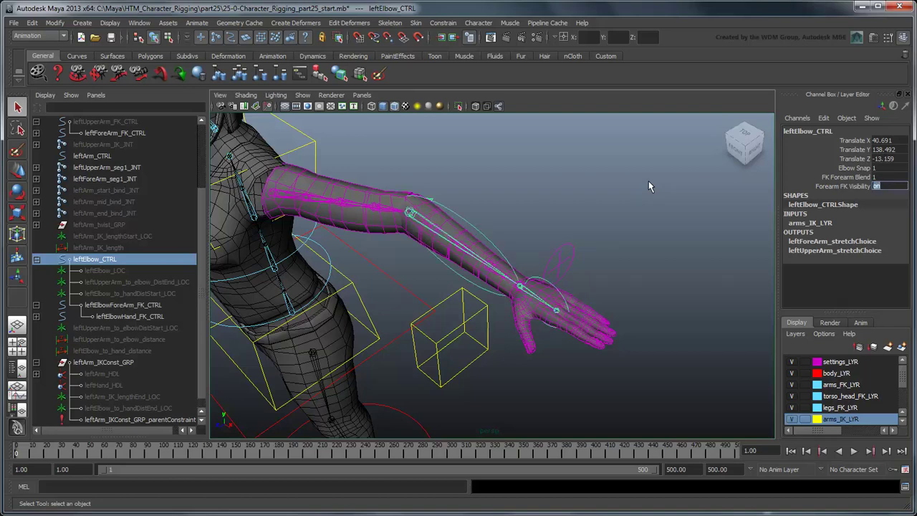
Key Forearm FK Visibility on at FK Forearm Blend 0.001 in Set Driven Key.
left_click(196, 22)
mouse_move(217, 72)
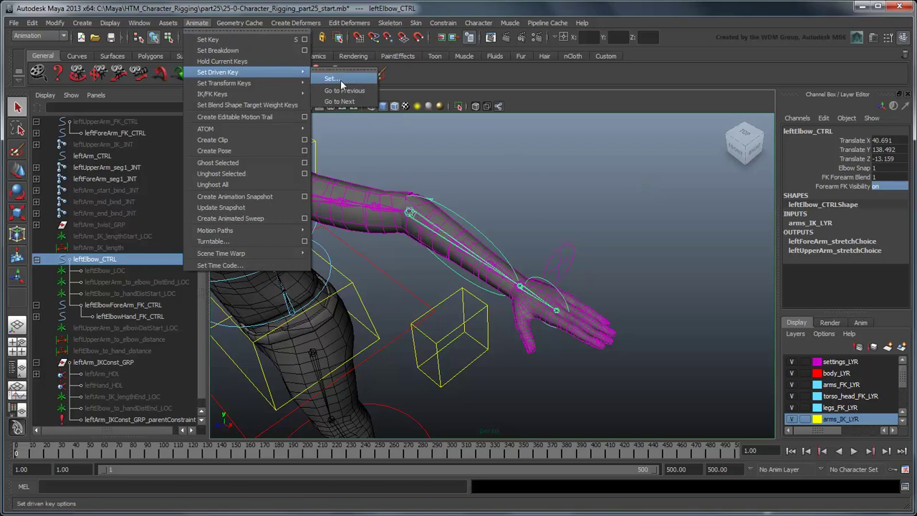
left_click(331, 79)
left_click(306, 419)
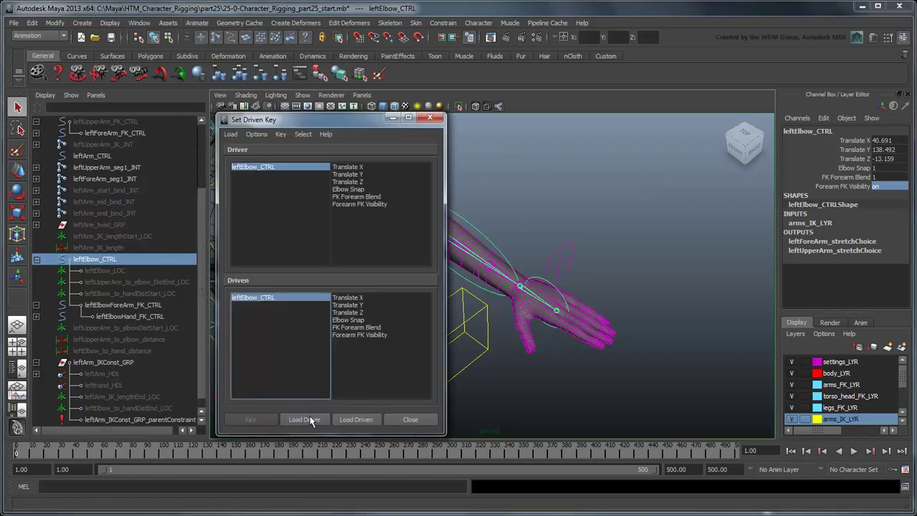
left_click(362, 196)
type("0.001")
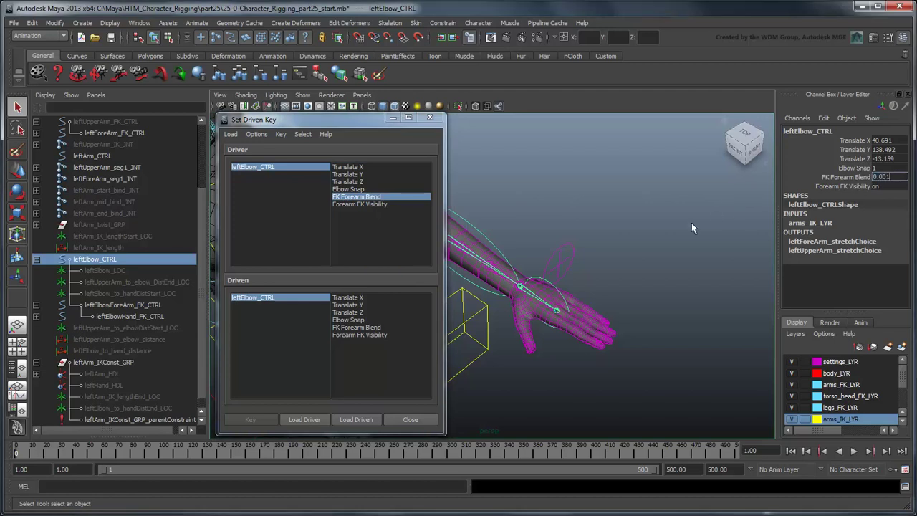
key("Return")
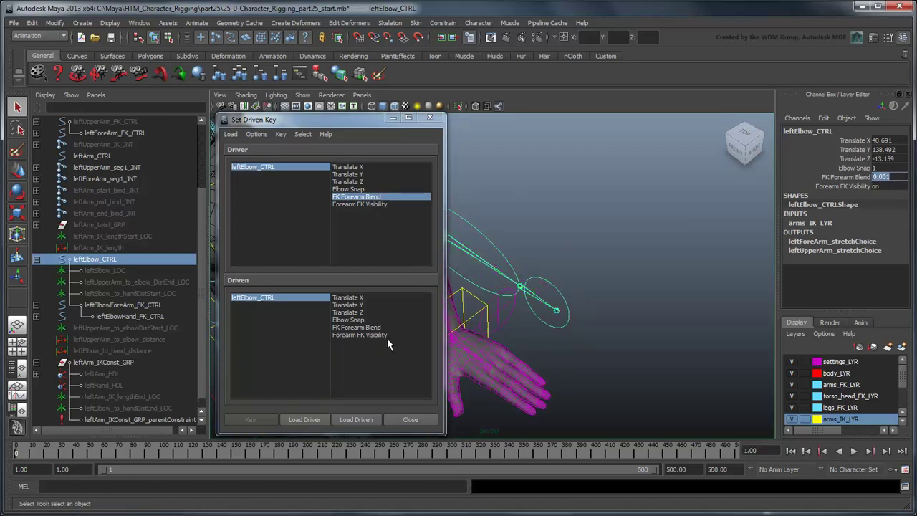
left_click(387, 335)
left_click(250, 419)
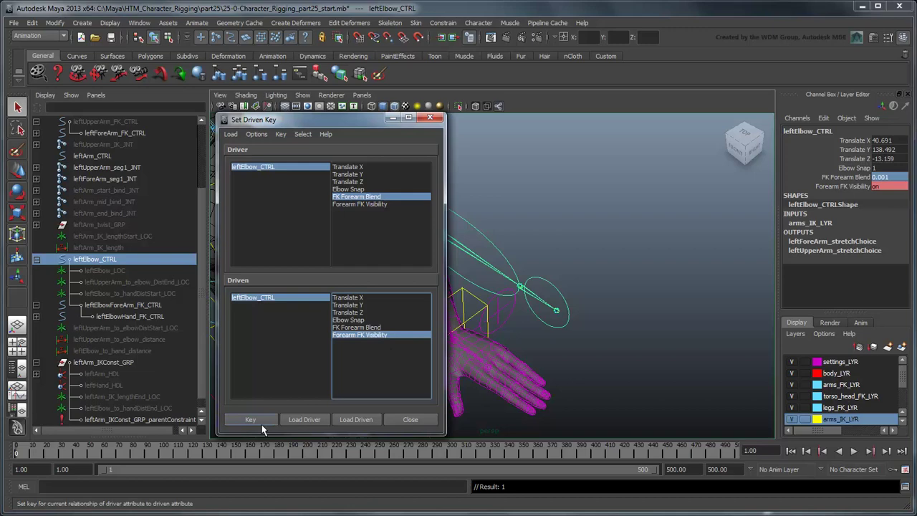
Key Forearm FK Visibility off at FK Forearm Blend 0, then test the blend.
left_click(888, 176)
type("0")
key("Tab")
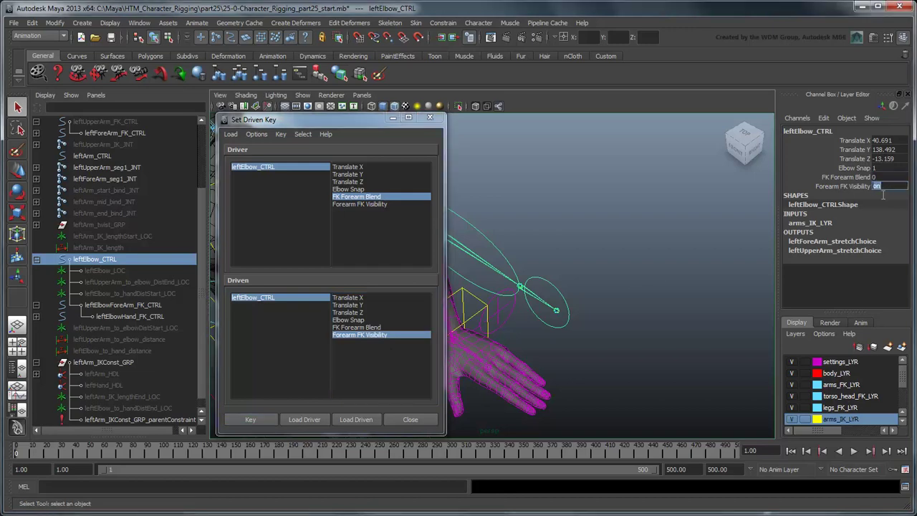
type("off")
key("Return")
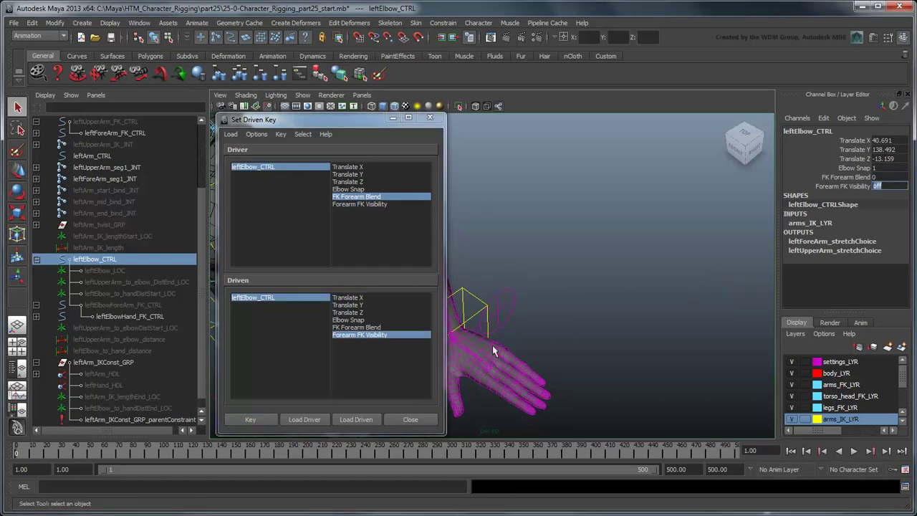
left_click(250, 419)
left_click(409, 419)
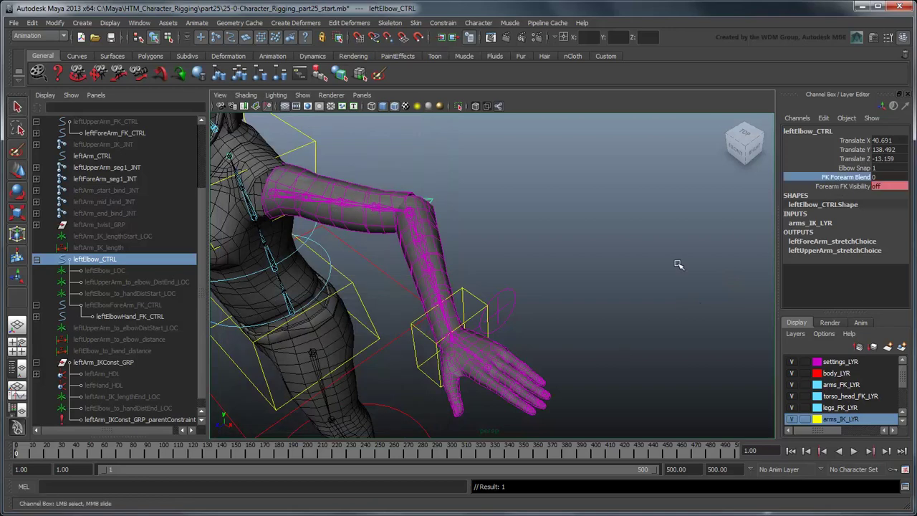
mouse_move(679, 265)
middle_mouse_down()
mouse_move(621, 285)
mouse_move(649, 275)
middle_mouse_up()
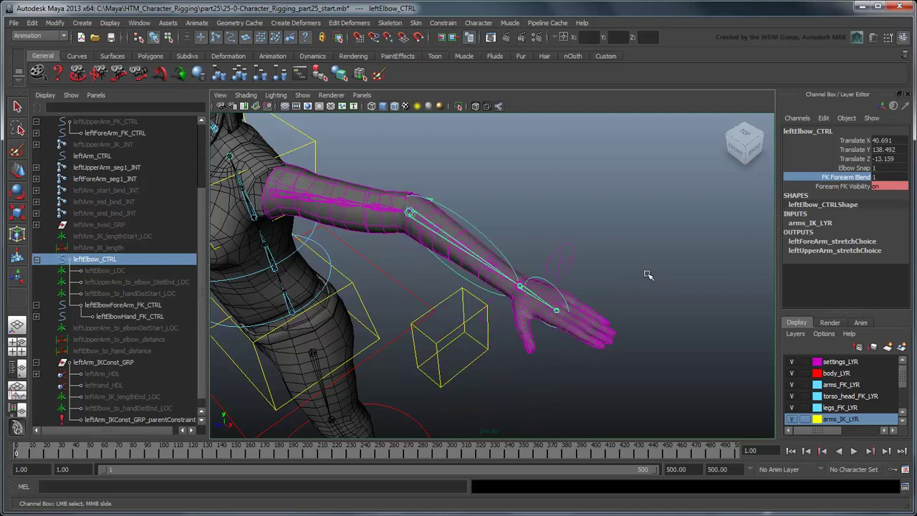
Group leftArm_CTRL with Ctrl+G and rename the group leftArm_IK_vis_GRP.
left_click(619, 299)
left_click(482, 371)
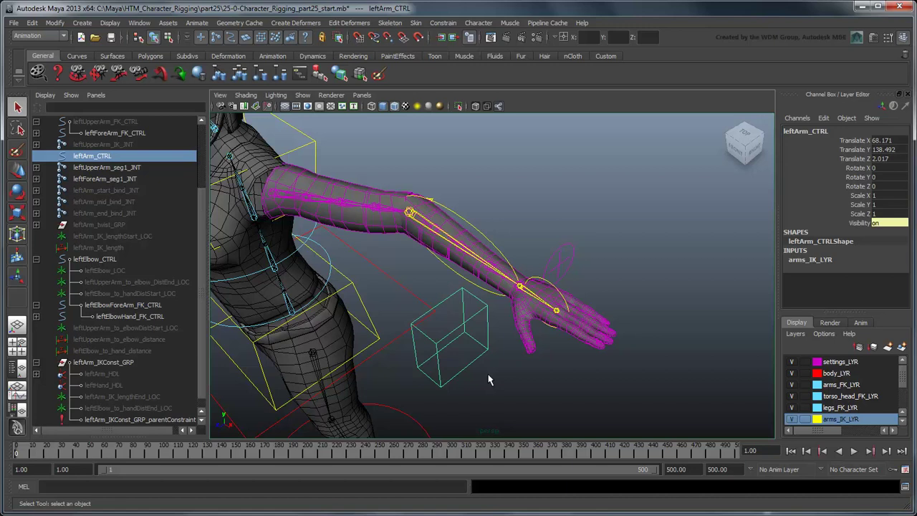
key("ctrl+g")
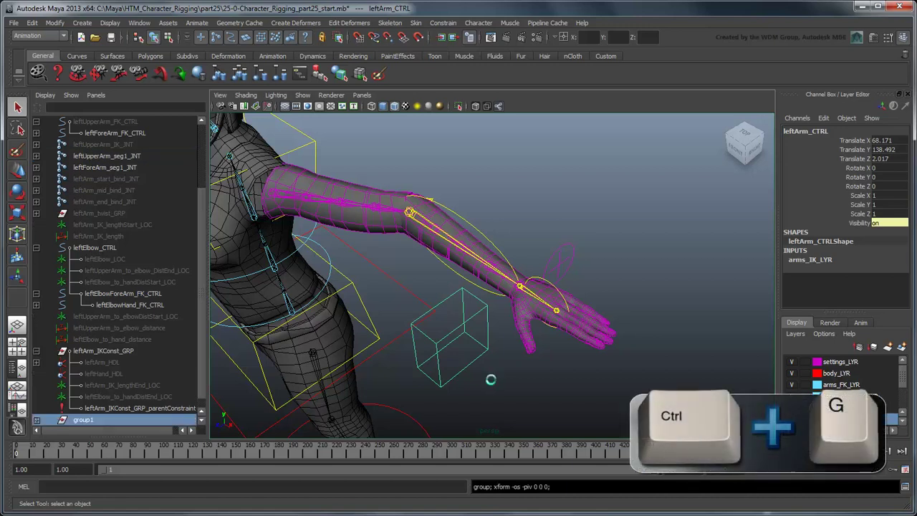
double_click(143, 407)
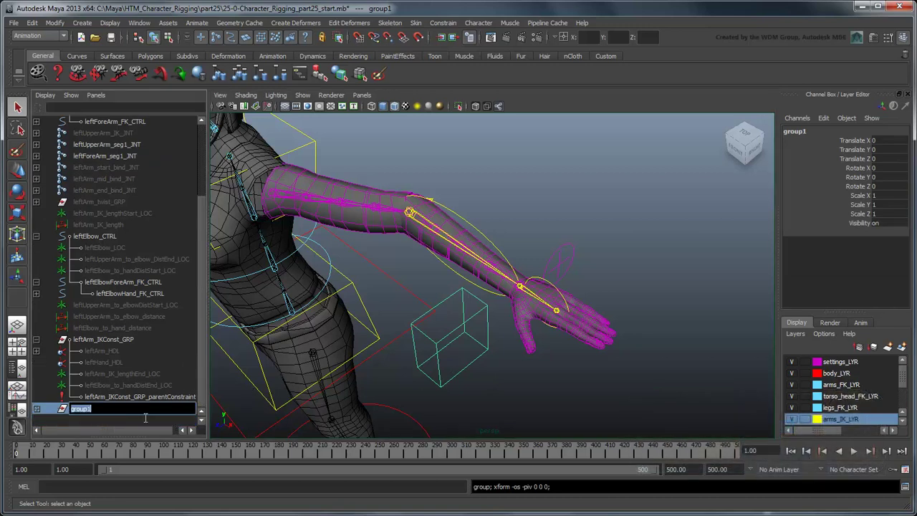
type("leftArm_CTRL_vis_GRP")
key("Return")
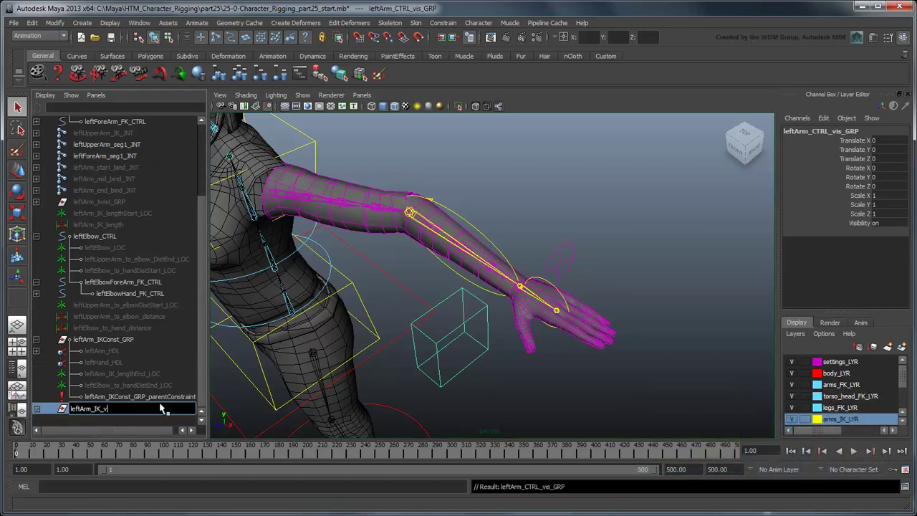
key("Return")
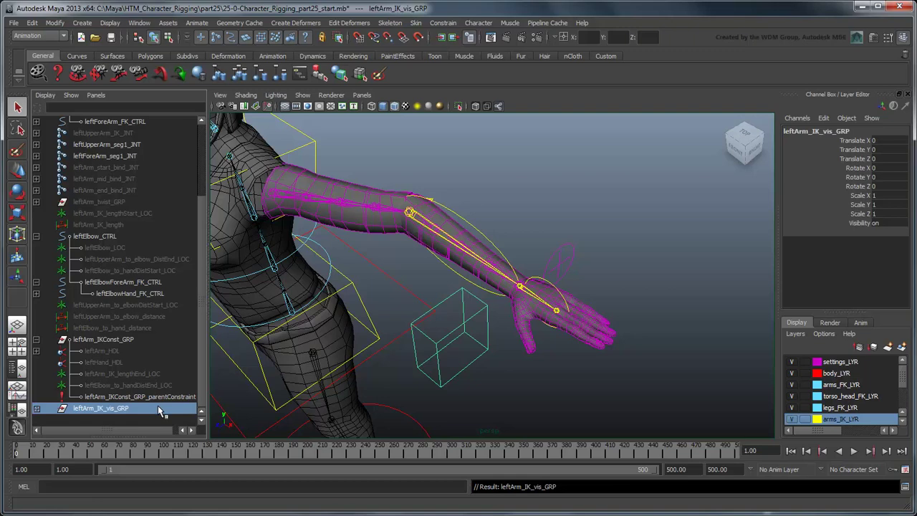
left_click(36, 408)
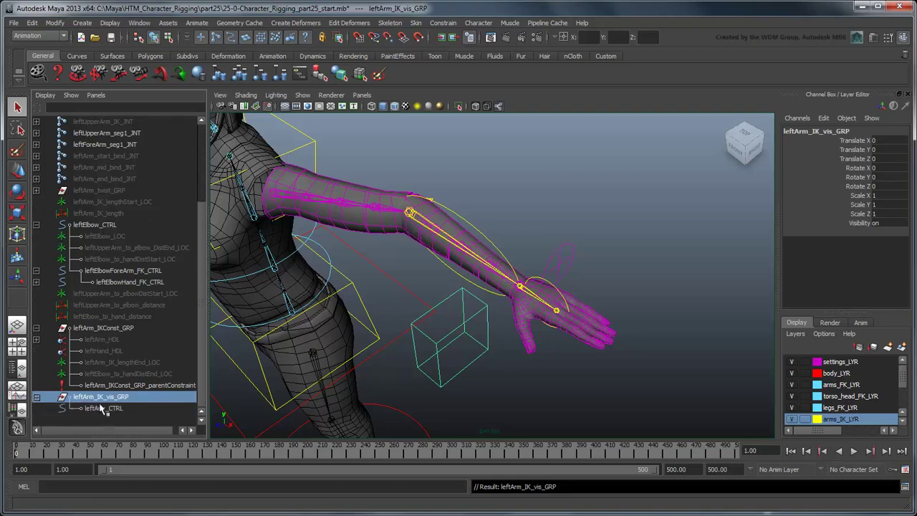
left_click(100, 408, "shift")
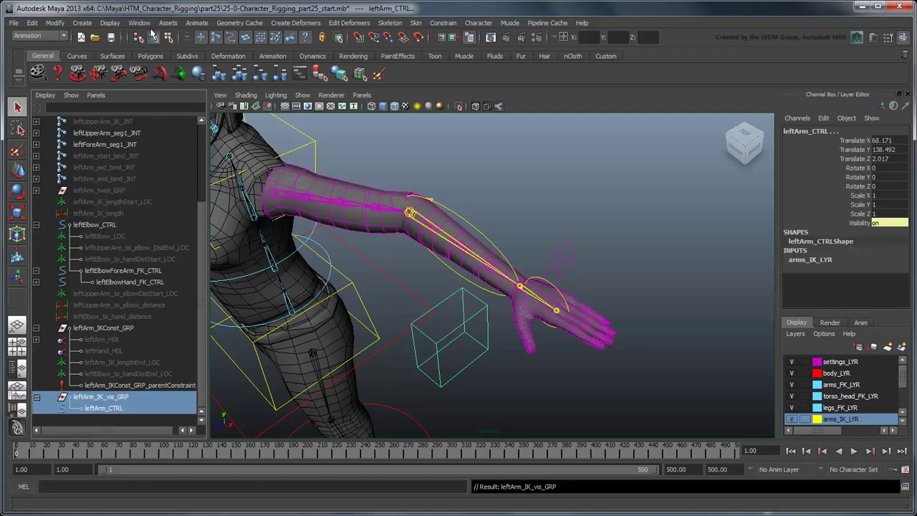
left_click(140, 22)
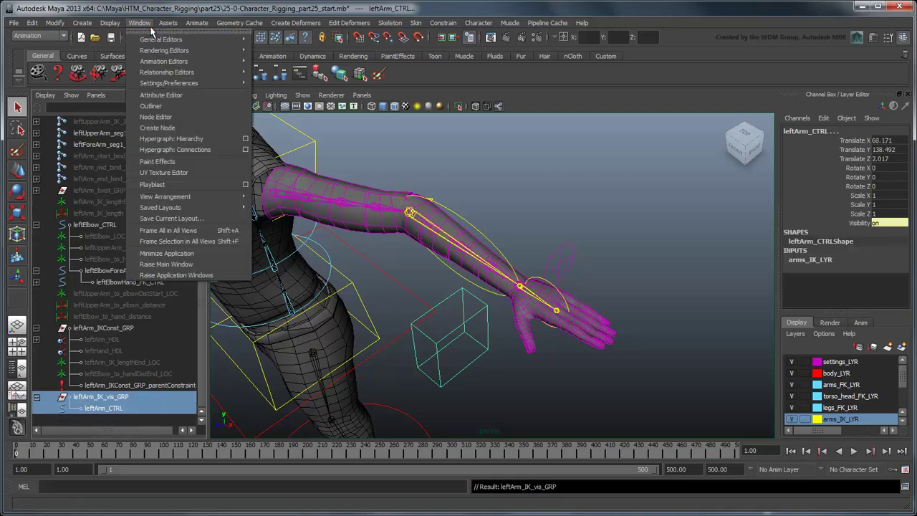
In the Node Editor, connect IK Visibility to leftArm_IK_vis_GRP.visibility and delete the leftArm_CTRL link.
left_click(204, 116)
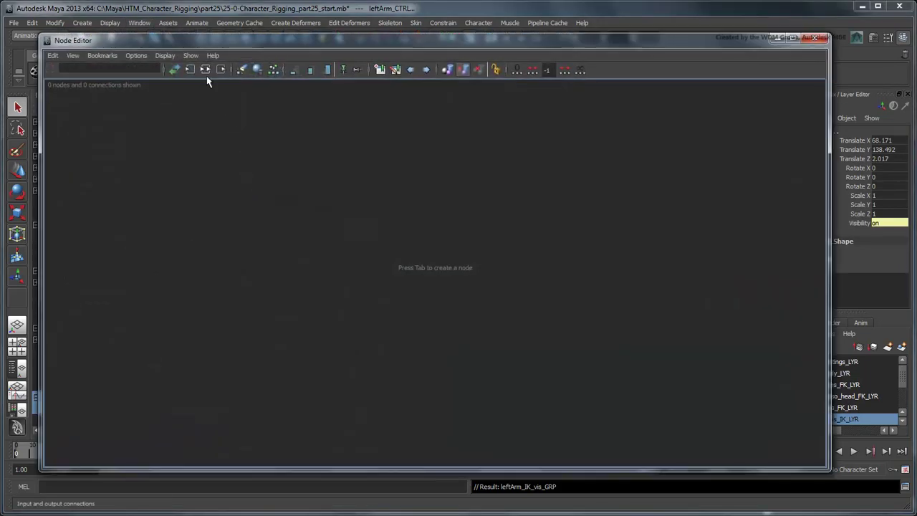
left_click(207, 79)
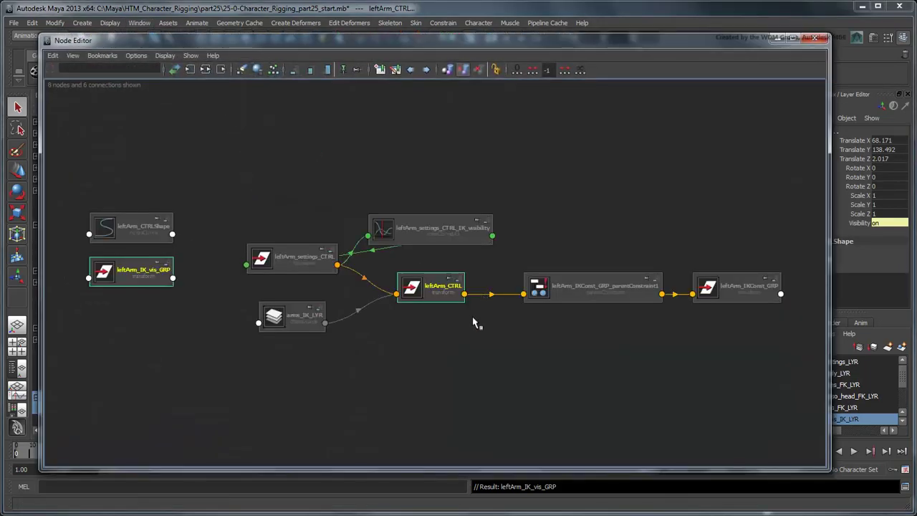
left_click(338, 267)
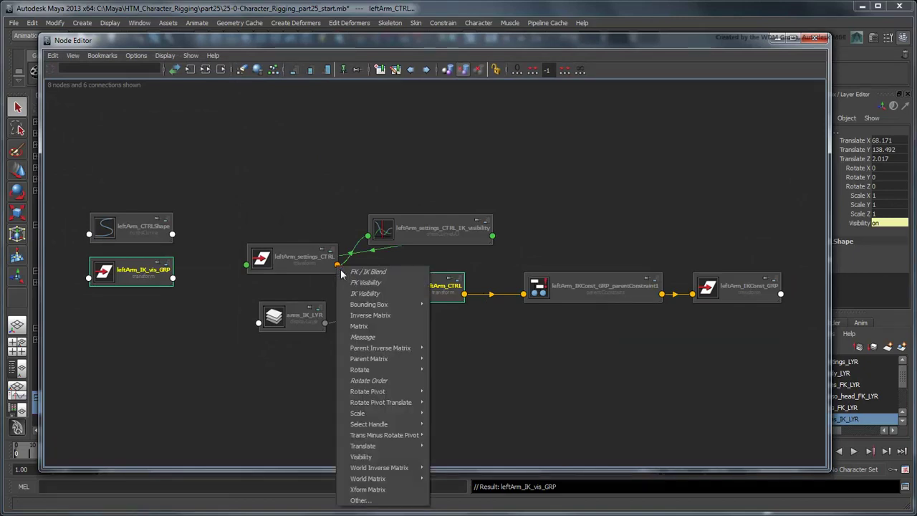
left_click(390, 295)
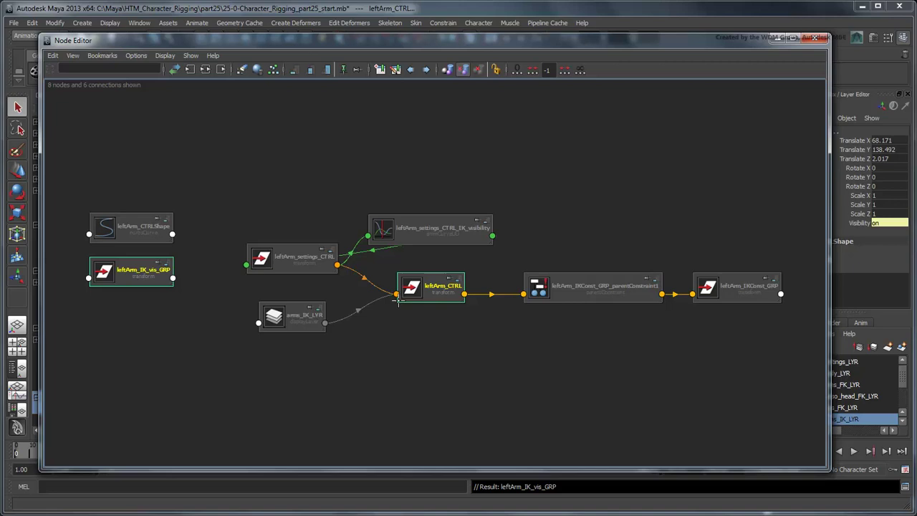
left_click(96, 286)
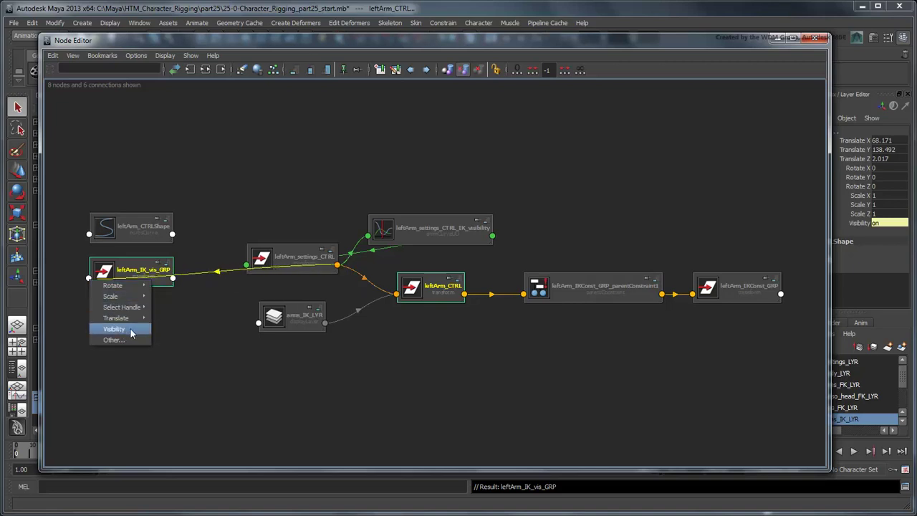
left_click(129, 330)
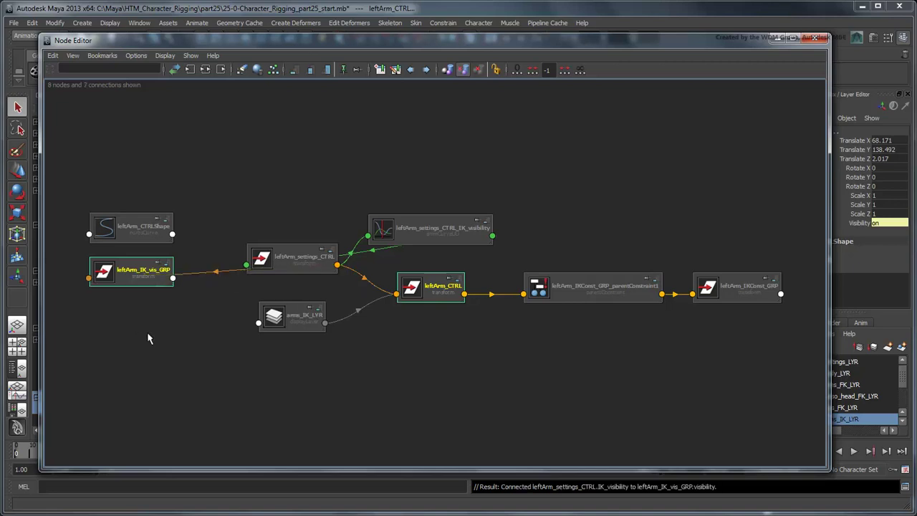
left_click(373, 285)
key("Delete")
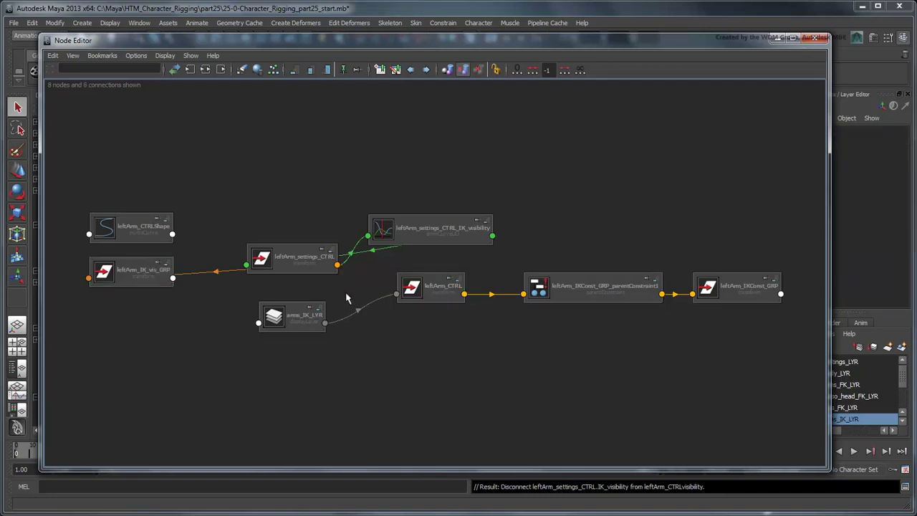
left_click(817, 38)
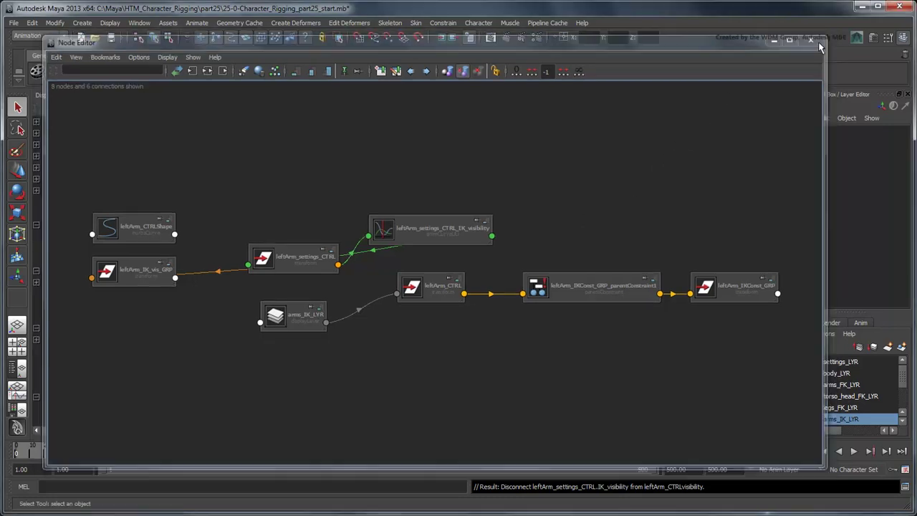
left_click(565, 259)
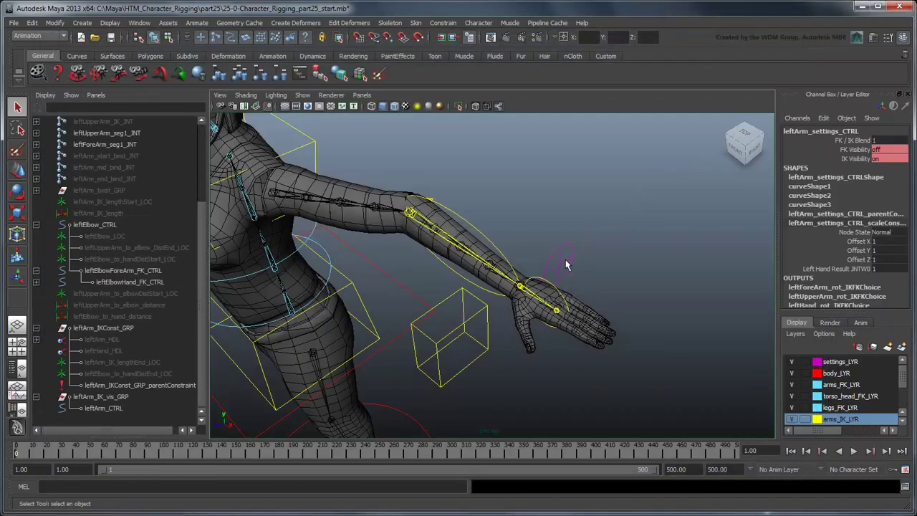
left_click(845, 141)
mouse_move(653, 199)
middle_mouse_down()
mouse_move(589, 192)
mouse_move(689, 185)
mouse_move(606, 190)
middle_mouse_up()
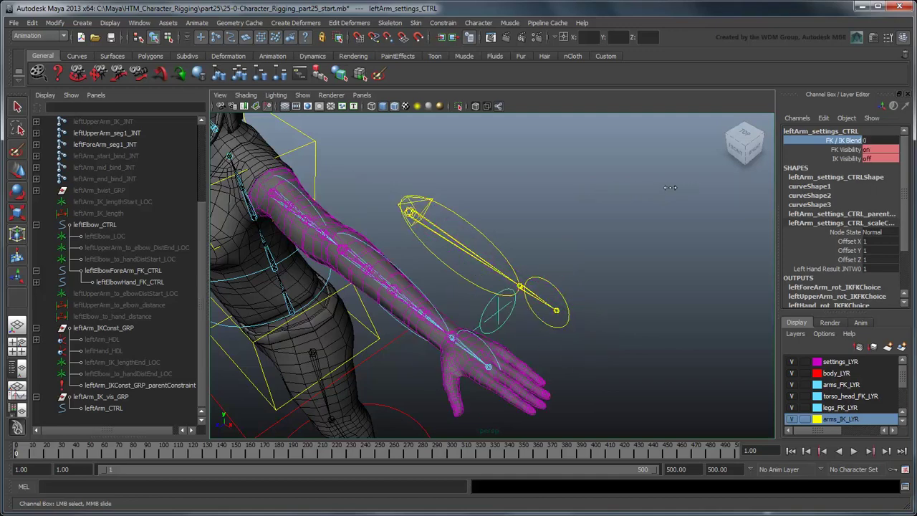
middle_click_drag(674, 188, 680, 186)
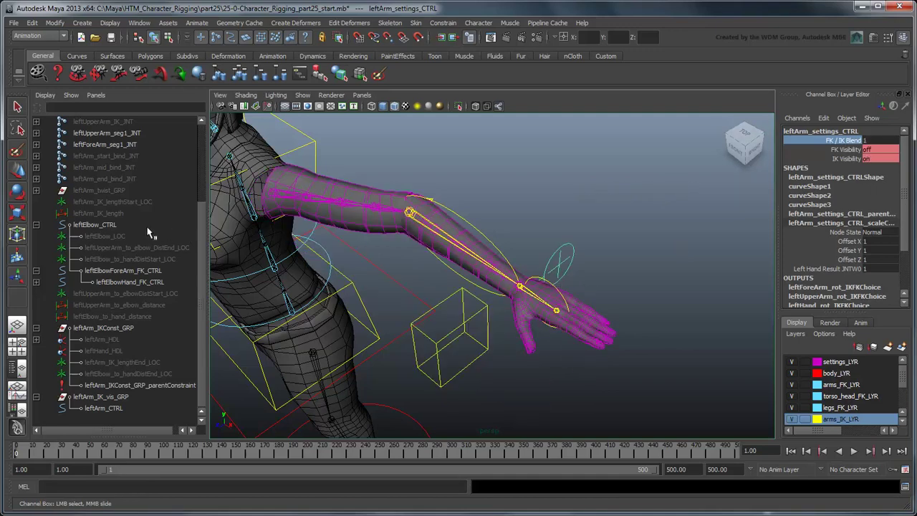
left_click(116, 225)
Load leftArm_CTRL as driven and key its Visibility off at FK Forearm Blend 1.
left_click(197, 23)
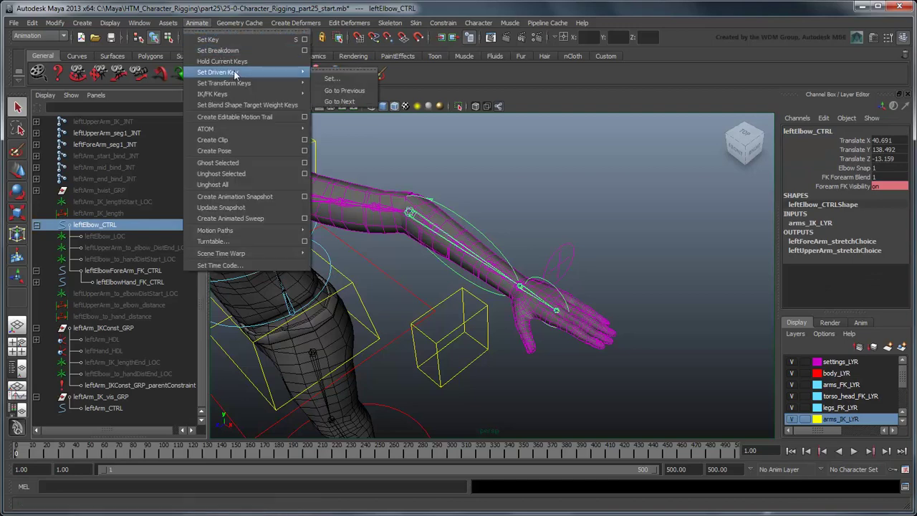
left_click(342, 78)
left_click(304, 421)
left_click(107, 407)
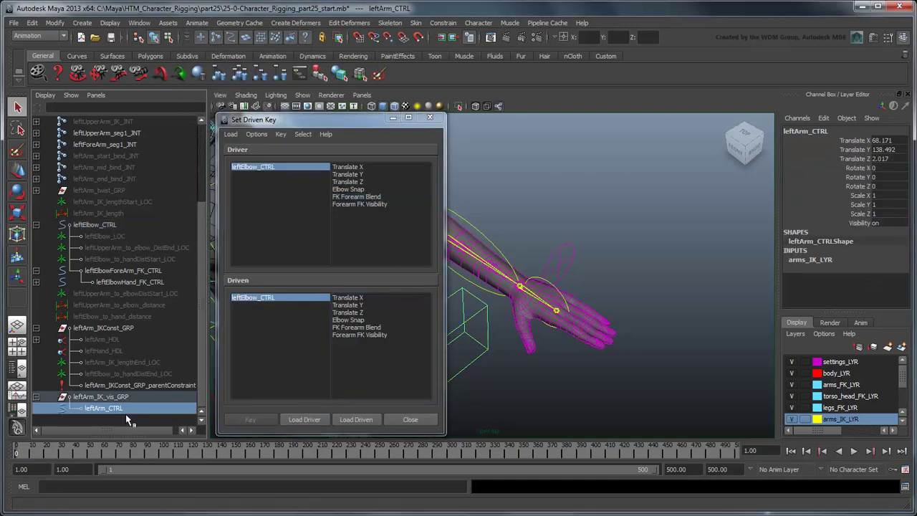
left_click(362, 421)
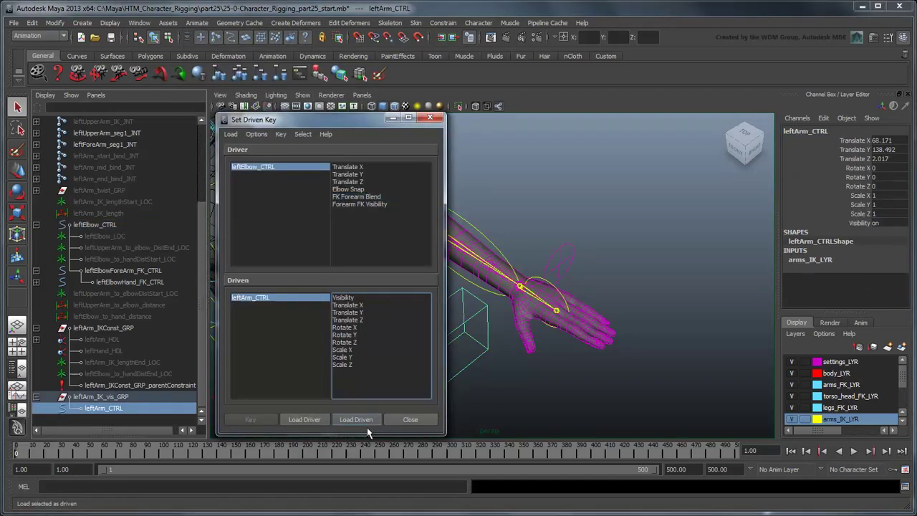
left_click(356, 197)
left_click(358, 298)
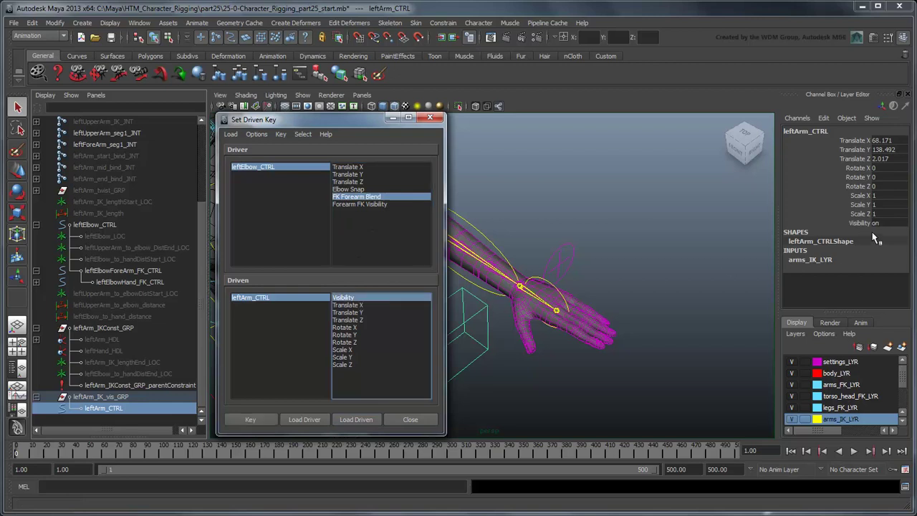
left_click(883, 223)
type("off")
key("Return")
left_click(250, 420)
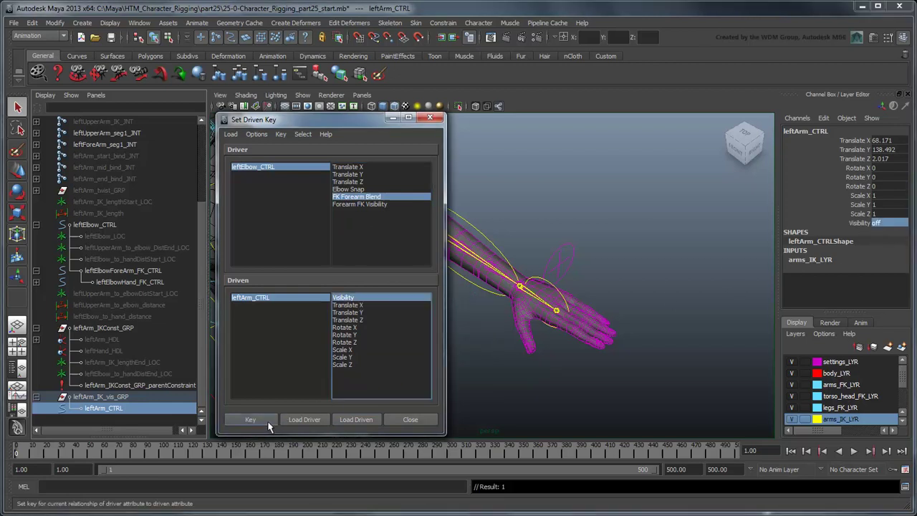
Key leftArm_CTRL's Visibility on at FK Forearm Blend 0.999.
left_click(296, 177)
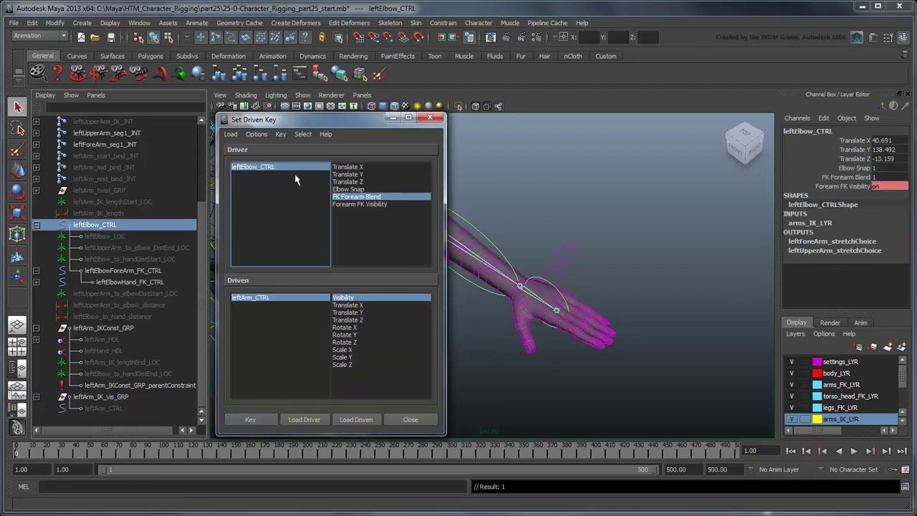
left_click(887, 177)
type("0.999")
key("Return")
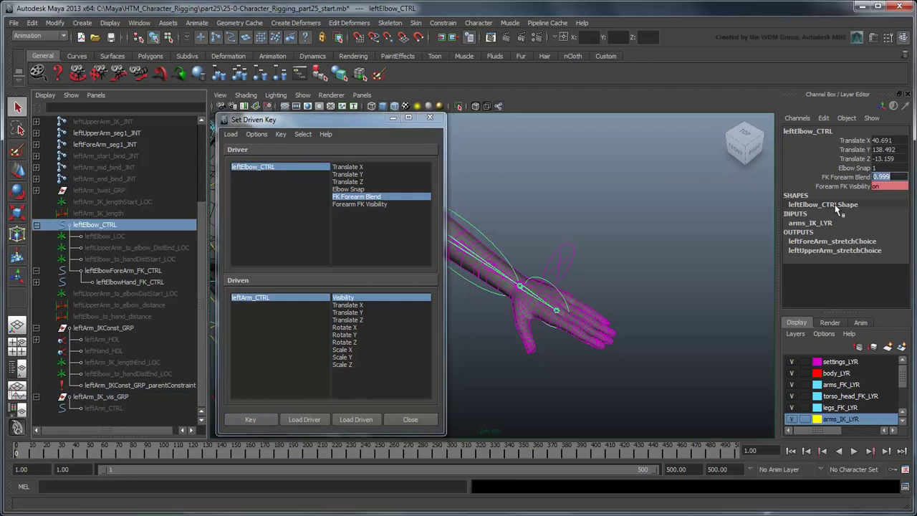
left_click(312, 299)
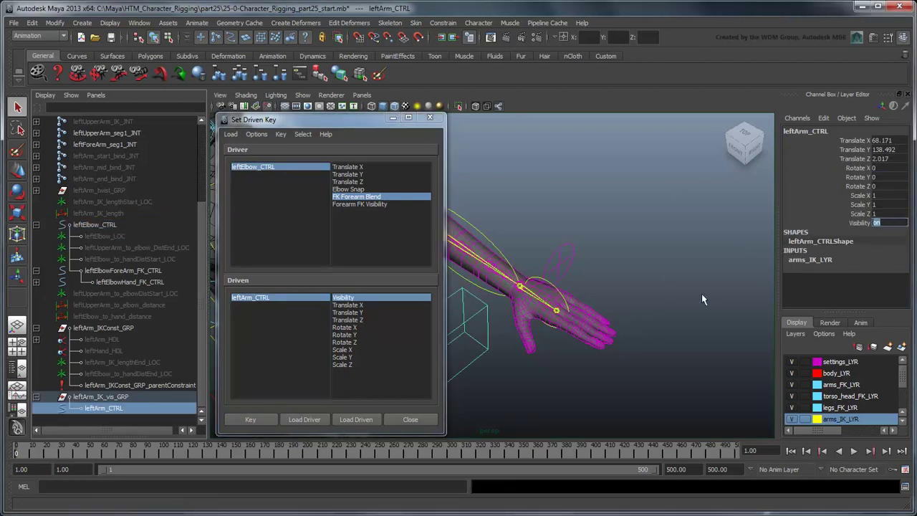
left_click(261, 420)
left_click(409, 419)
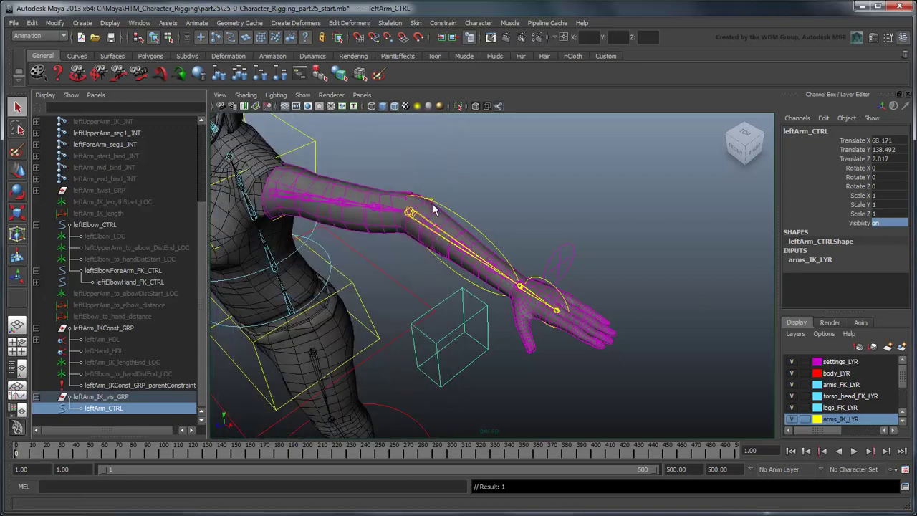
Set leftElbow_CTRL's FK Forearm Blend back to 1.
left_click(436, 204)
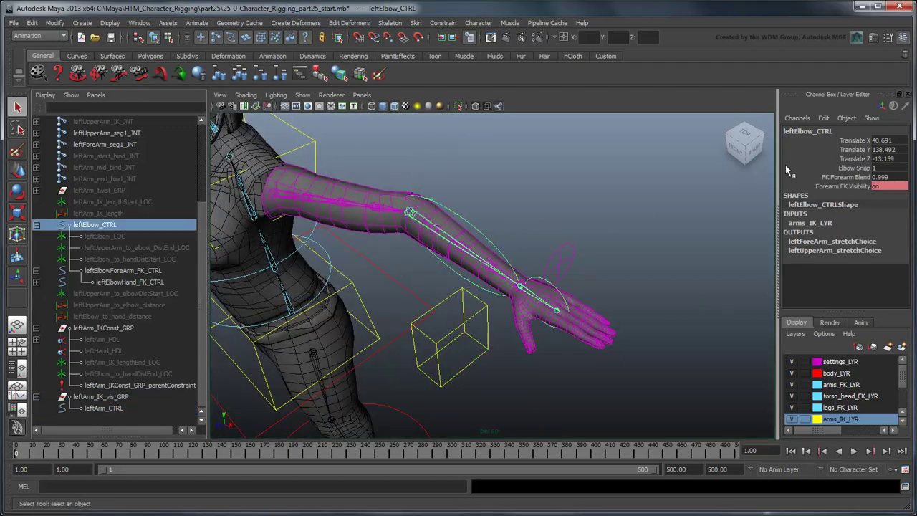
left_click(834, 176)
mouse_move(666, 191)
middle_mouse_down()
mouse_move(685, 190)
mouse_move(607, 195)
mouse_move(690, 195)
mouse_move(614, 204)
mouse_move(690, 200)
middle_mouse_up()
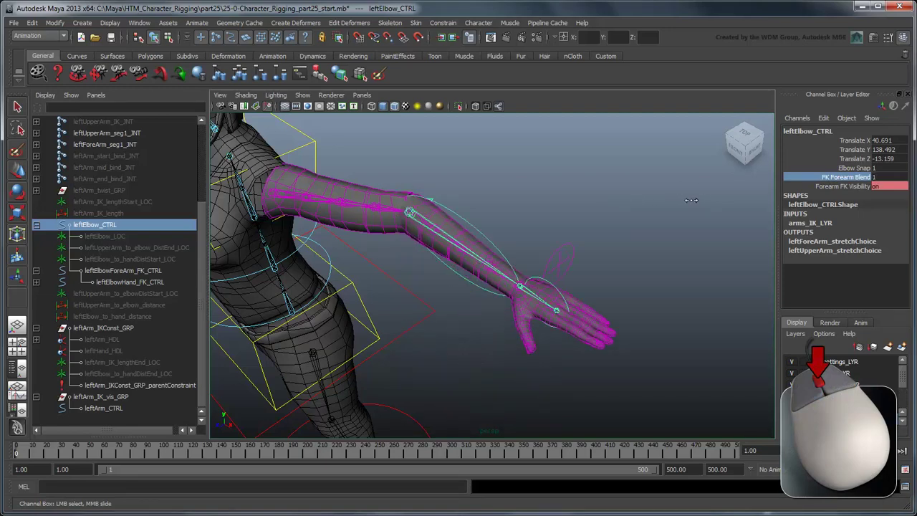
Lock and hide leftArm_IK_vis_GRP's translate, rotate, scale and visibility channels, then reselect leftElbow_CTRL.
left_click(599, 213)
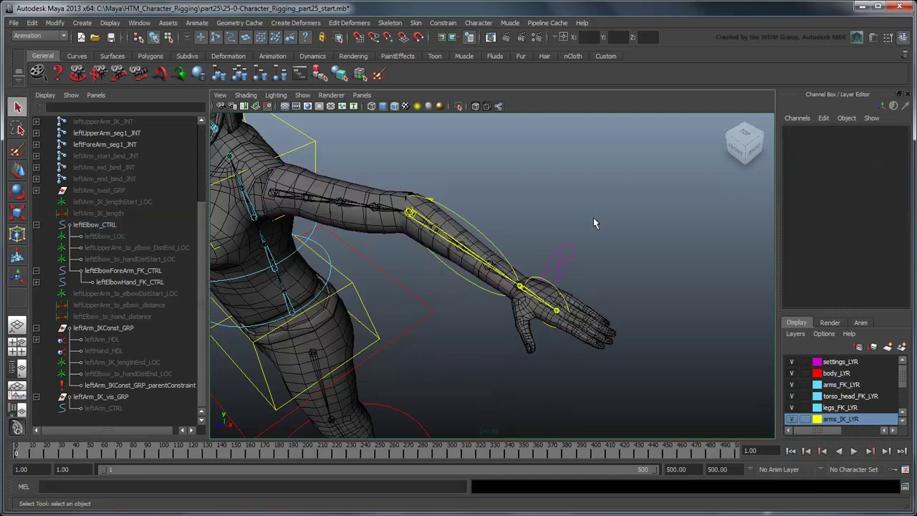
left_click(119, 397)
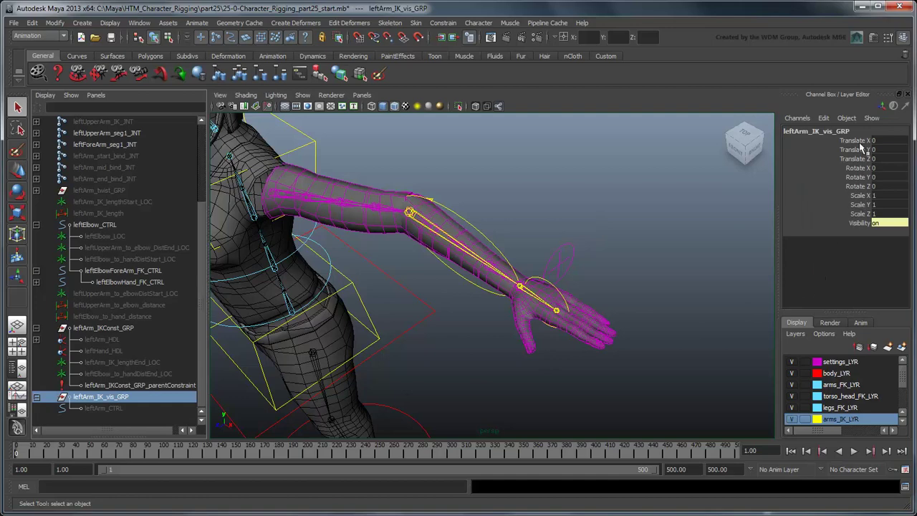
left_click_drag(863, 140, 858, 223)
right_click_drag(793, 183, 835, 437)
left_click(661, 306)
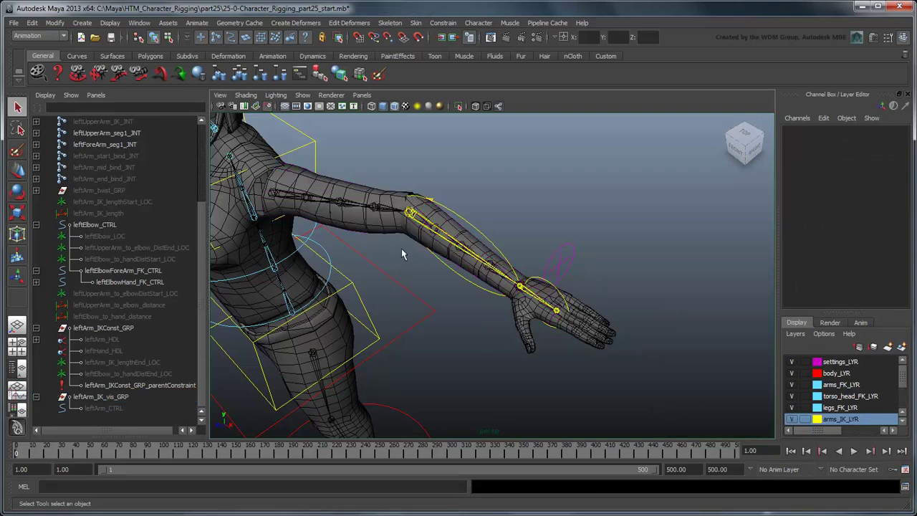
left_click(136, 226)
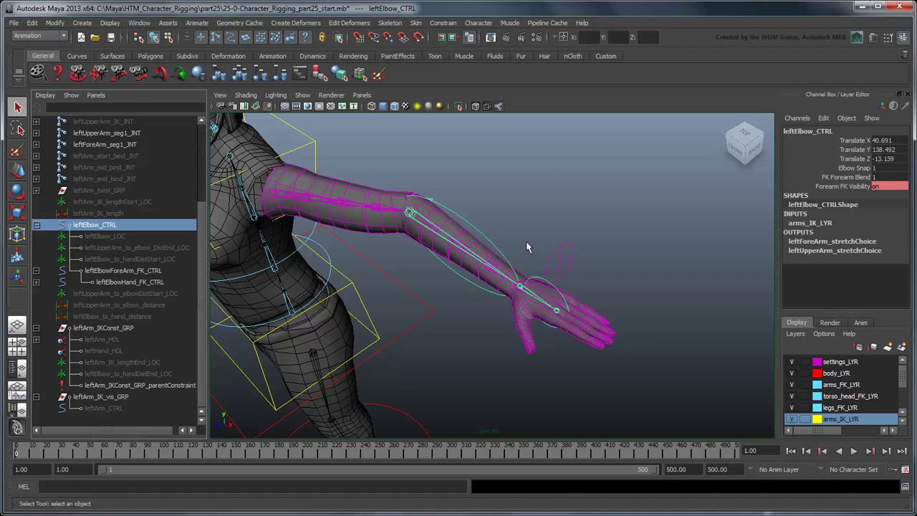
left_click(139, 23)
mouse_move(161, 39)
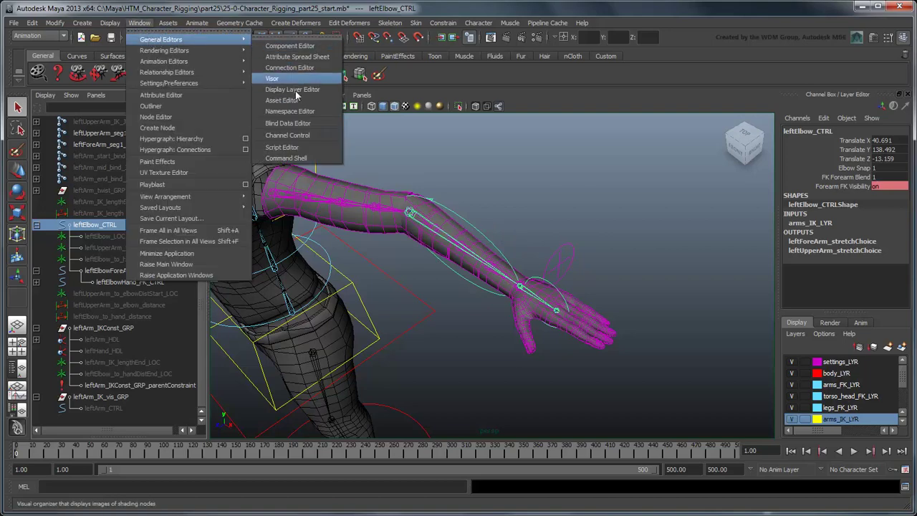
In Channel Control, move leftElbow_CTRL's Visibility to Keyable and to Non Locked.
left_click(287, 135)
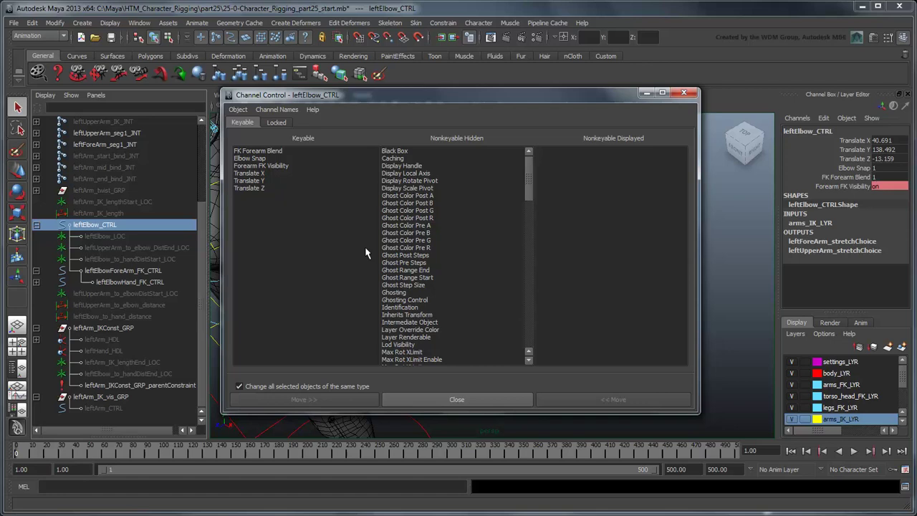
left_click_drag(530, 191, 534, 336)
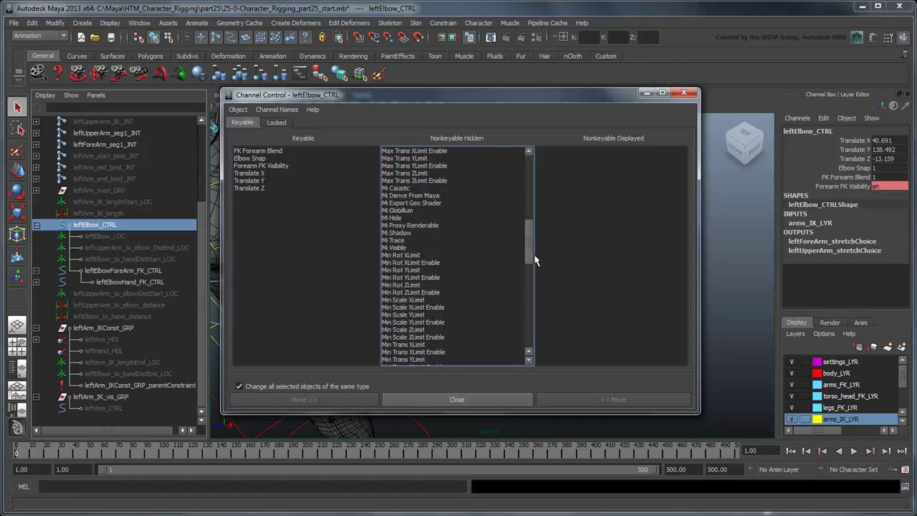
left_click(401, 359)
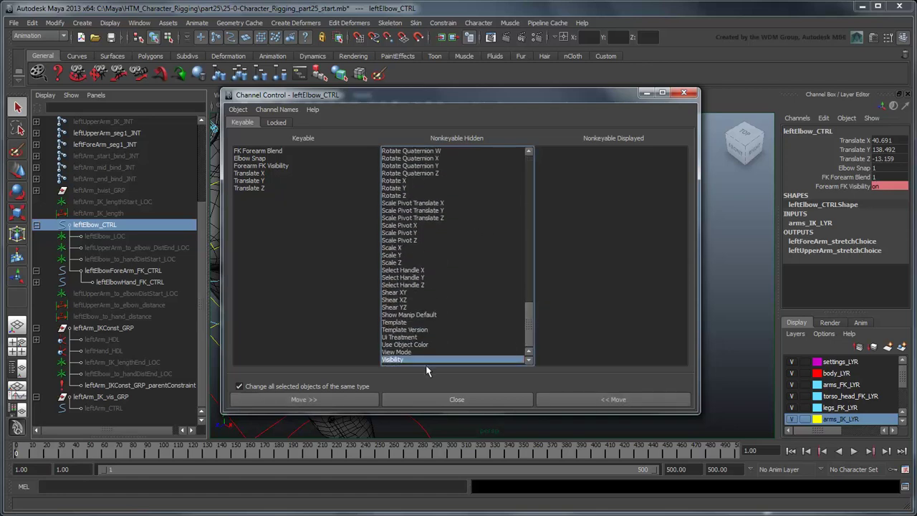
left_click(611, 404)
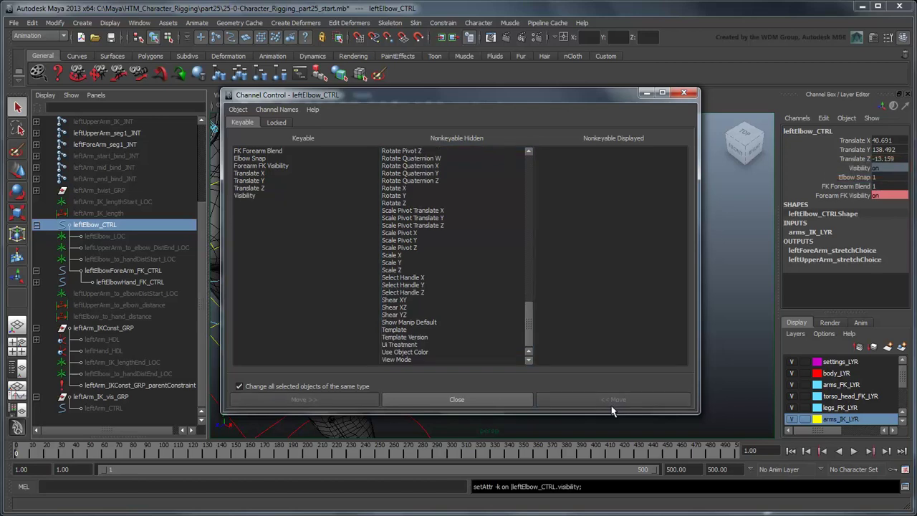
left_click(285, 123)
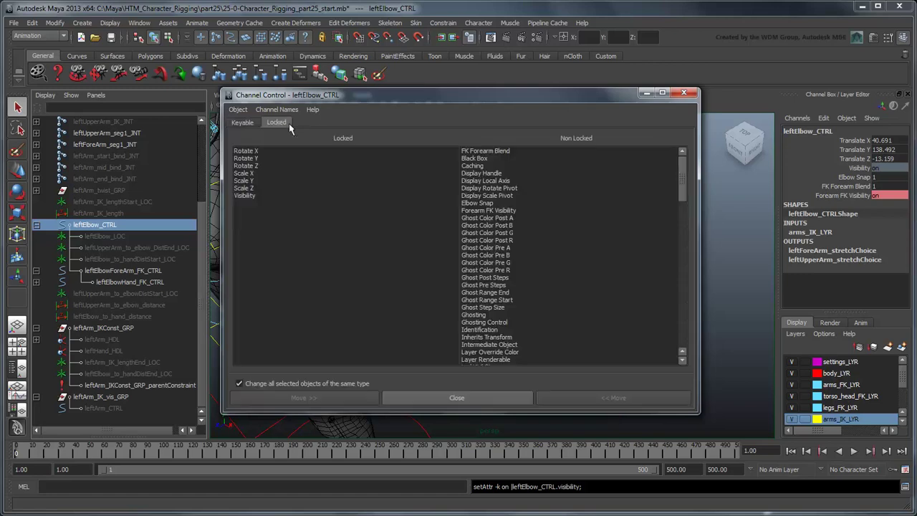
left_click(261, 196)
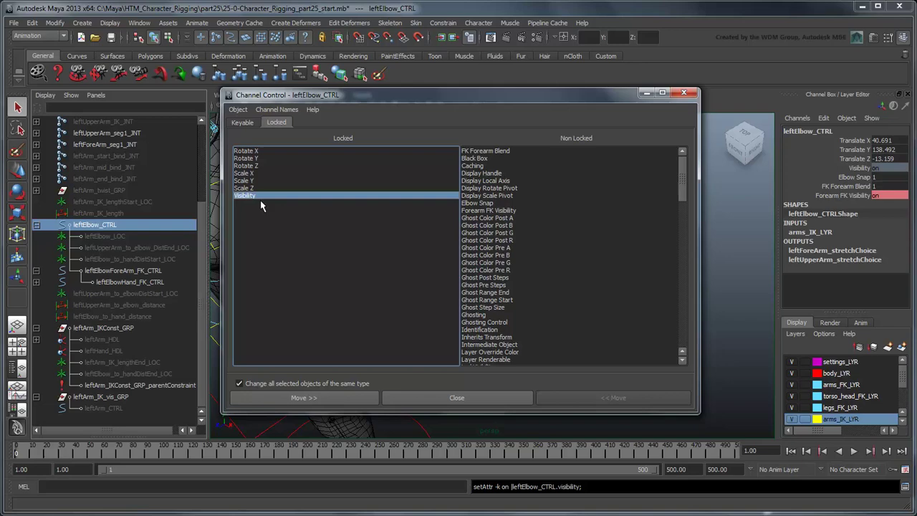
left_click(320, 406)
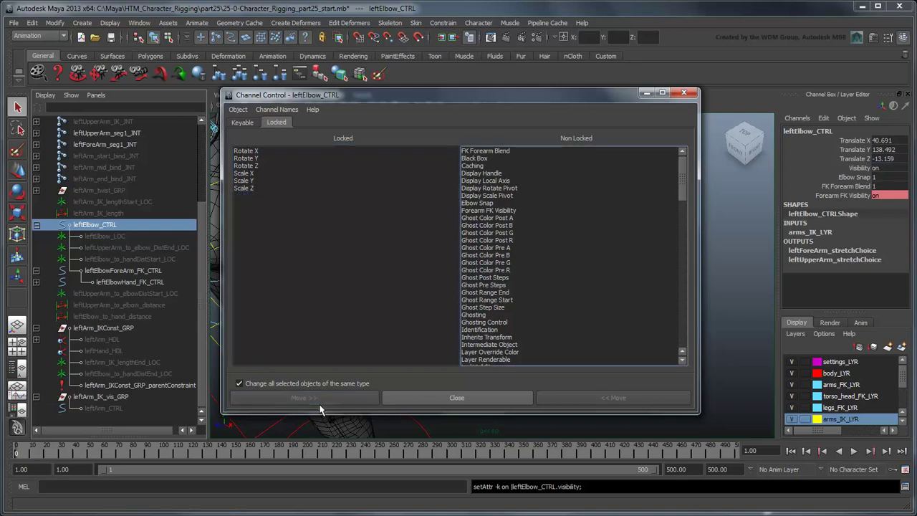
left_click(450, 406)
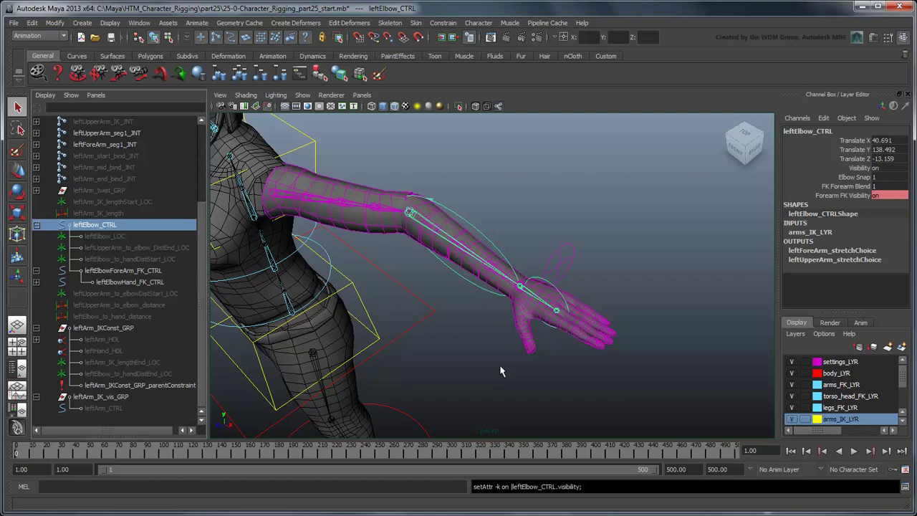
Load leftArm_settings_CTRL FK / IK Blend as driver and leftElbow_CTRL Visibility as driven.
left_click(194, 25)
mouse_move(218, 73)
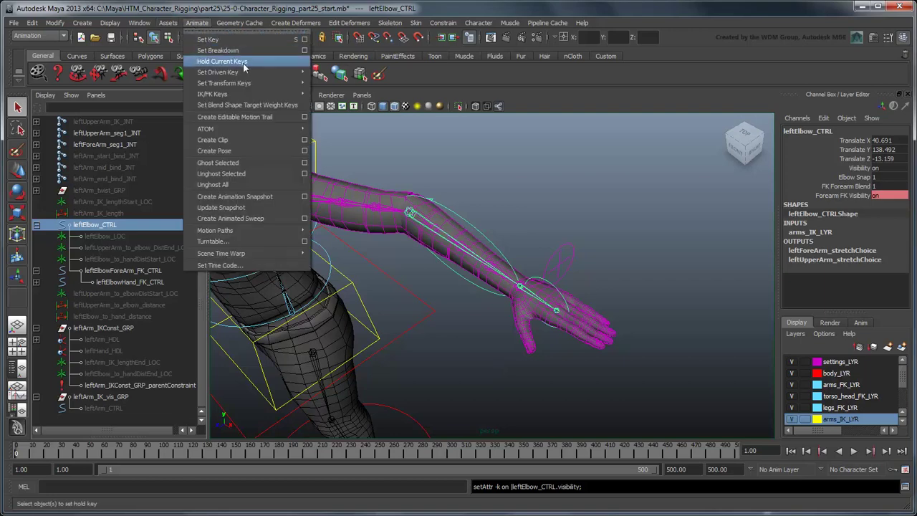
left_click(327, 79)
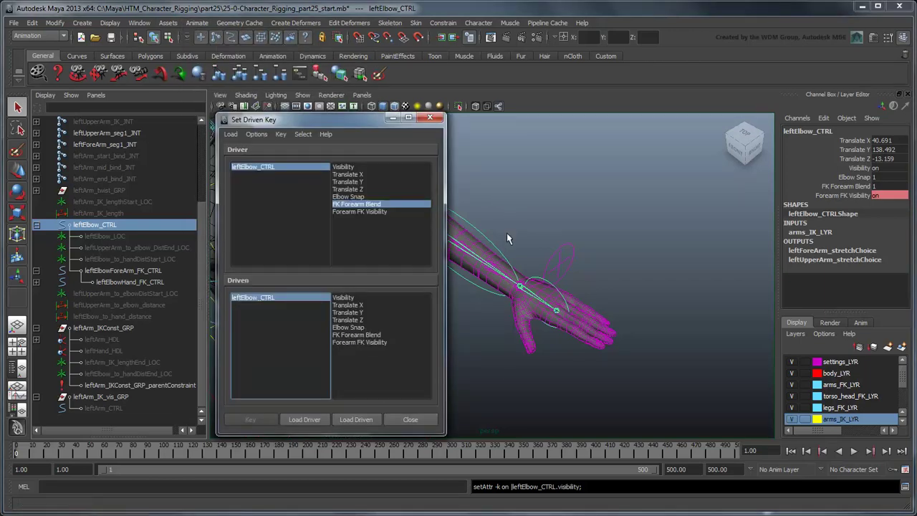
left_click(563, 265)
left_click(305, 419)
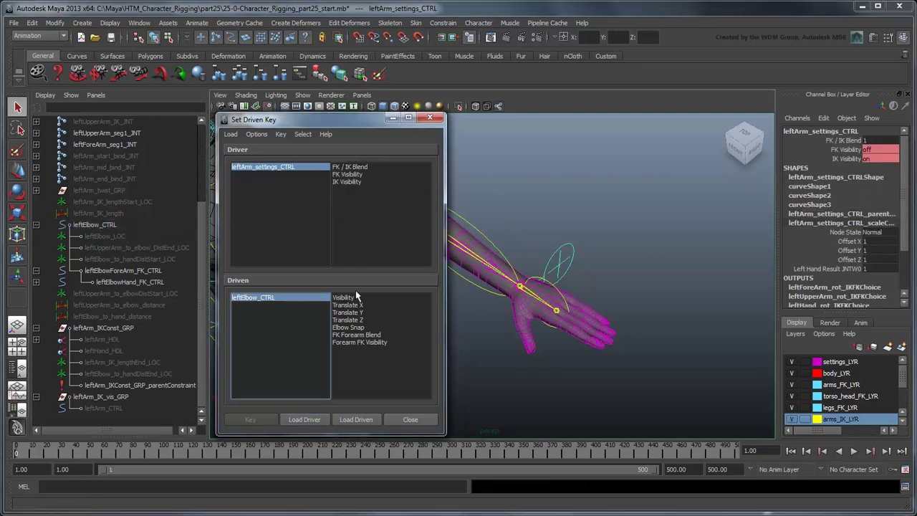
left_click(369, 168)
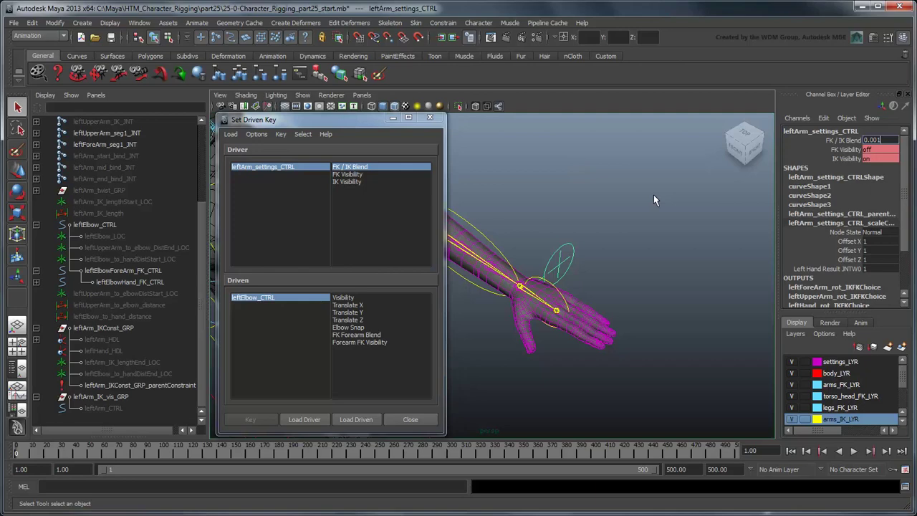
type("1")
key("Return")
left_click(357, 298)
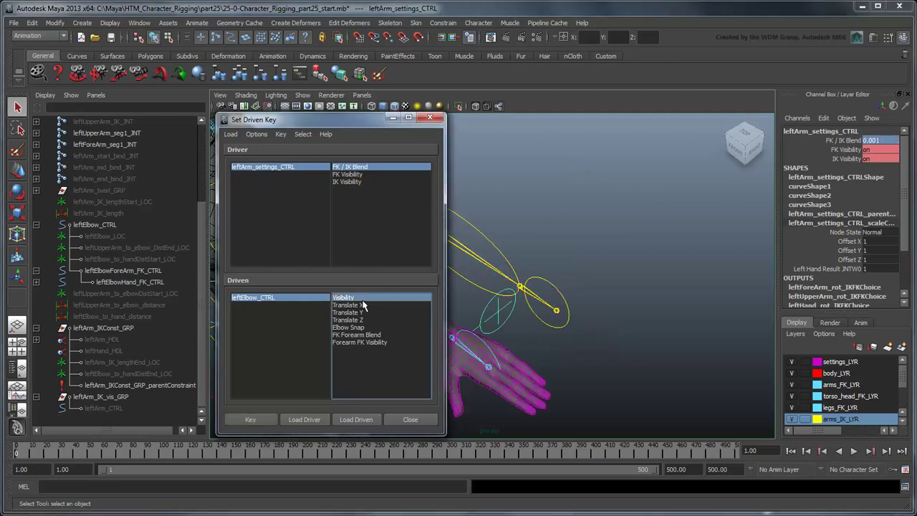
left_click(289, 176)
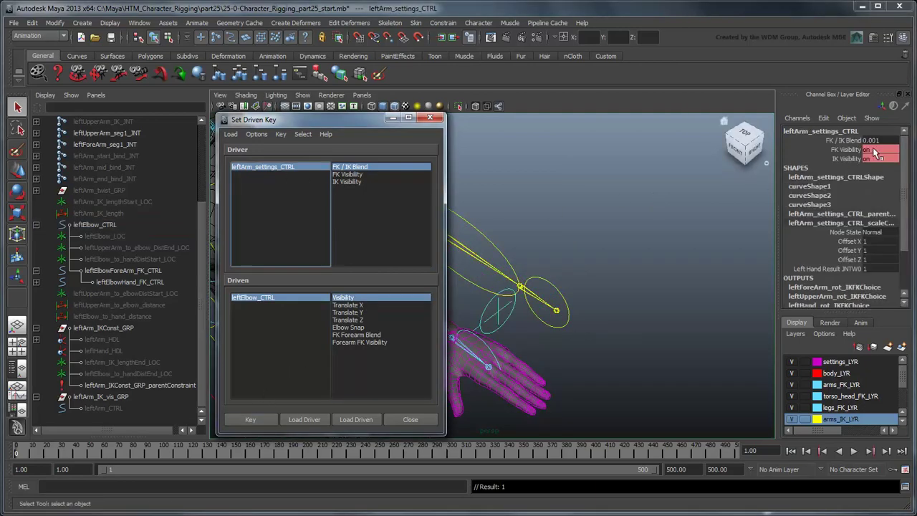
Key leftElbow_CTRL visibility off at FK / IK Blend 0, then reselect the settings control.
middle_click_drag(560, 281, 523, 263)
left_click(324, 307)
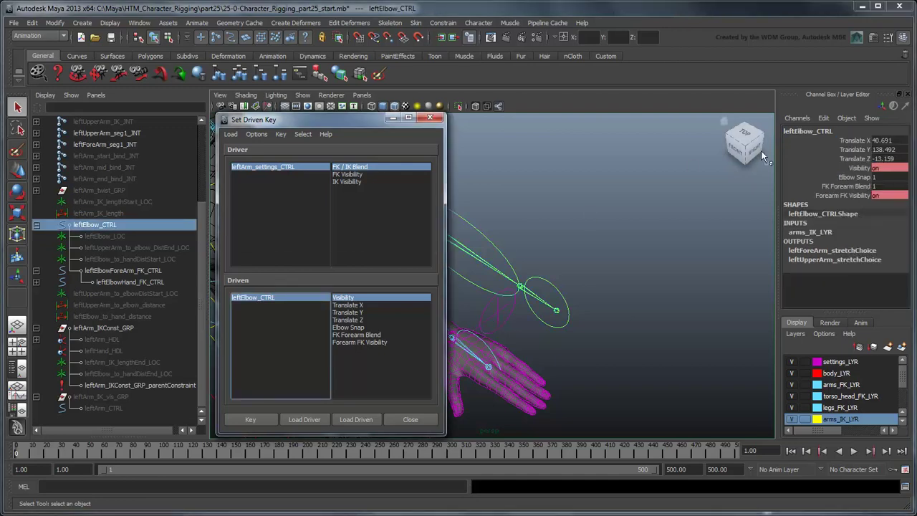
left_click(875, 167)
type("0")
key("Return")
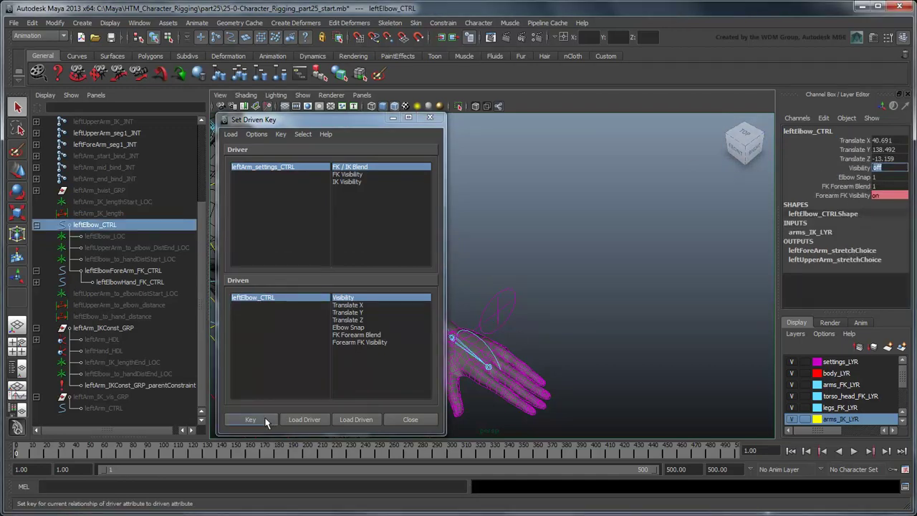
left_click(266, 421)
left_click(410, 419)
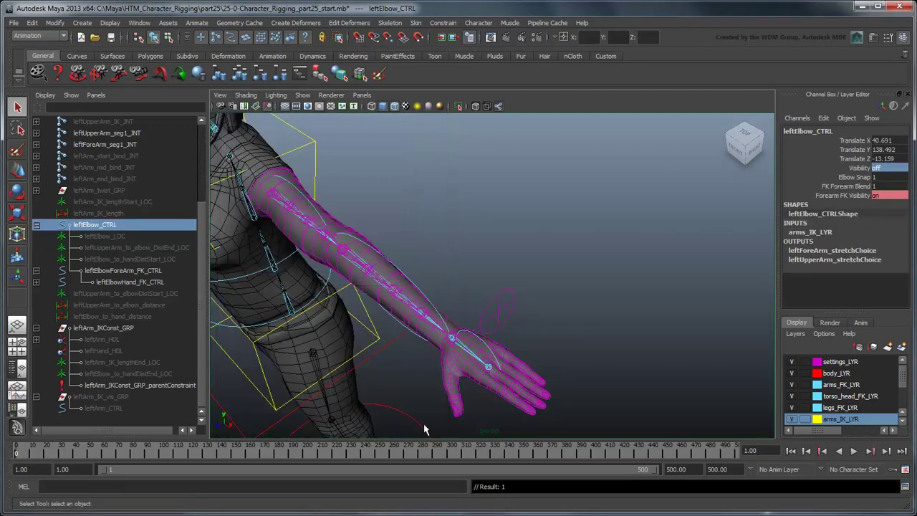
left_click(506, 321)
left_click(831, 140)
Test the FK / IK Blend, FK Forearm Blend and Elbow Snap switches by scrubbing them.
middle_click_drag(565, 226, 598, 226)
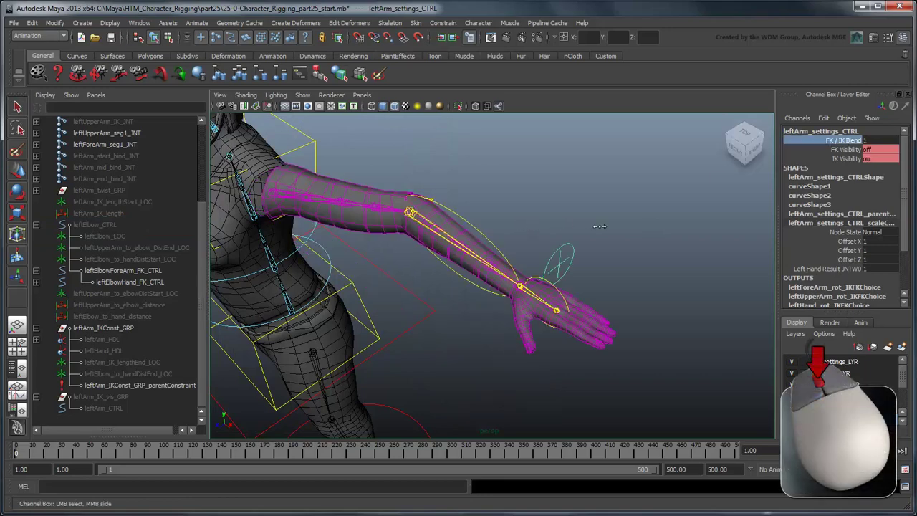
mouse_move(514, 231)
middle_mouse_down()
mouse_move(497, 230)
mouse_move(577, 225)
middle_mouse_up()
left_click(440, 207)
left_click(820, 186)
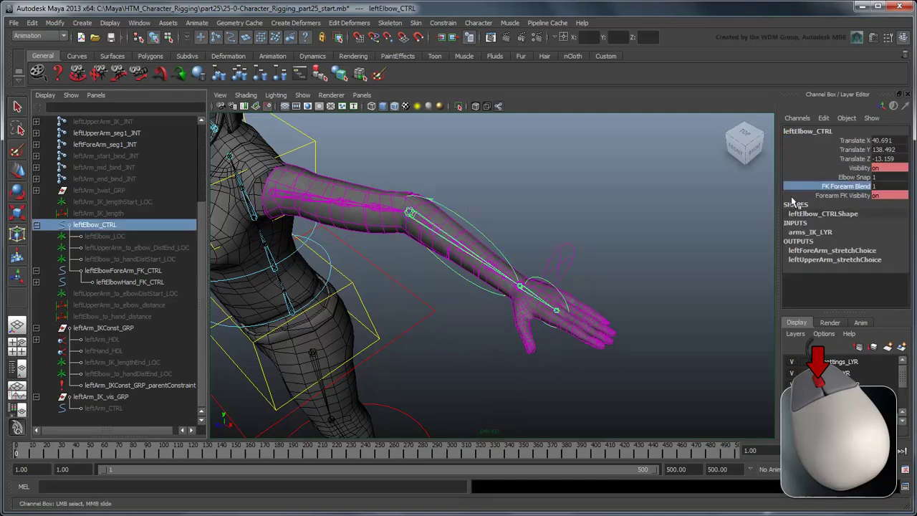
middle_click_drag(693, 214, 641, 227)
left_click(852, 177)
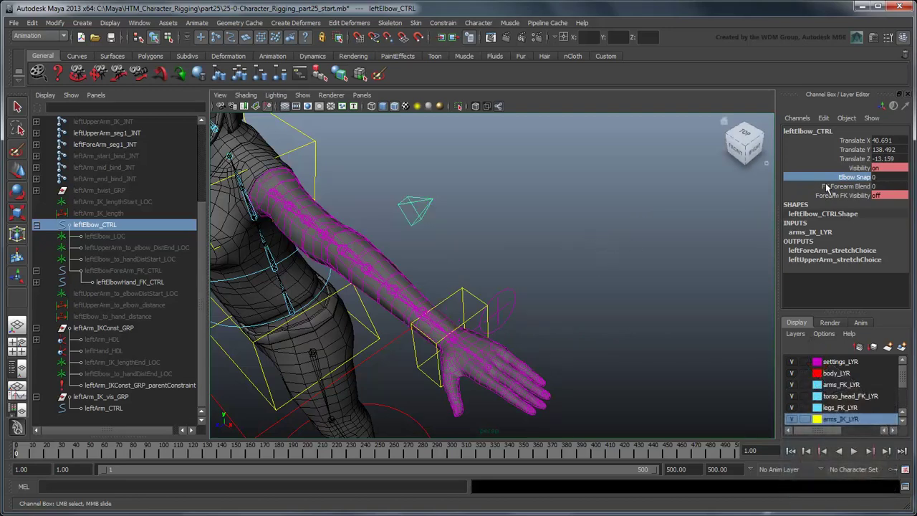
Lock and hide leftElbow_CTRL's Visibility, and set Elbow Snap and FK Forearm Blend to 1.
right_click(806, 173)
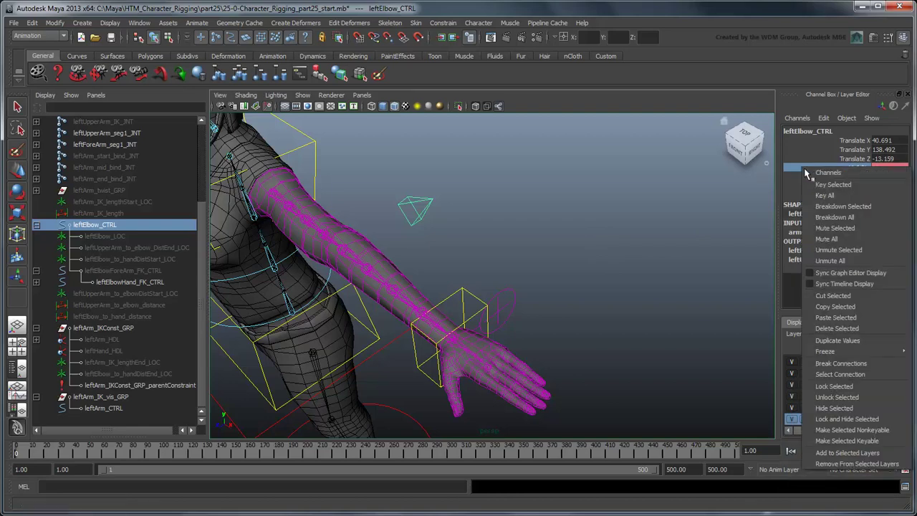
left_click(837, 416)
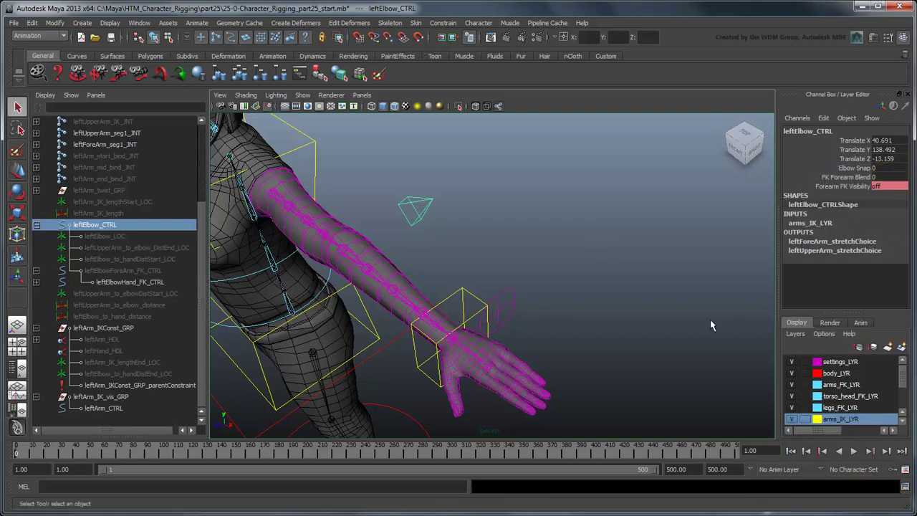
left_click(852, 167)
mouse_move(711, 215)
middle_mouse_down()
mouse_move(597, 212)
mouse_move(666, 215)
middle_mouse_up()
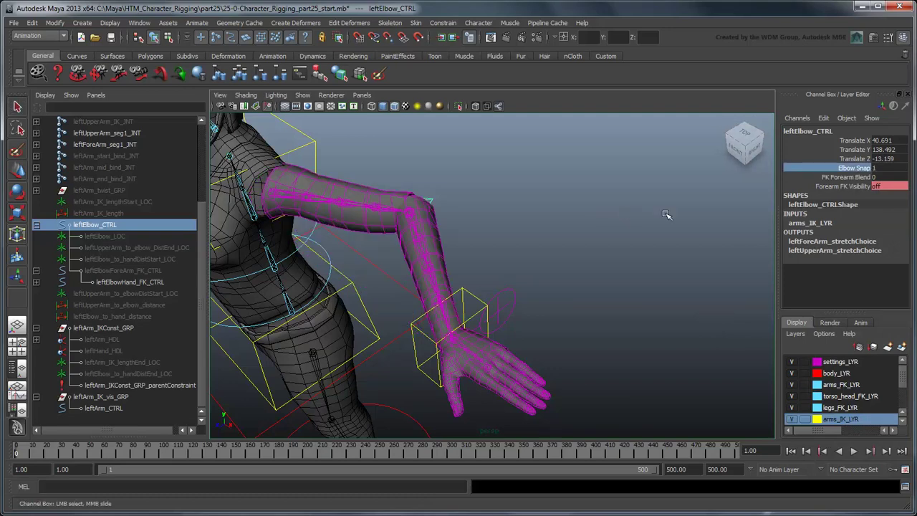
left_click(845, 177)
middle_click_drag(605, 220, 588, 227)
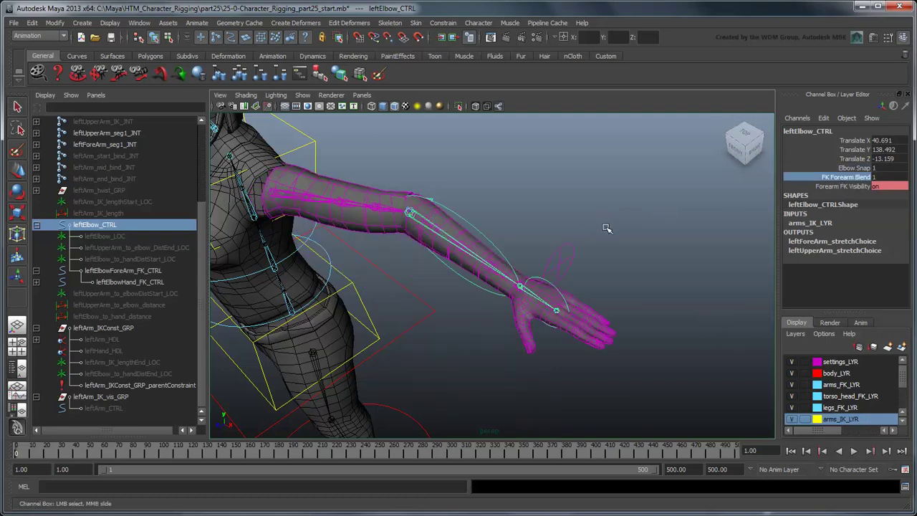
mouse_move(521, 247)
left_mouse_down("alt")
mouse_move(556, 240)
mouse_move(512, 247)
left_mouse_up("alt")
Scrub leftElbowForeArm_FK_CTRL's Length to test its range, then reset it to 1.
left_click(503, 239)
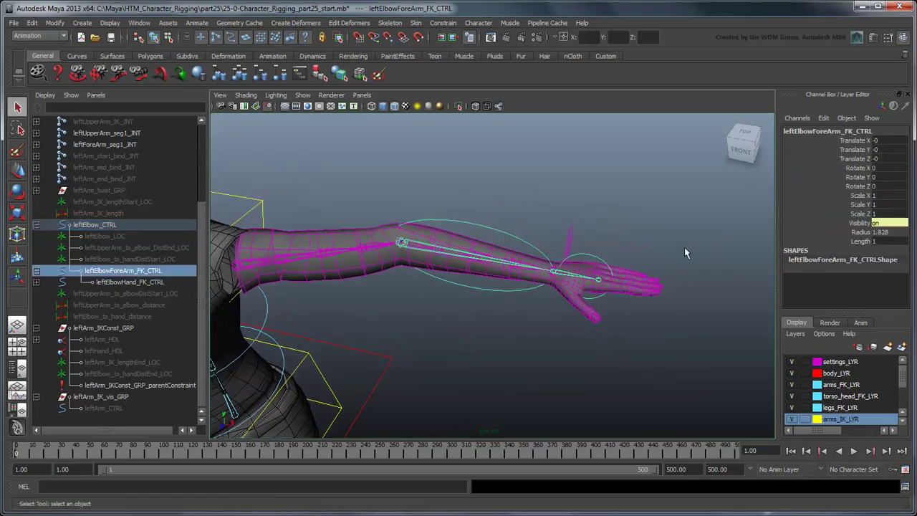
left_click(853, 242)
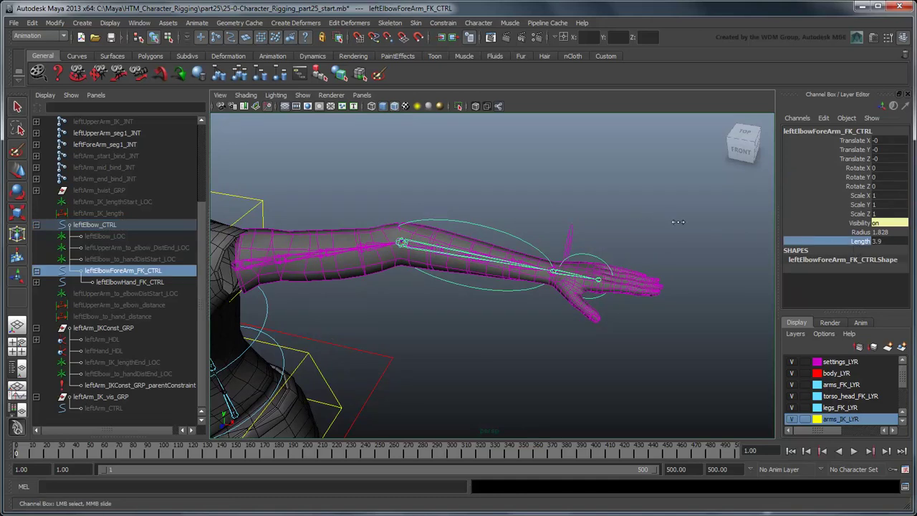
middle_click_drag(598, 220, 545, 209)
left_click(889, 242)
type("0")
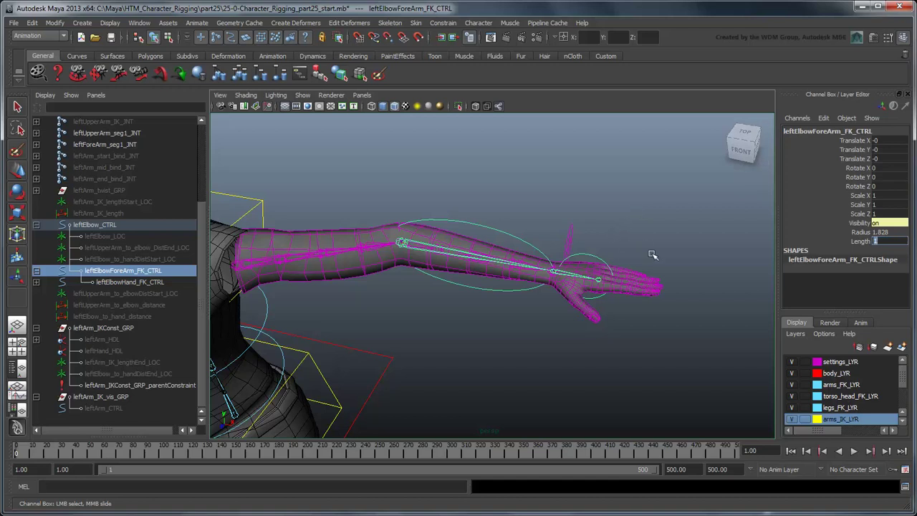
key("Return")
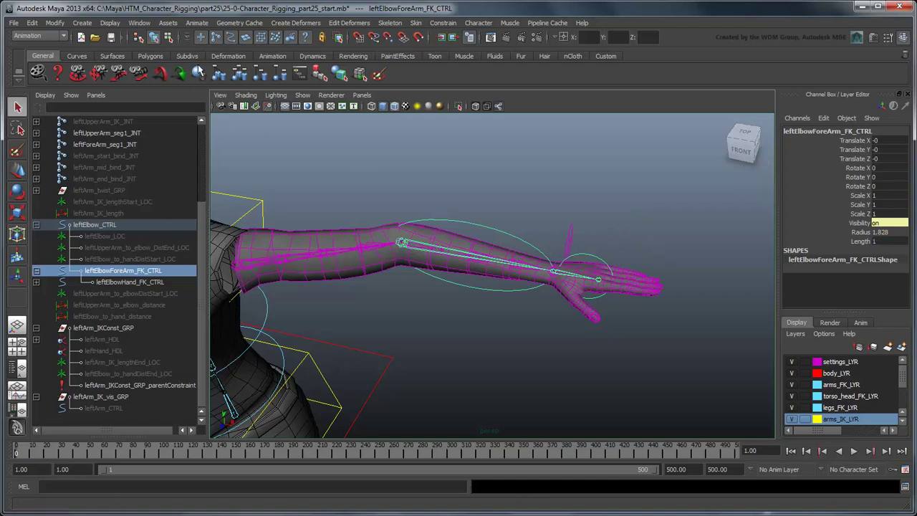
left_click(195, 24)
mouse_move(218, 73)
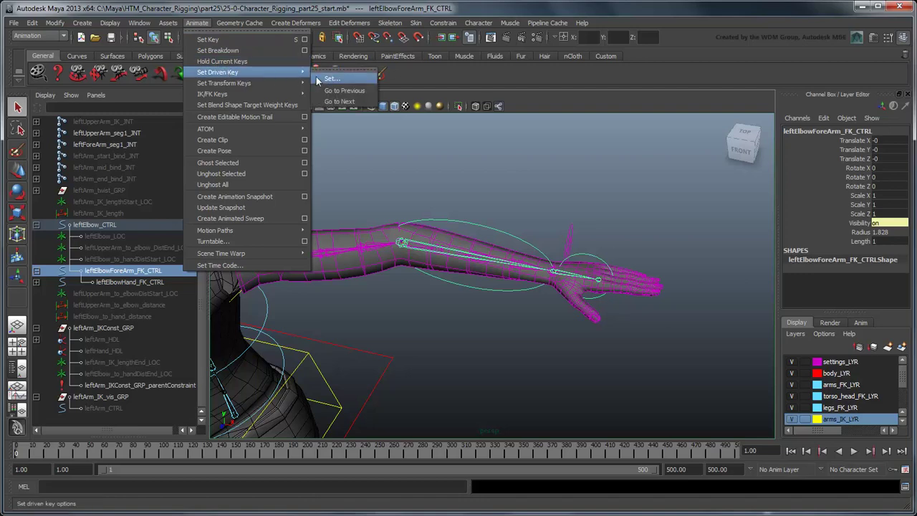
Key forearm Length driving leftElbowHand_FK_CTRL Translate X at the full-length position.
left_click(320, 77)
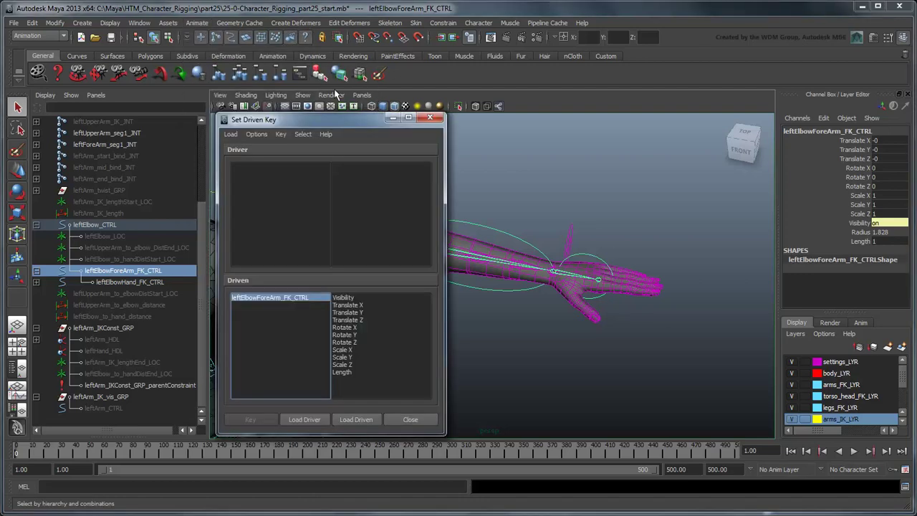
left_click(319, 419)
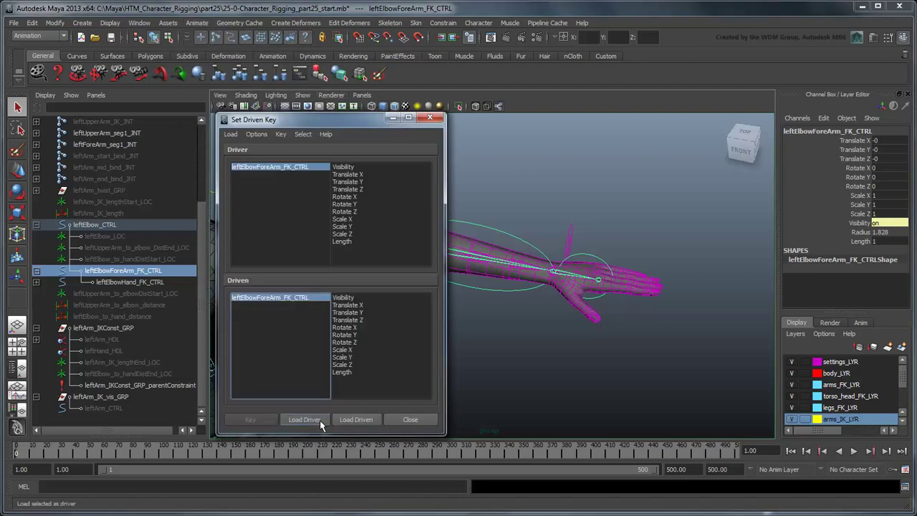
left_click(595, 267)
left_click(371, 419)
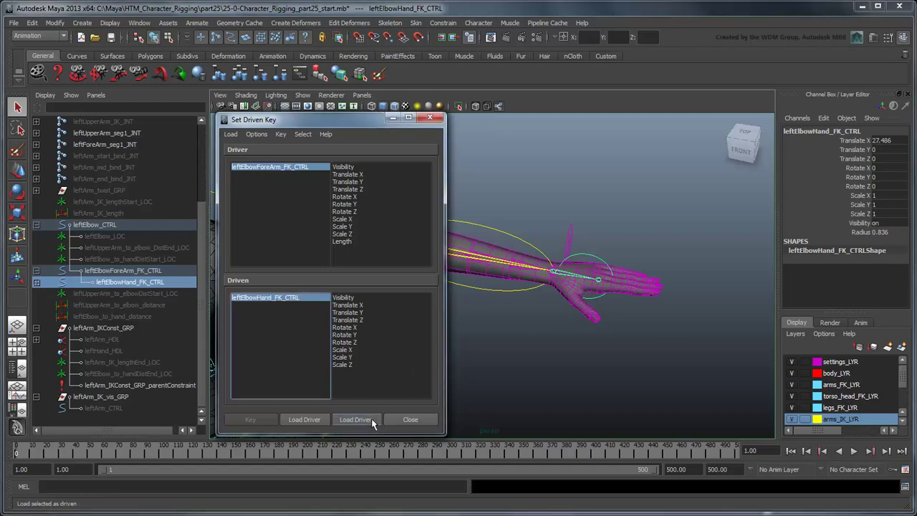
left_click(351, 244)
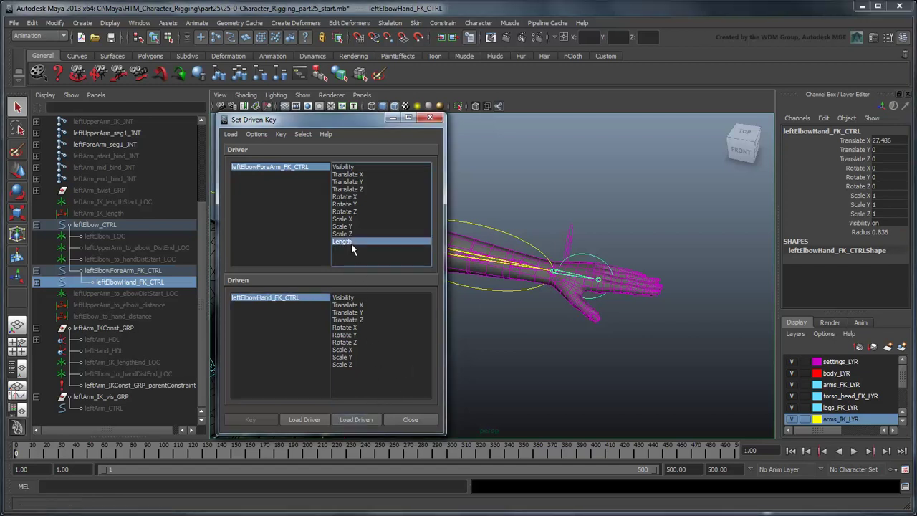
left_click(363, 305)
left_click(273, 419)
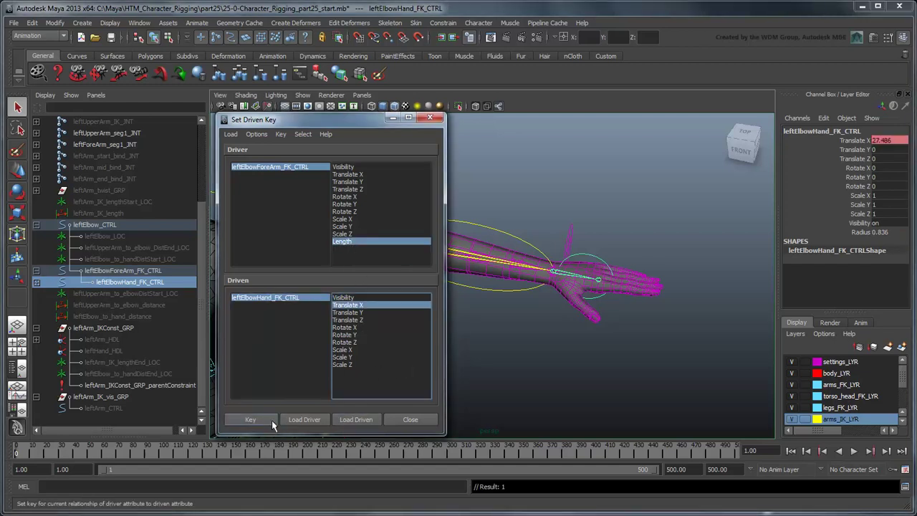
Key the hand's Translate X at 0 for forearm Length 0.
left_click(277, 169)
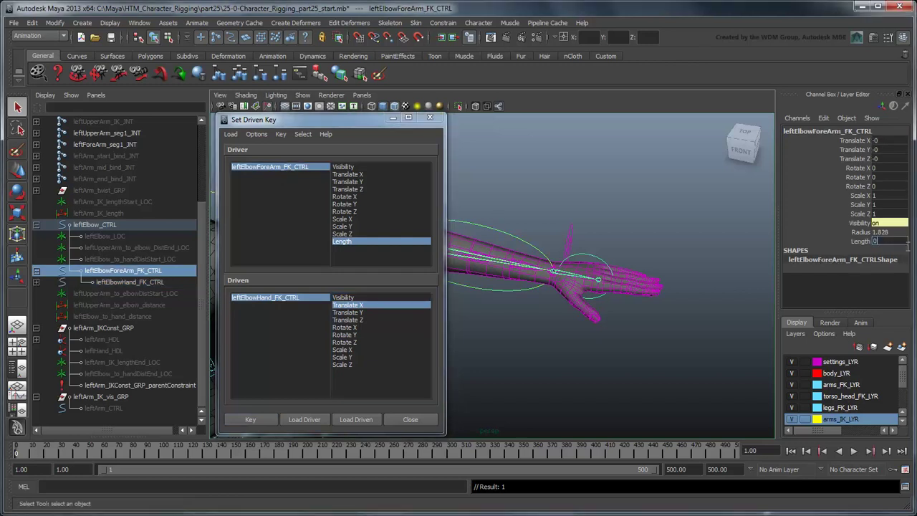
left_click(298, 309)
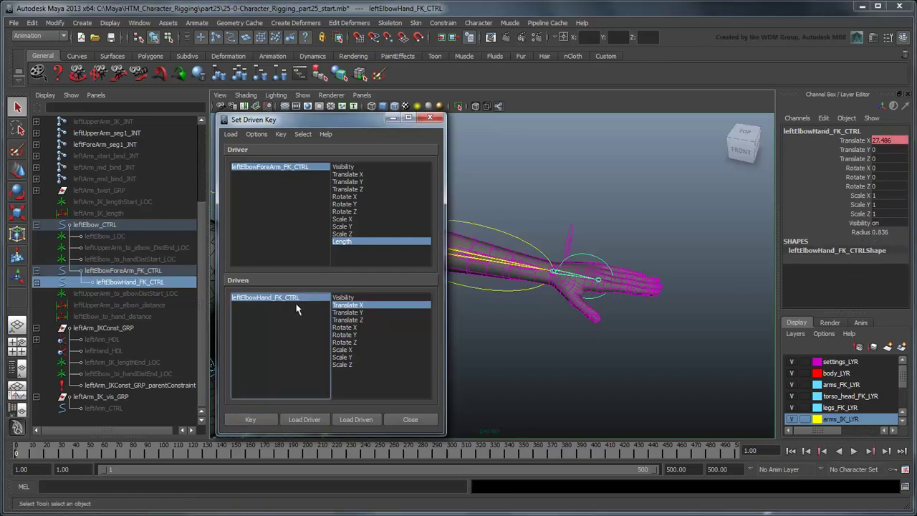
type("0")
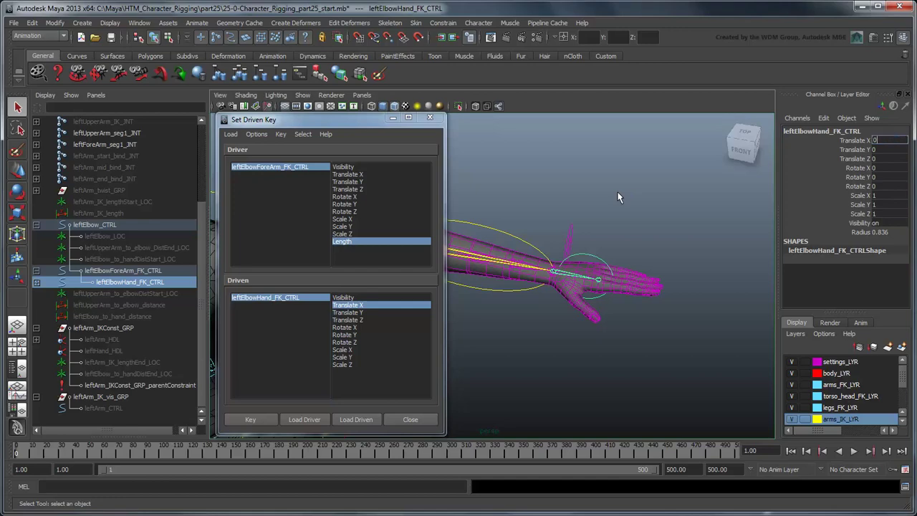
key("Return")
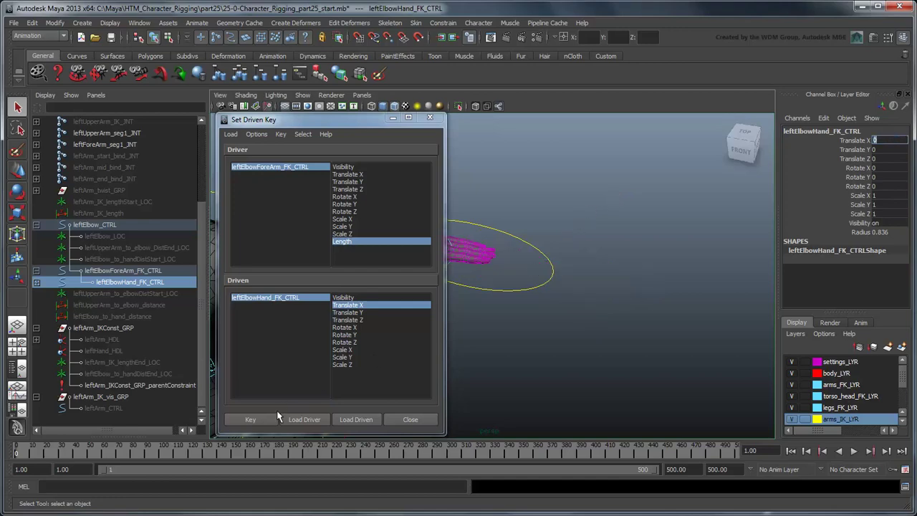
left_click(262, 423)
left_click(403, 423)
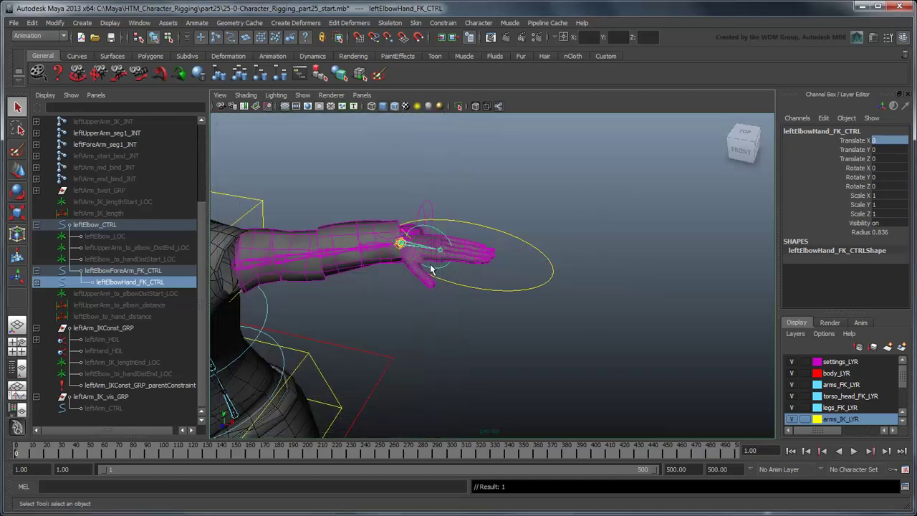
Scrub the forearm control's Length to test the stretch link.
key("Up")
left_click(870, 242)
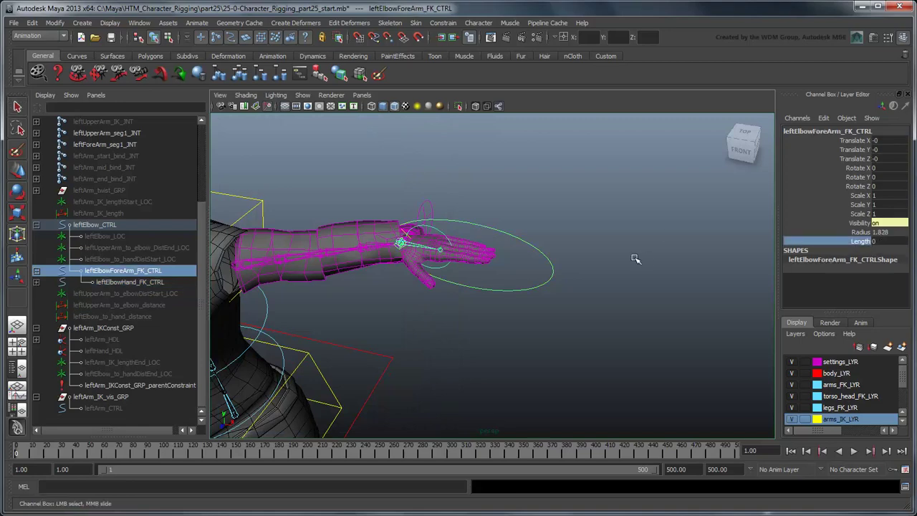
mouse_move(634, 259)
middle_mouse_down()
mouse_move(604, 272)
mouse_move(669, 272)
middle_mouse_up()
key("Down")
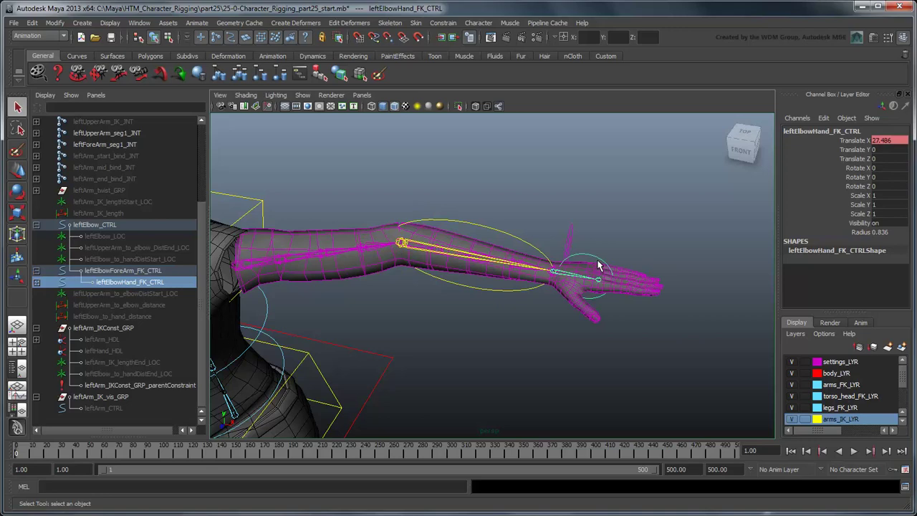
In the Graph Editor, make the Translate X driven curve linear with linear post-infinity.
left_click(139, 23)
mouse_move(164, 61)
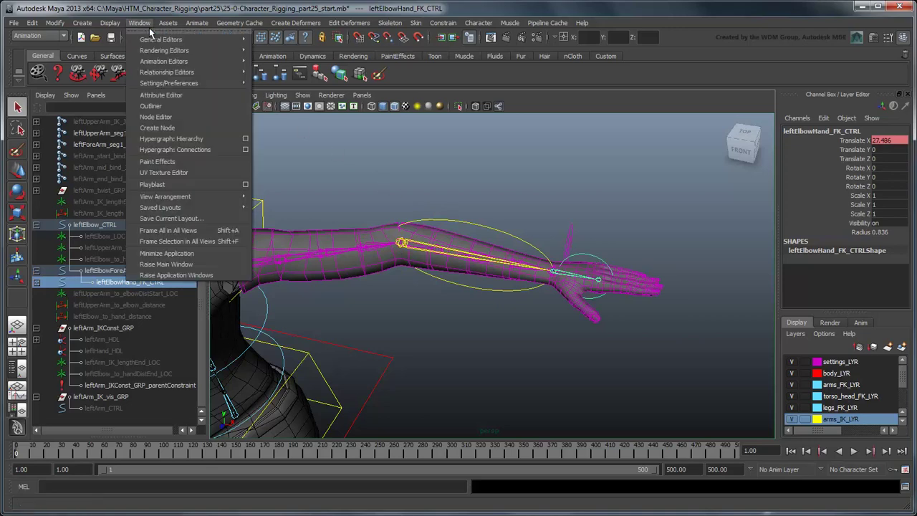
left_click(287, 68)
key("f")
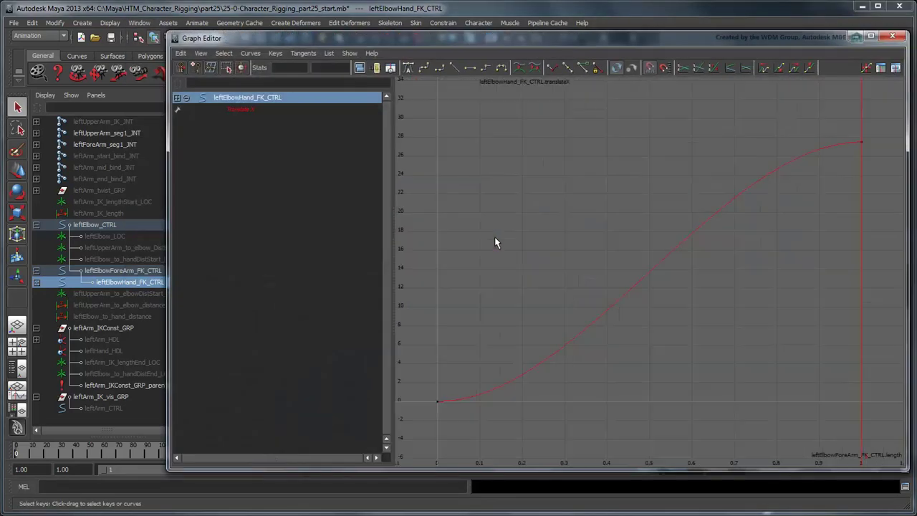
left_click_drag(879, 438, 418, 113)
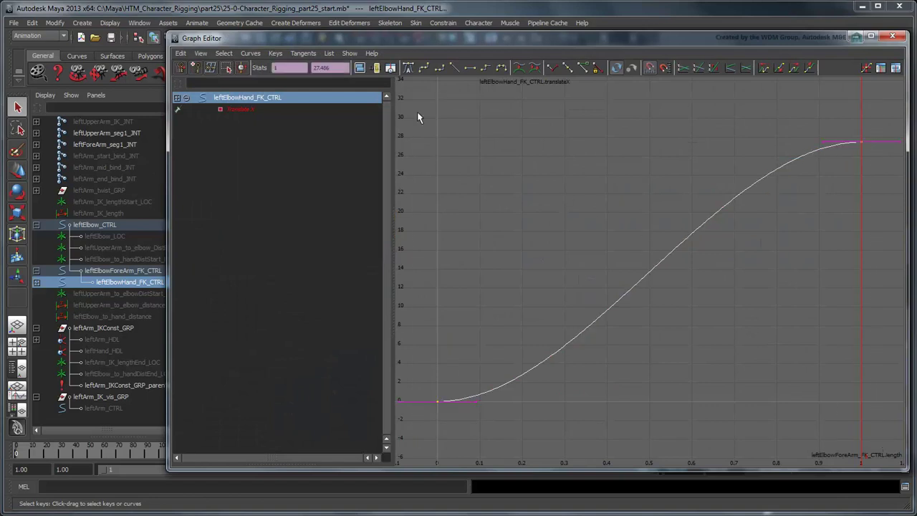
left_click(303, 53)
left_click(318, 101)
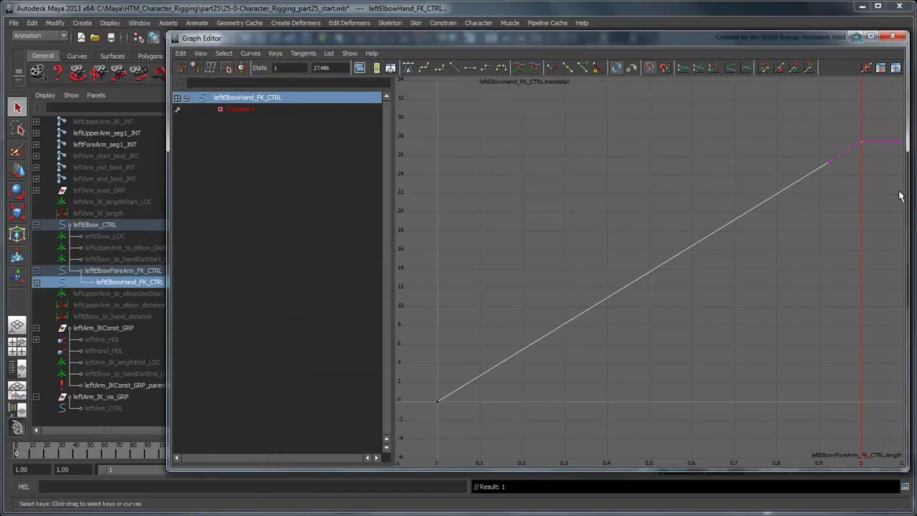
left_click(250, 53)
left_click(387, 119)
left_click(891, 36)
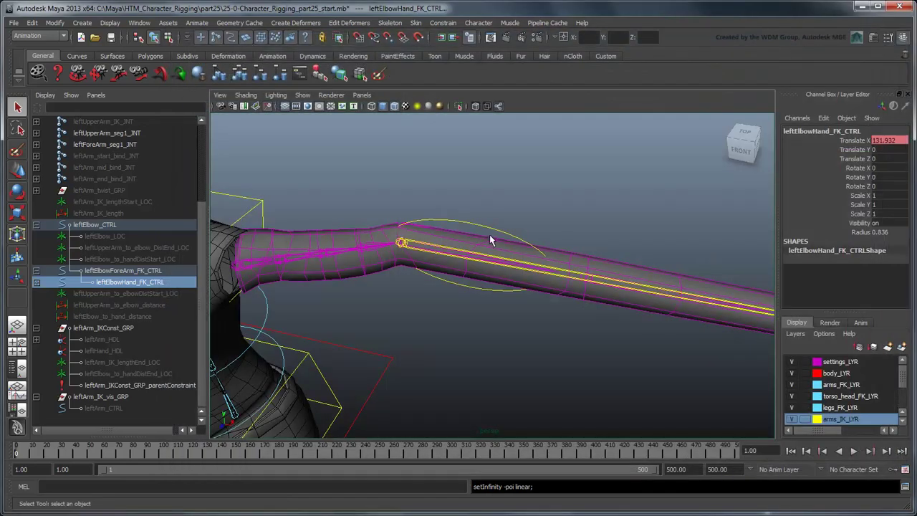
scroll(489, 235, "down", 5)
Stretch-test the forearm Length, reset it to 1, and hide the Channel Box.
left_click_drag(485, 260, 489, 245, "alt")
key("Up")
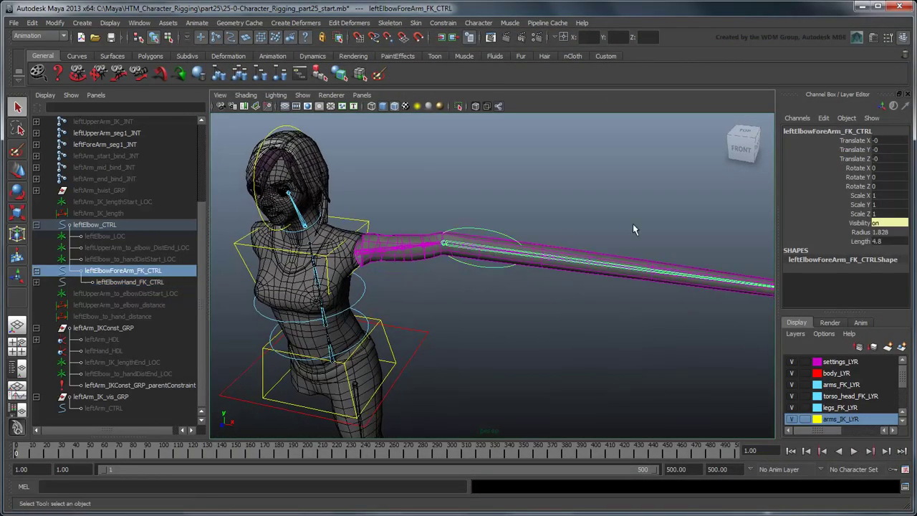
left_click(860, 240)
mouse_move(637, 237)
middle_mouse_down()
mouse_move(627, 237)
mouse_move(633, 246)
middle_mouse_up()
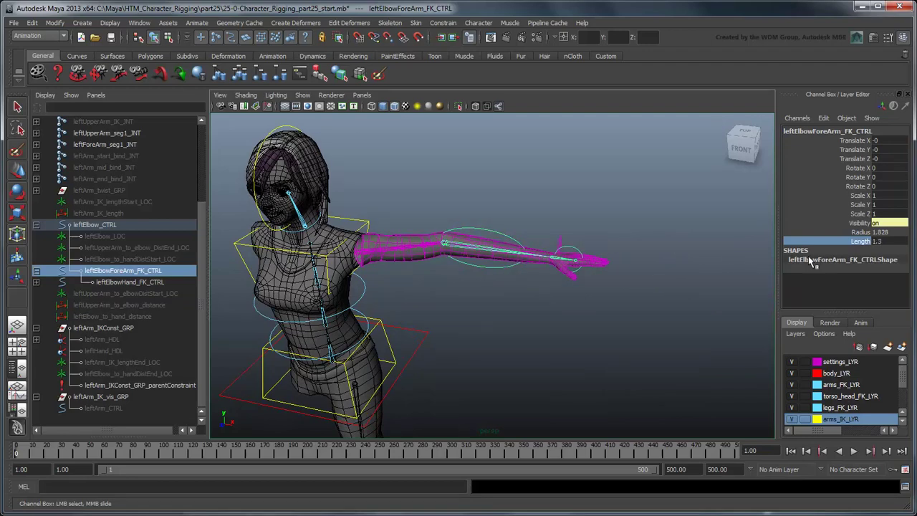
middle_click_drag(716, 245, 638, 318)
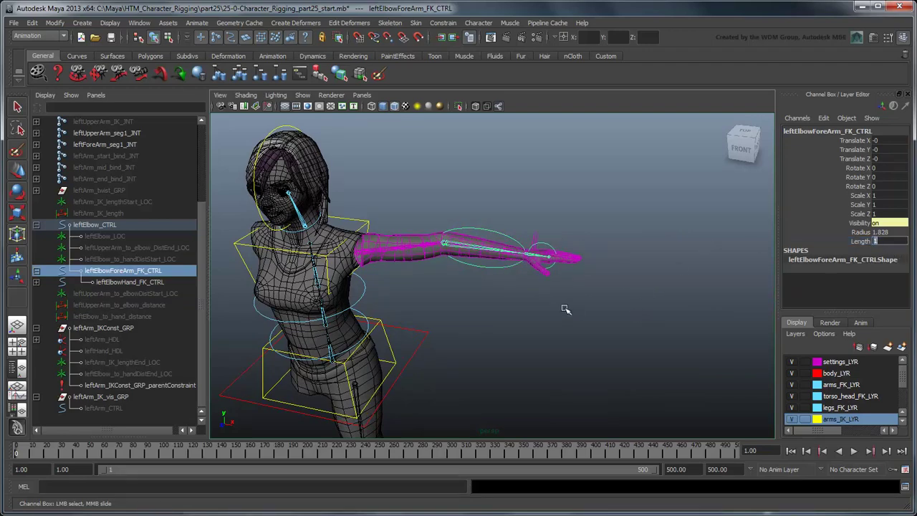
left_click(518, 317)
scroll(518, 317, "up", 3)
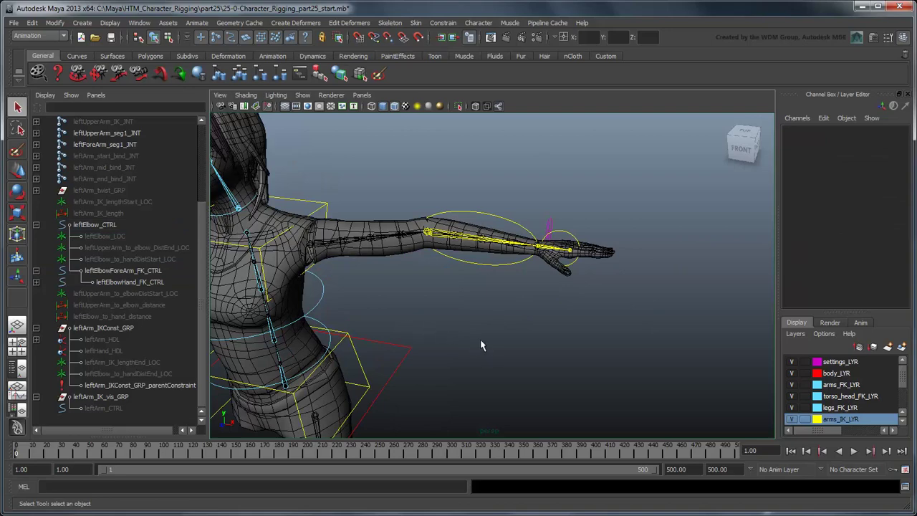
middle_click_drag(481, 346, 548, 353, "alt")
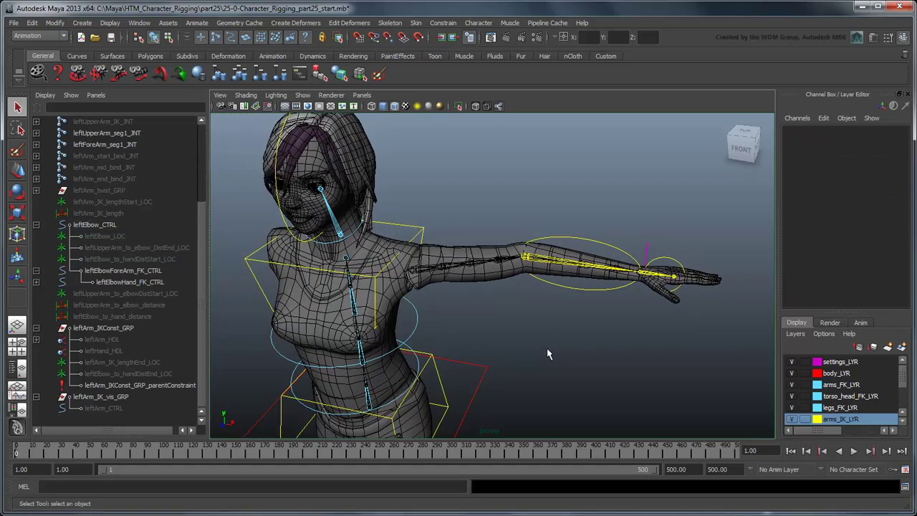
left_click(901, 37)
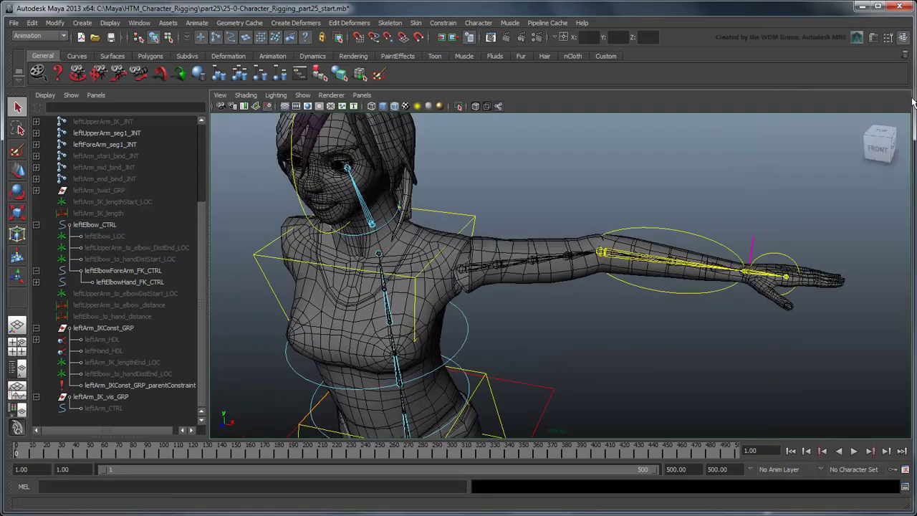
Move leftElbow_CTRL down and rotate the FK forearm control upward to raise the hand.
left_click(100, 224)
key("w")
mouse_move(603, 262)
left_mouse_down()
mouse_move(569, 377)
mouse_move(567, 349)
mouse_move(477, 365)
mouse_move(543, 295)
mouse_move(485, 331)
mouse_move(550, 300)
mouse_move(542, 351)
mouse_move(501, 364)
mouse_move(606, 364)
left_mouse_up()
key("Down")
key("e")
left_click(656, 351)
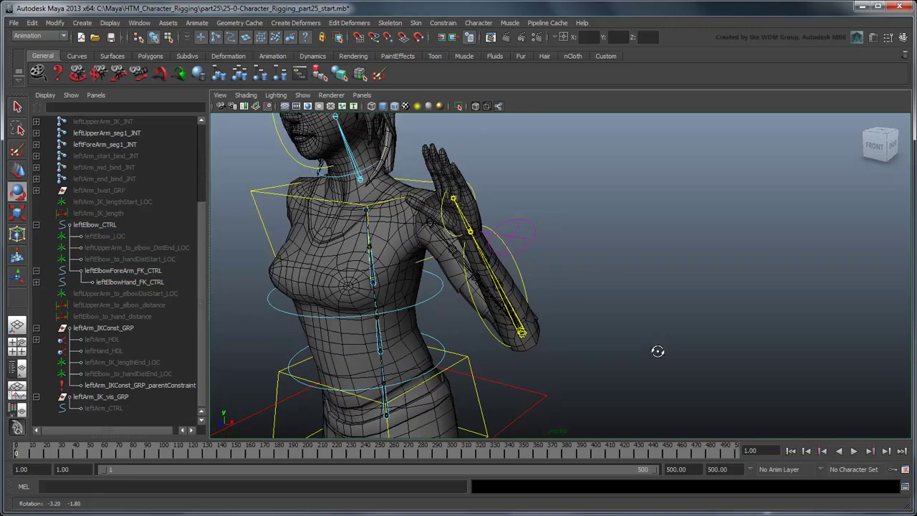
mouse_move(657, 352)
left_mouse_down("alt")
mouse_move(691, 356)
mouse_move(685, 378)
left_mouse_up("alt")
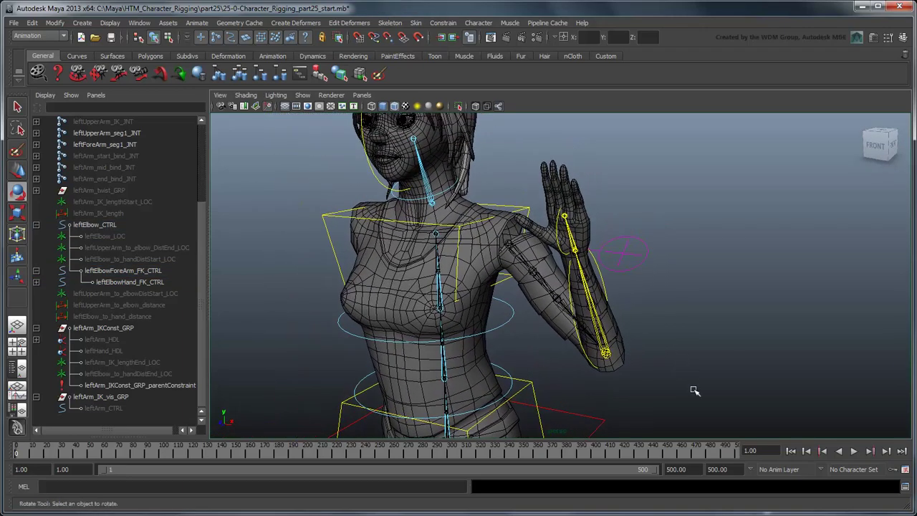